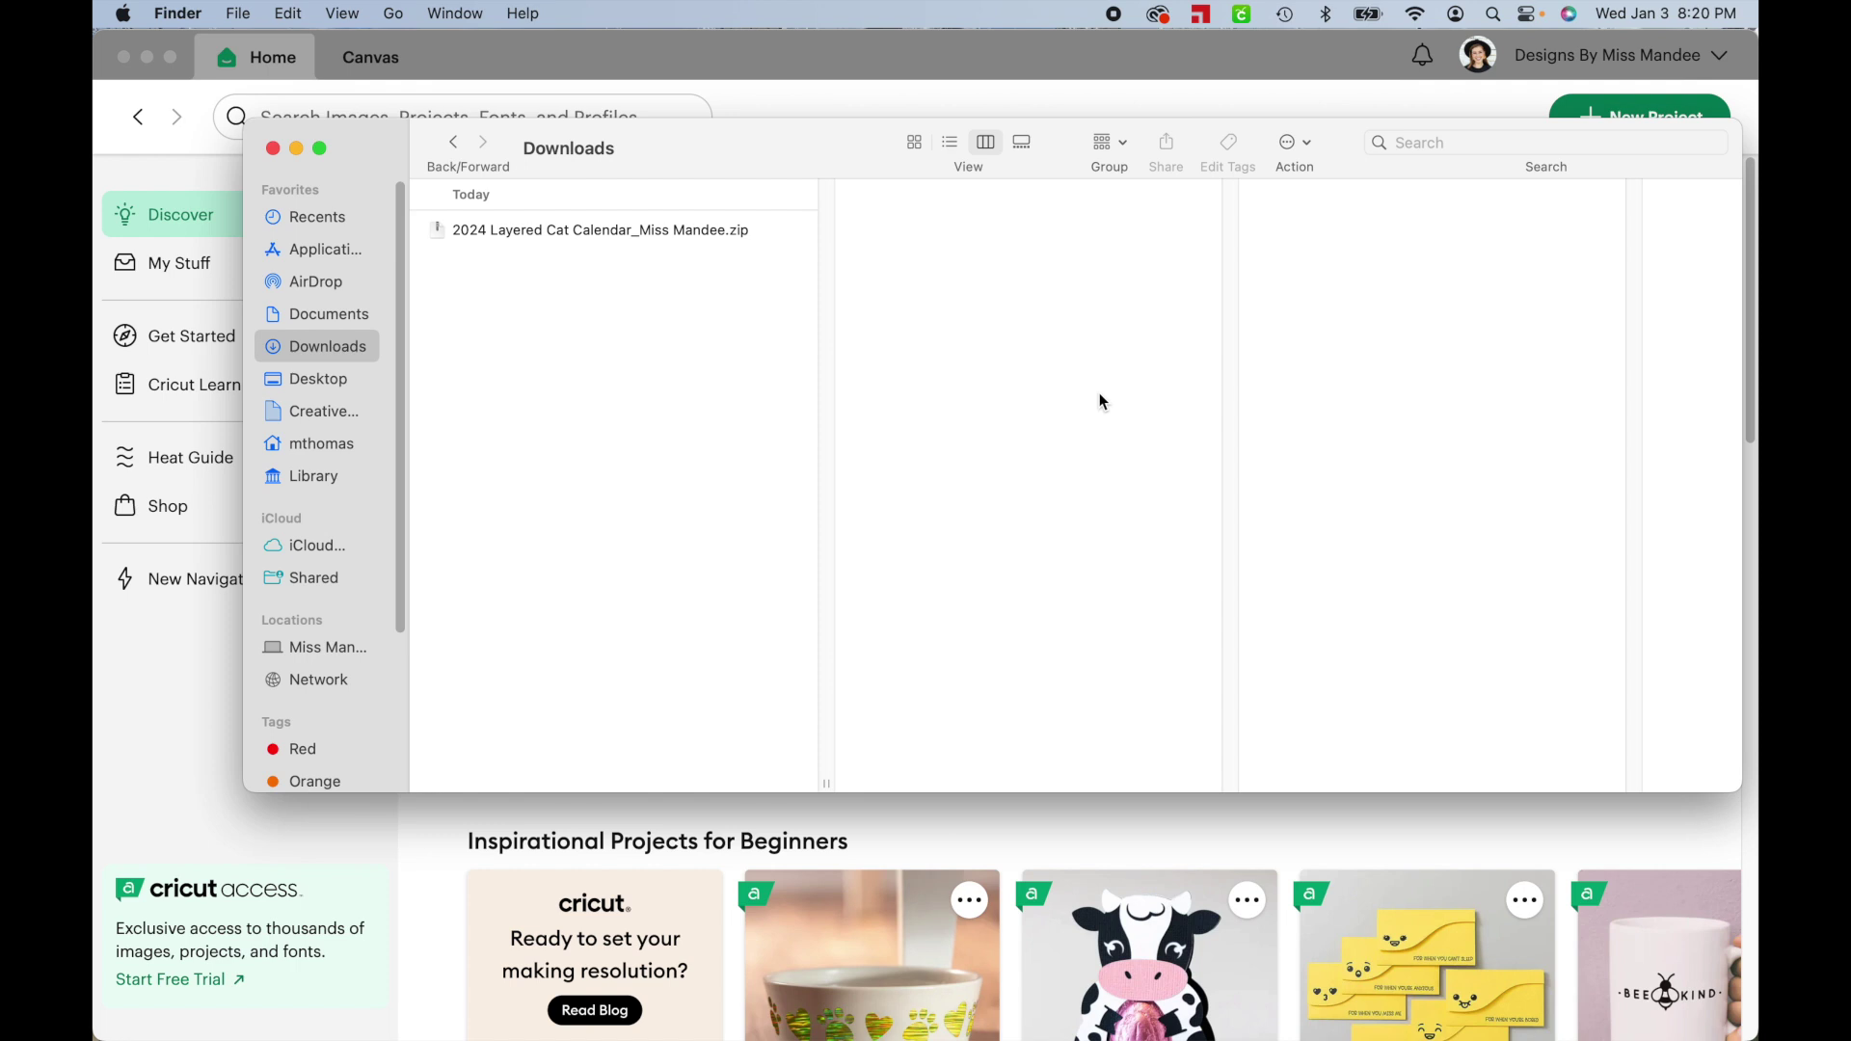
Extract the 2024 Layered Cat Calendar zip from the Downloads folder
double_click(701, 233)
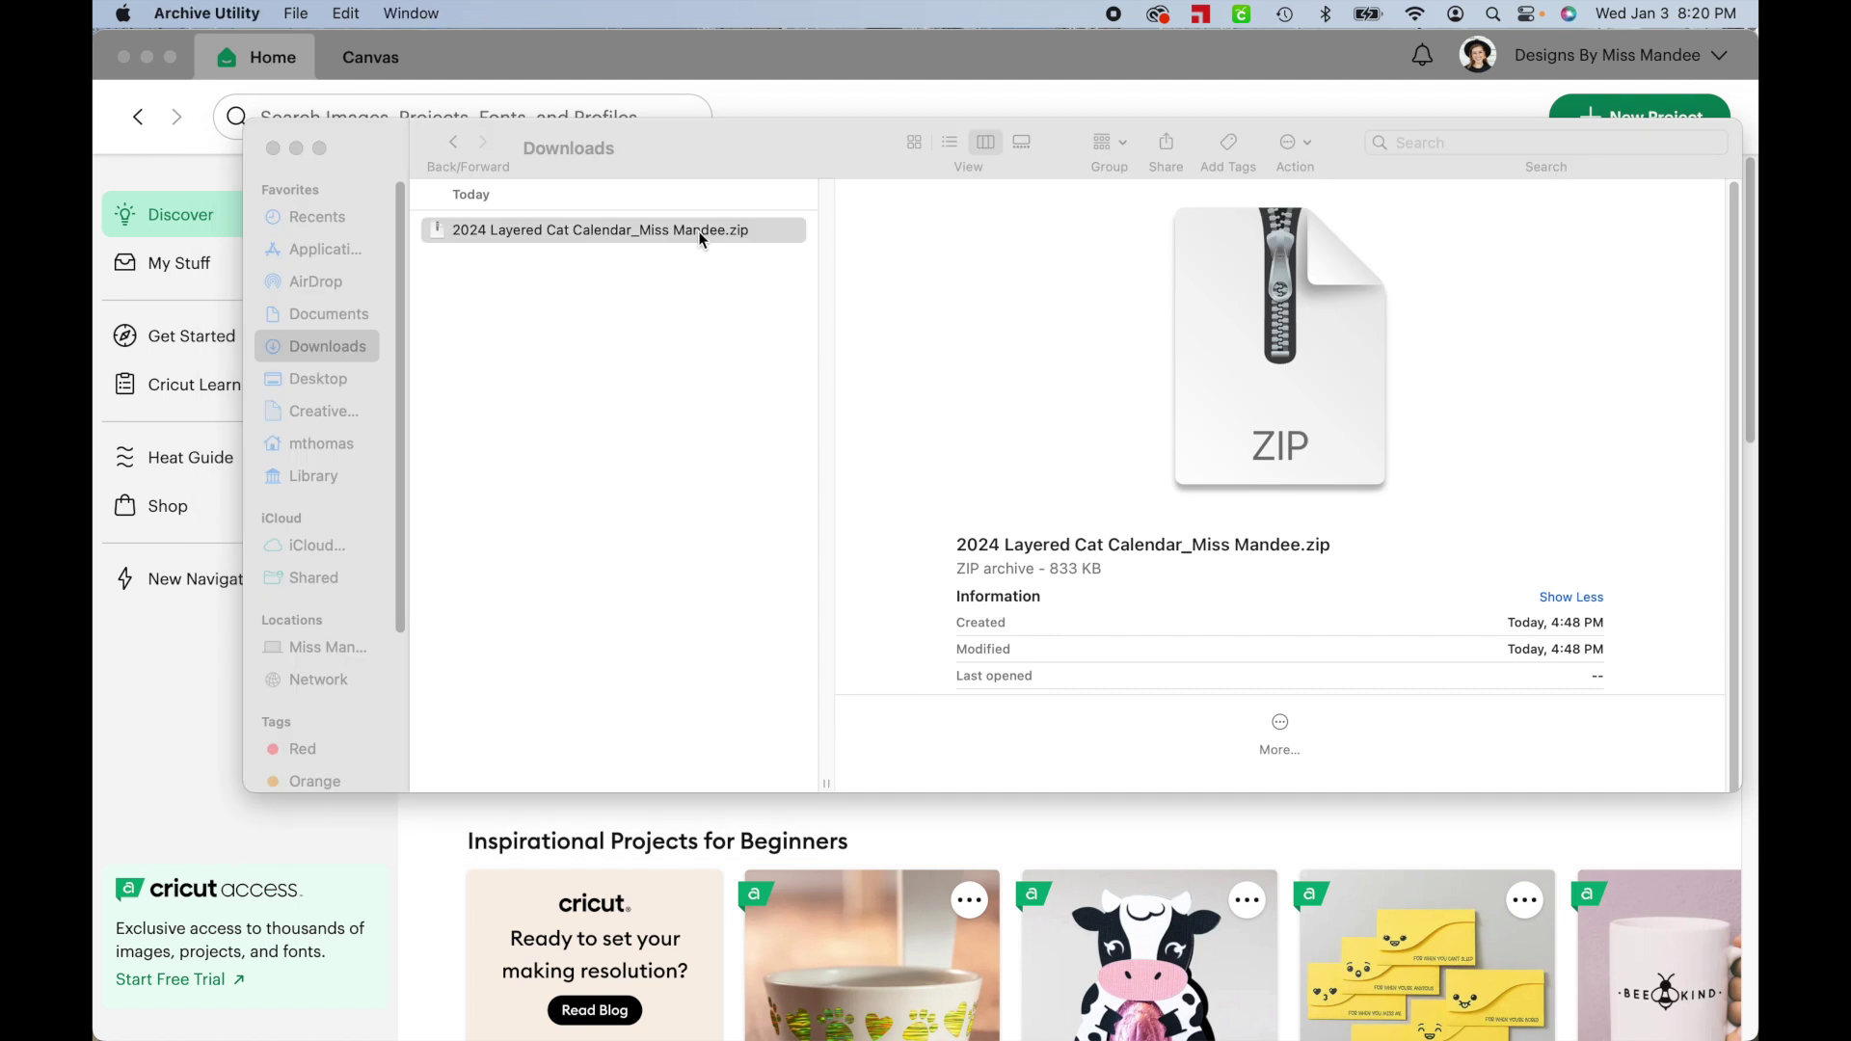
Open the extracted Print Then Cut Images folder, then switch back to Cricut Design Space
left_click(702, 231)
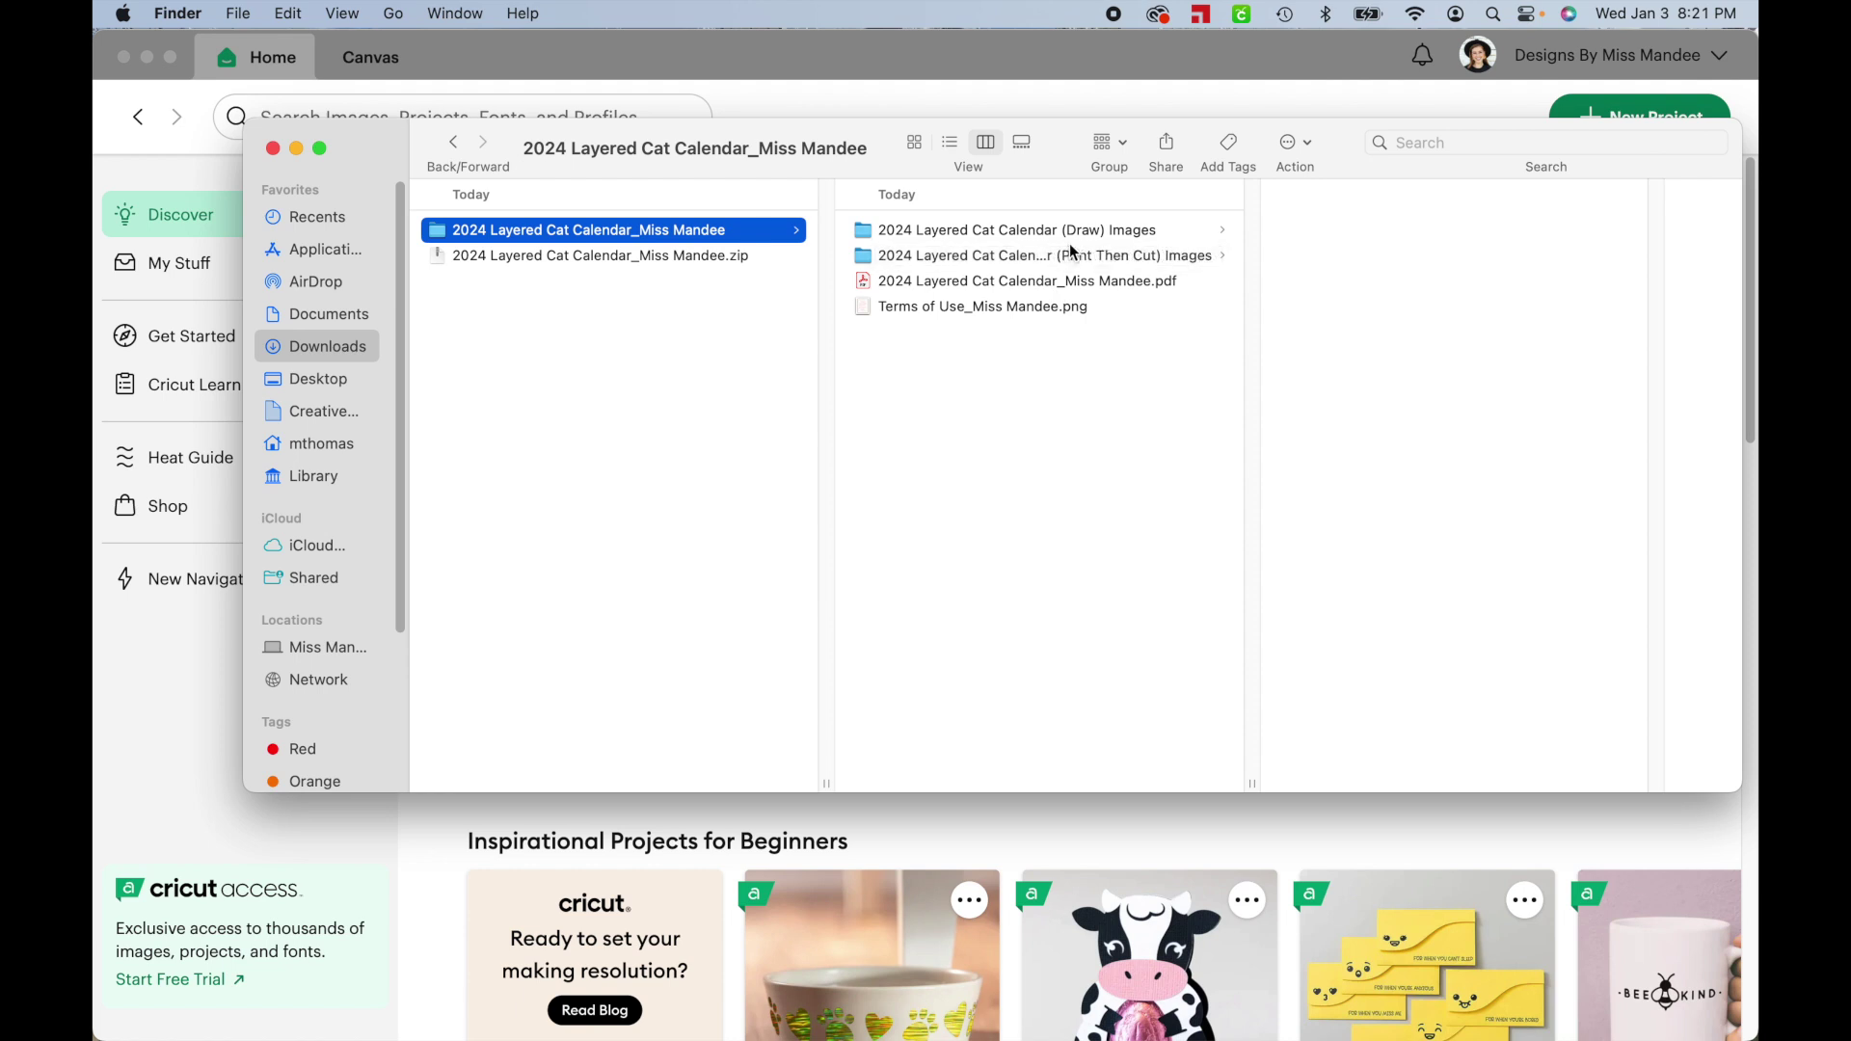
left_click(1121, 263)
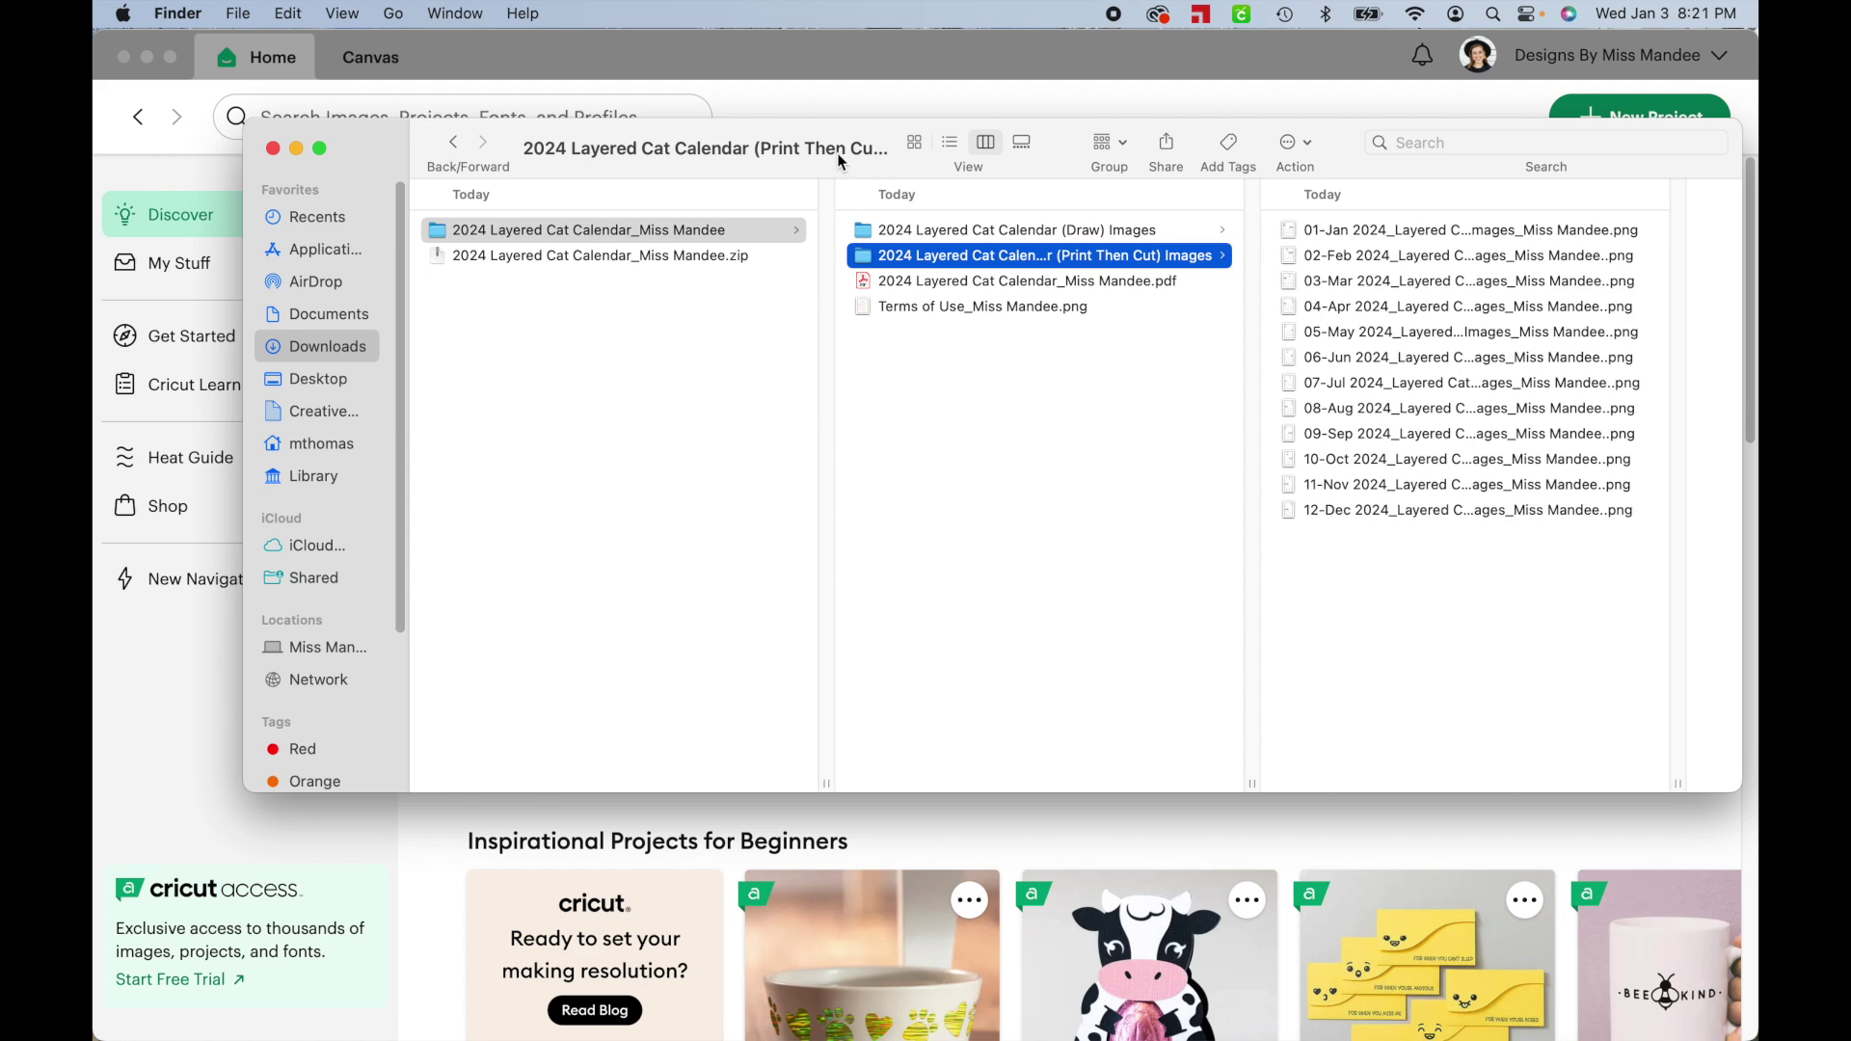
left_click_drag(841, 162, 1301, 207)
left_click(1443, 168)
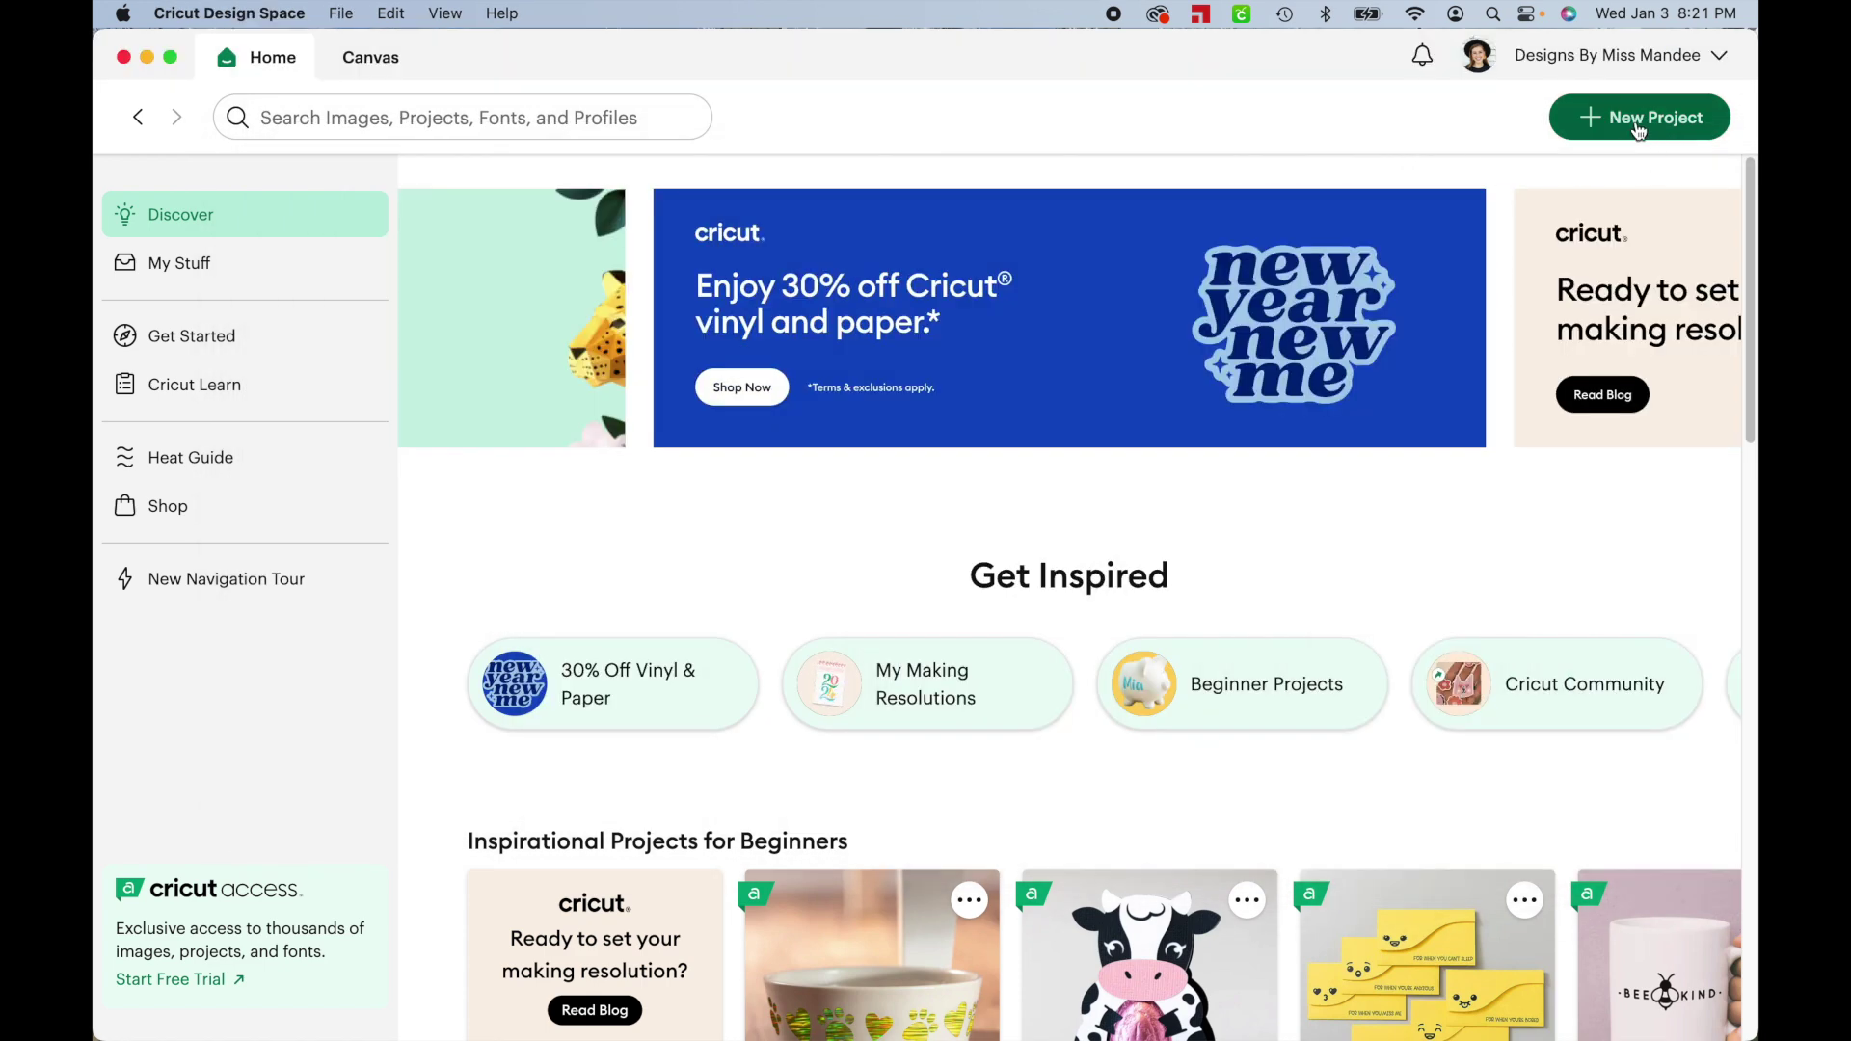
In a new project, upload the January calendar PNG as a Complex, Print Then Cut image
left_click(1639, 125)
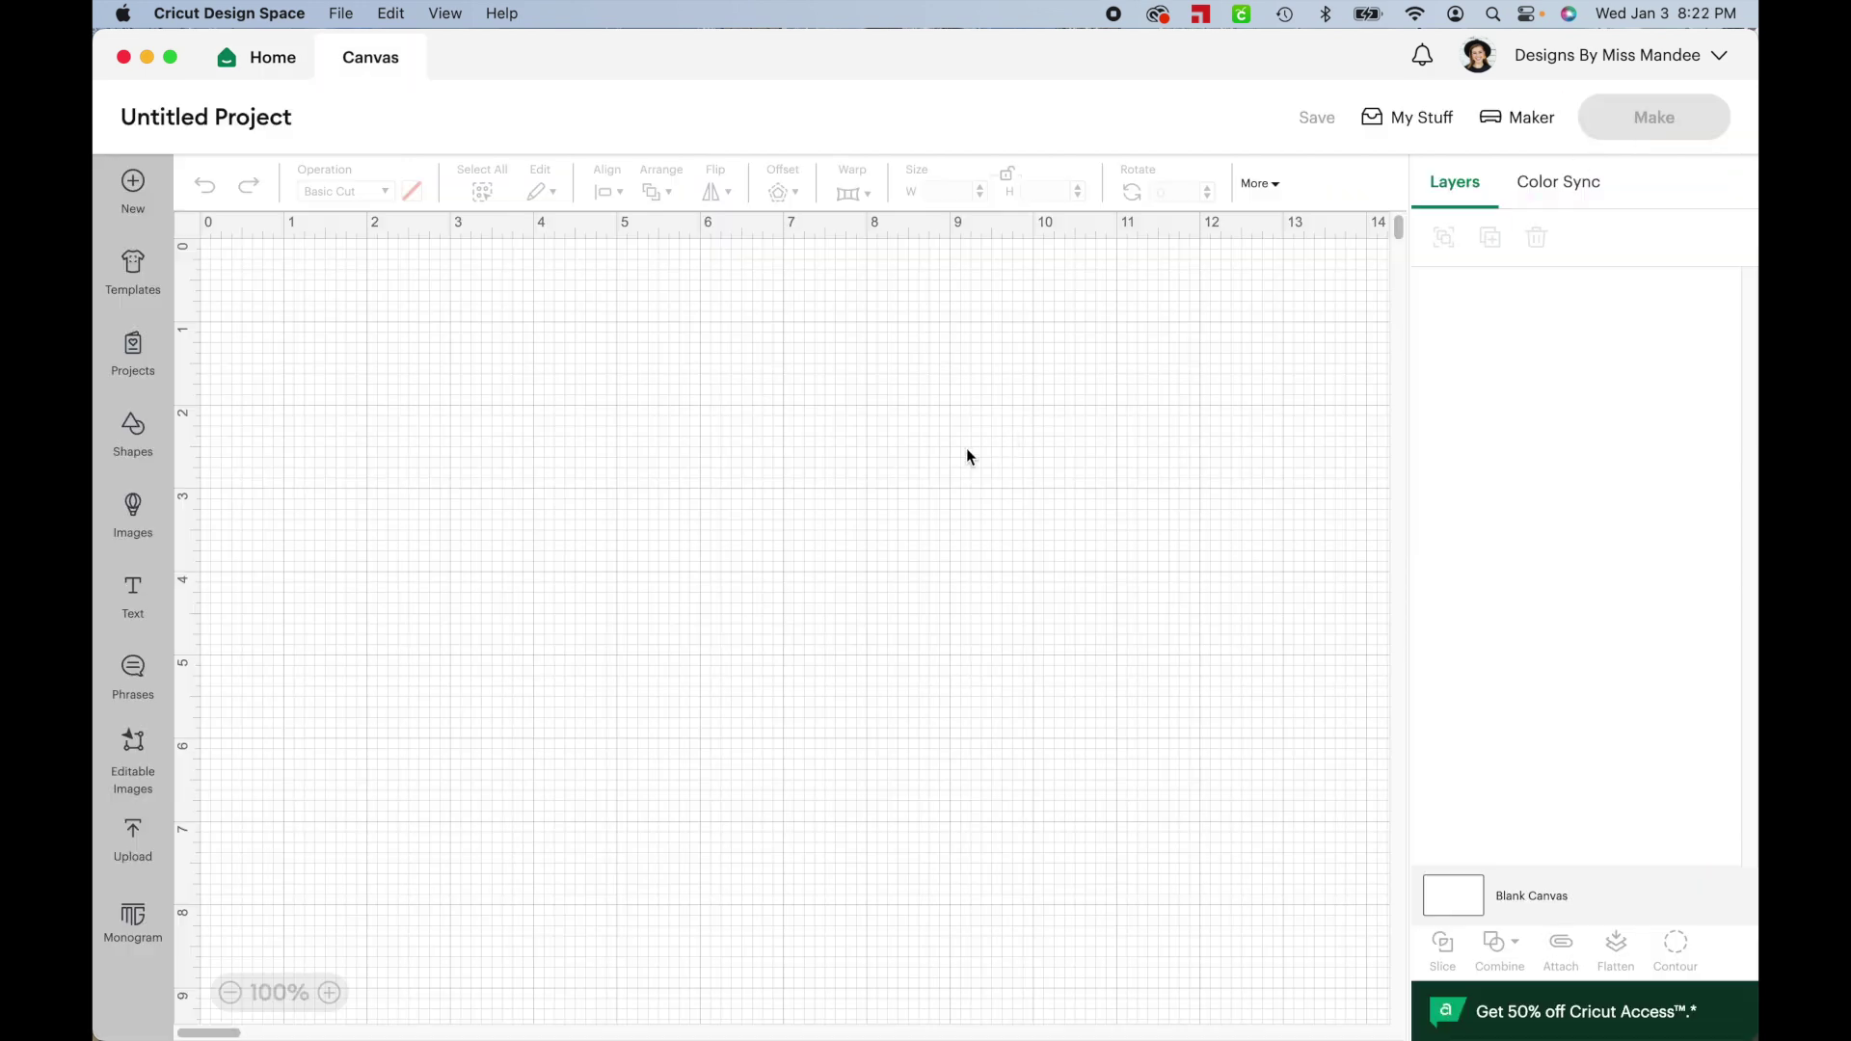
left_click(135, 841)
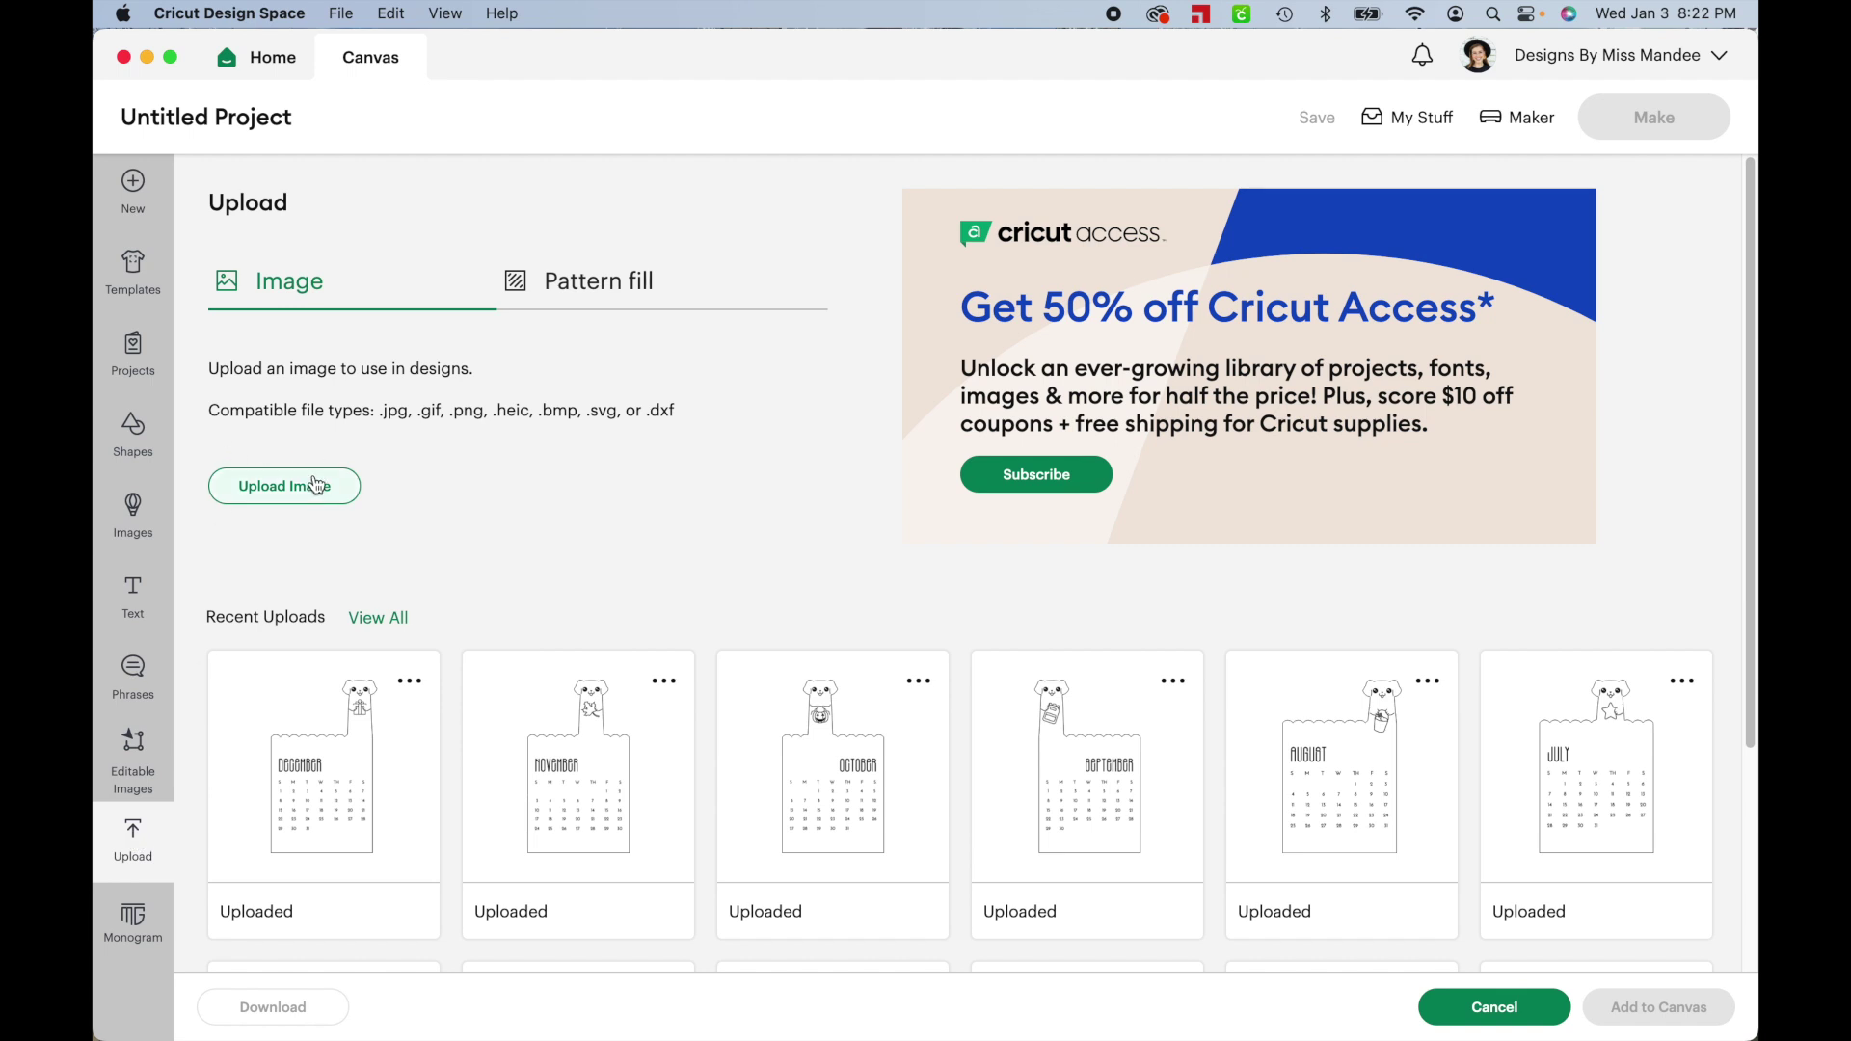
left_click(312, 490)
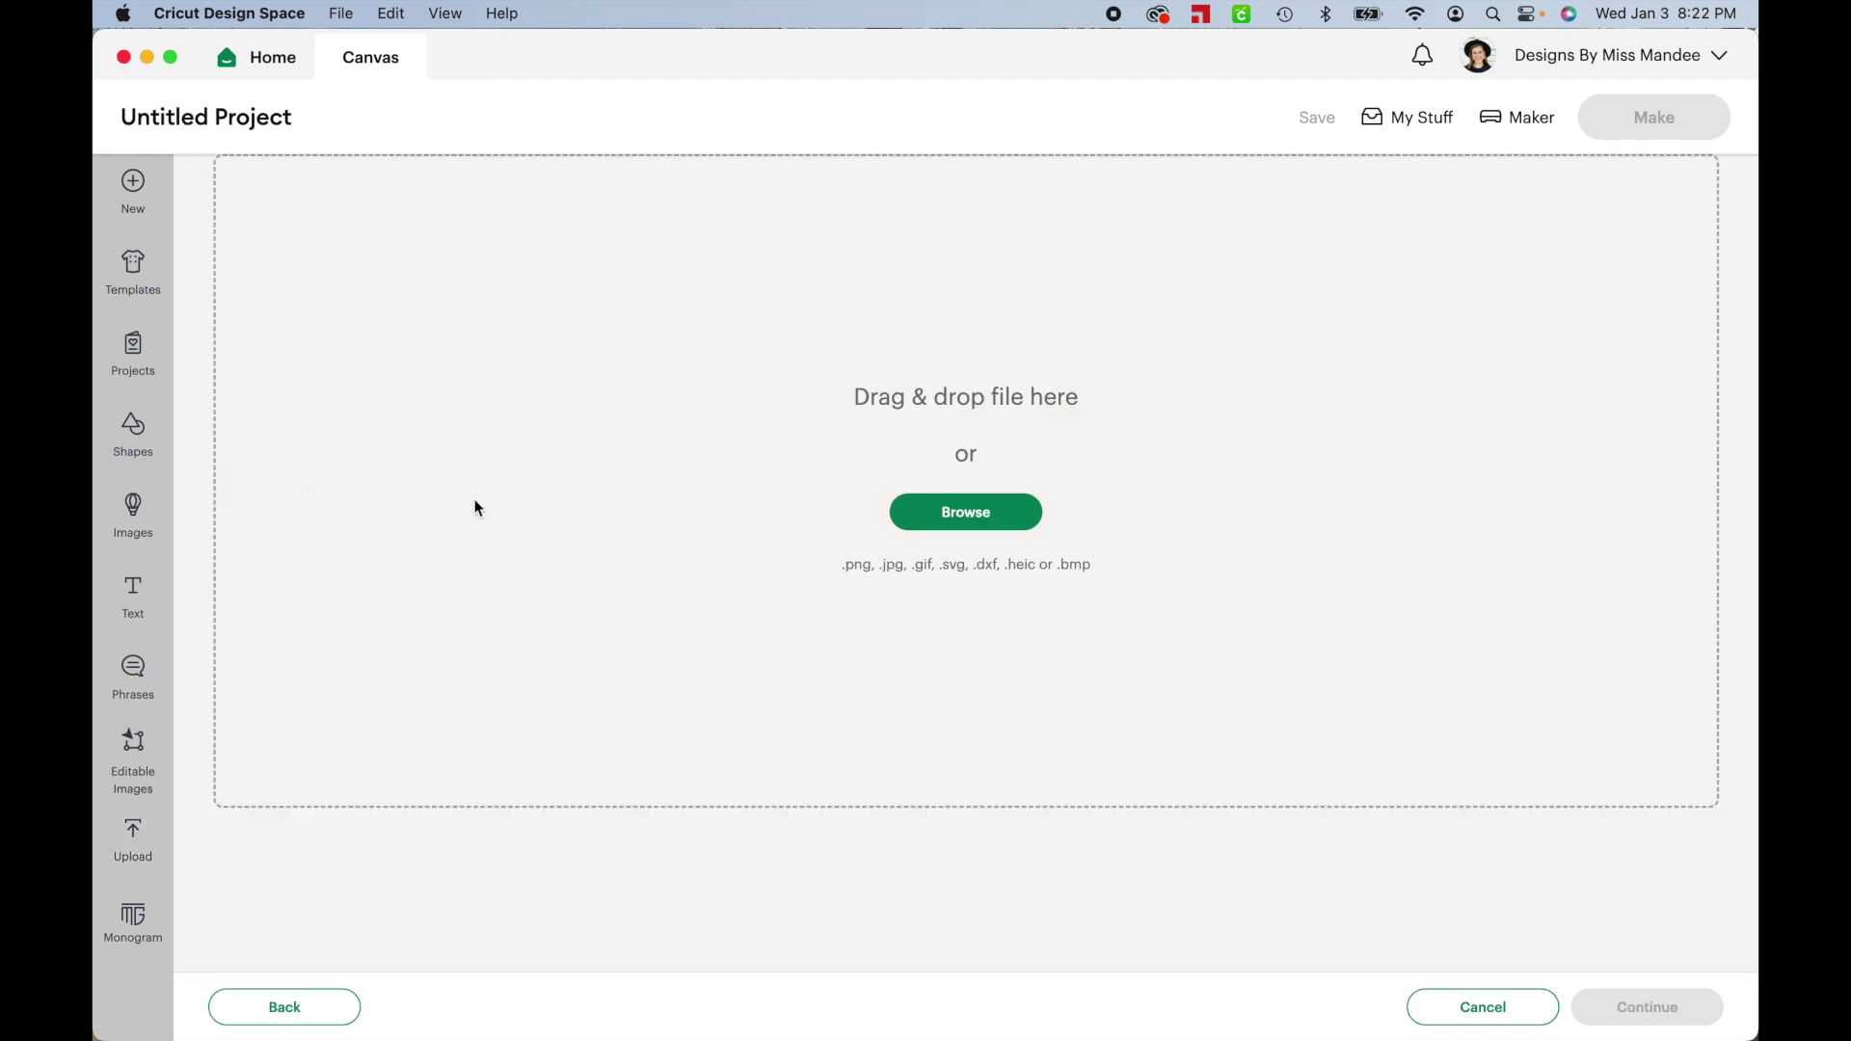
left_click_drag(1616, 363, 853, 432)
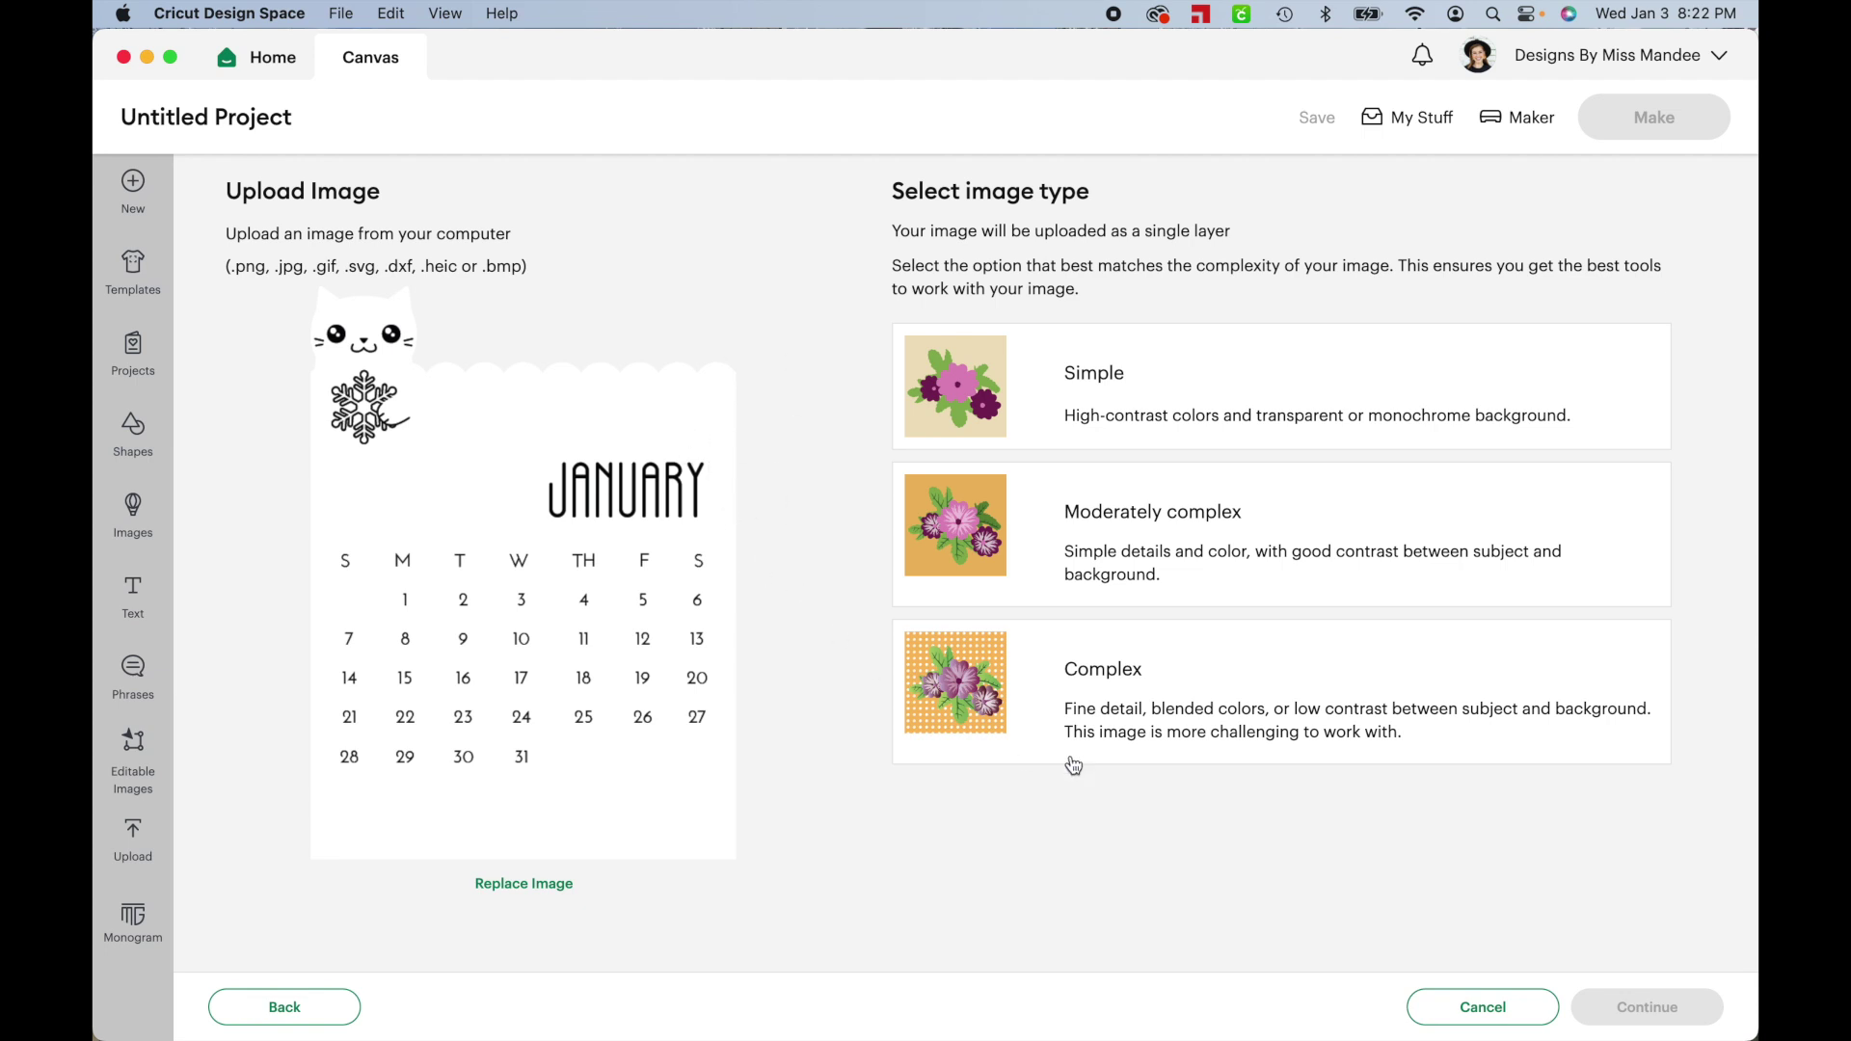
left_click(1038, 676)
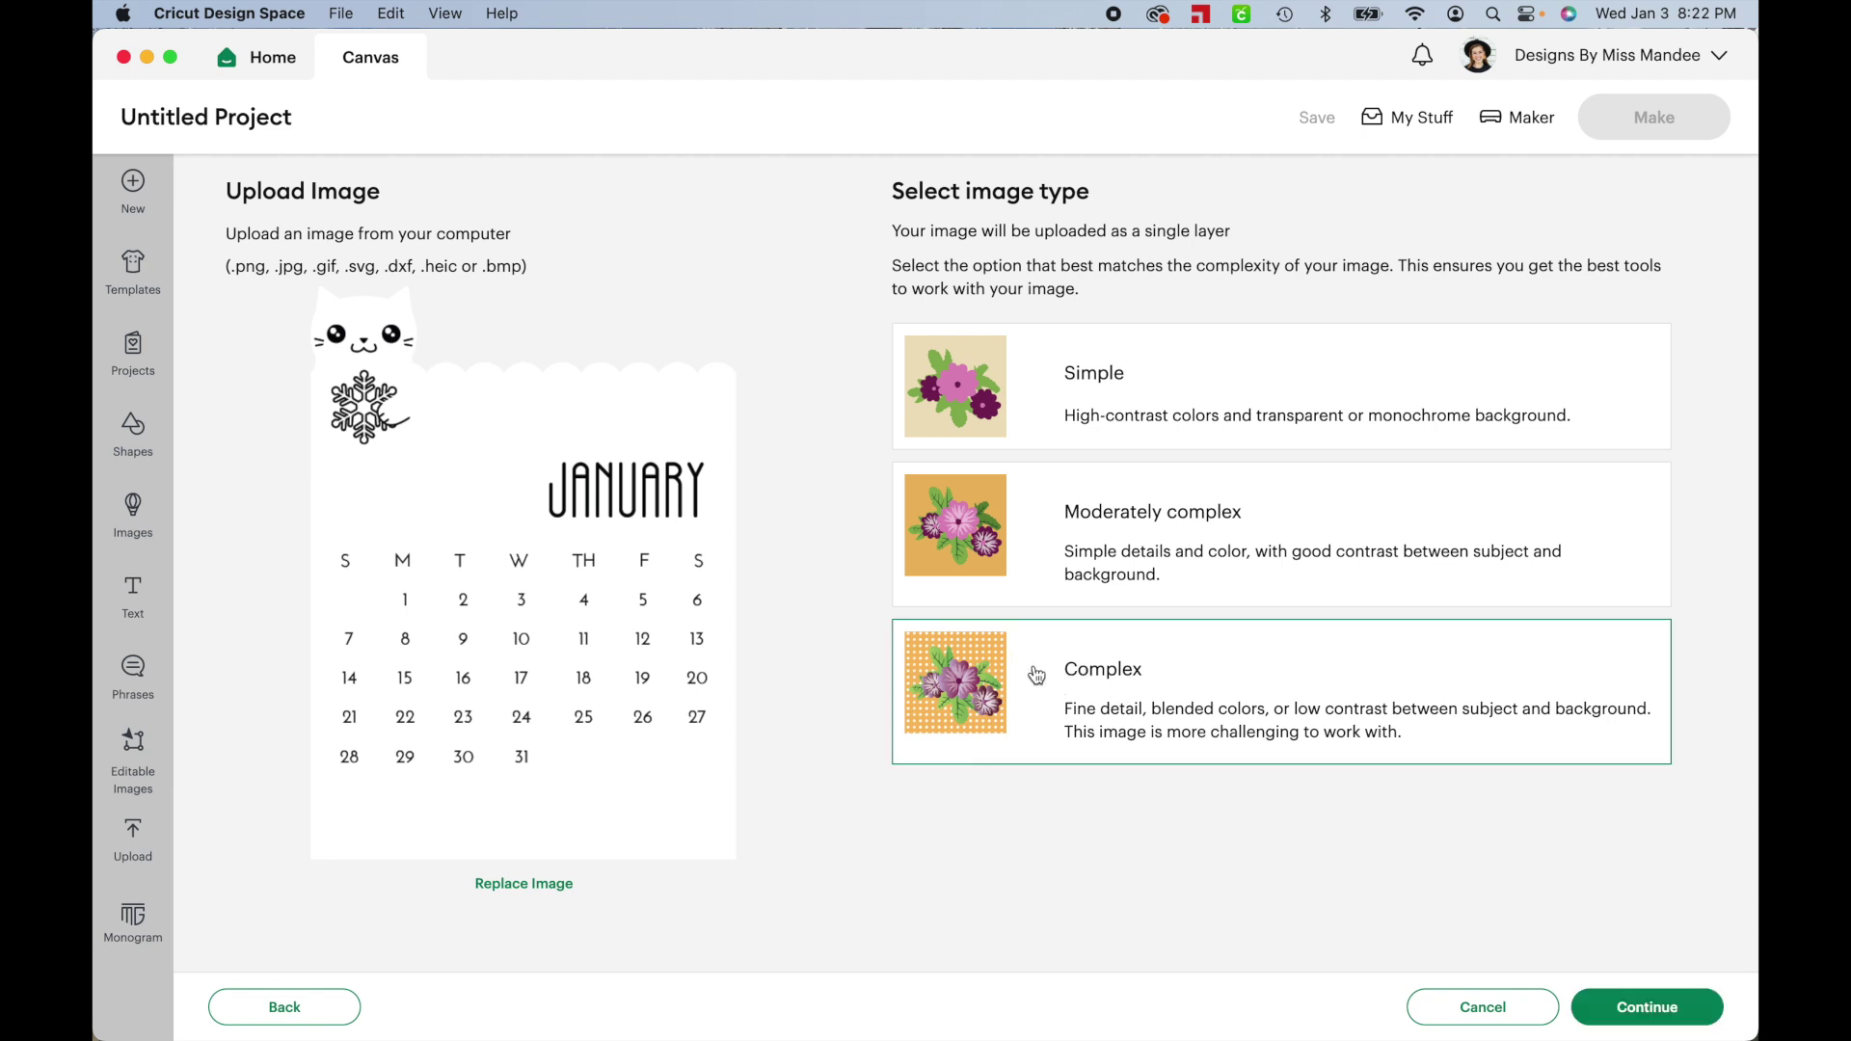
left_click(1609, 1001)
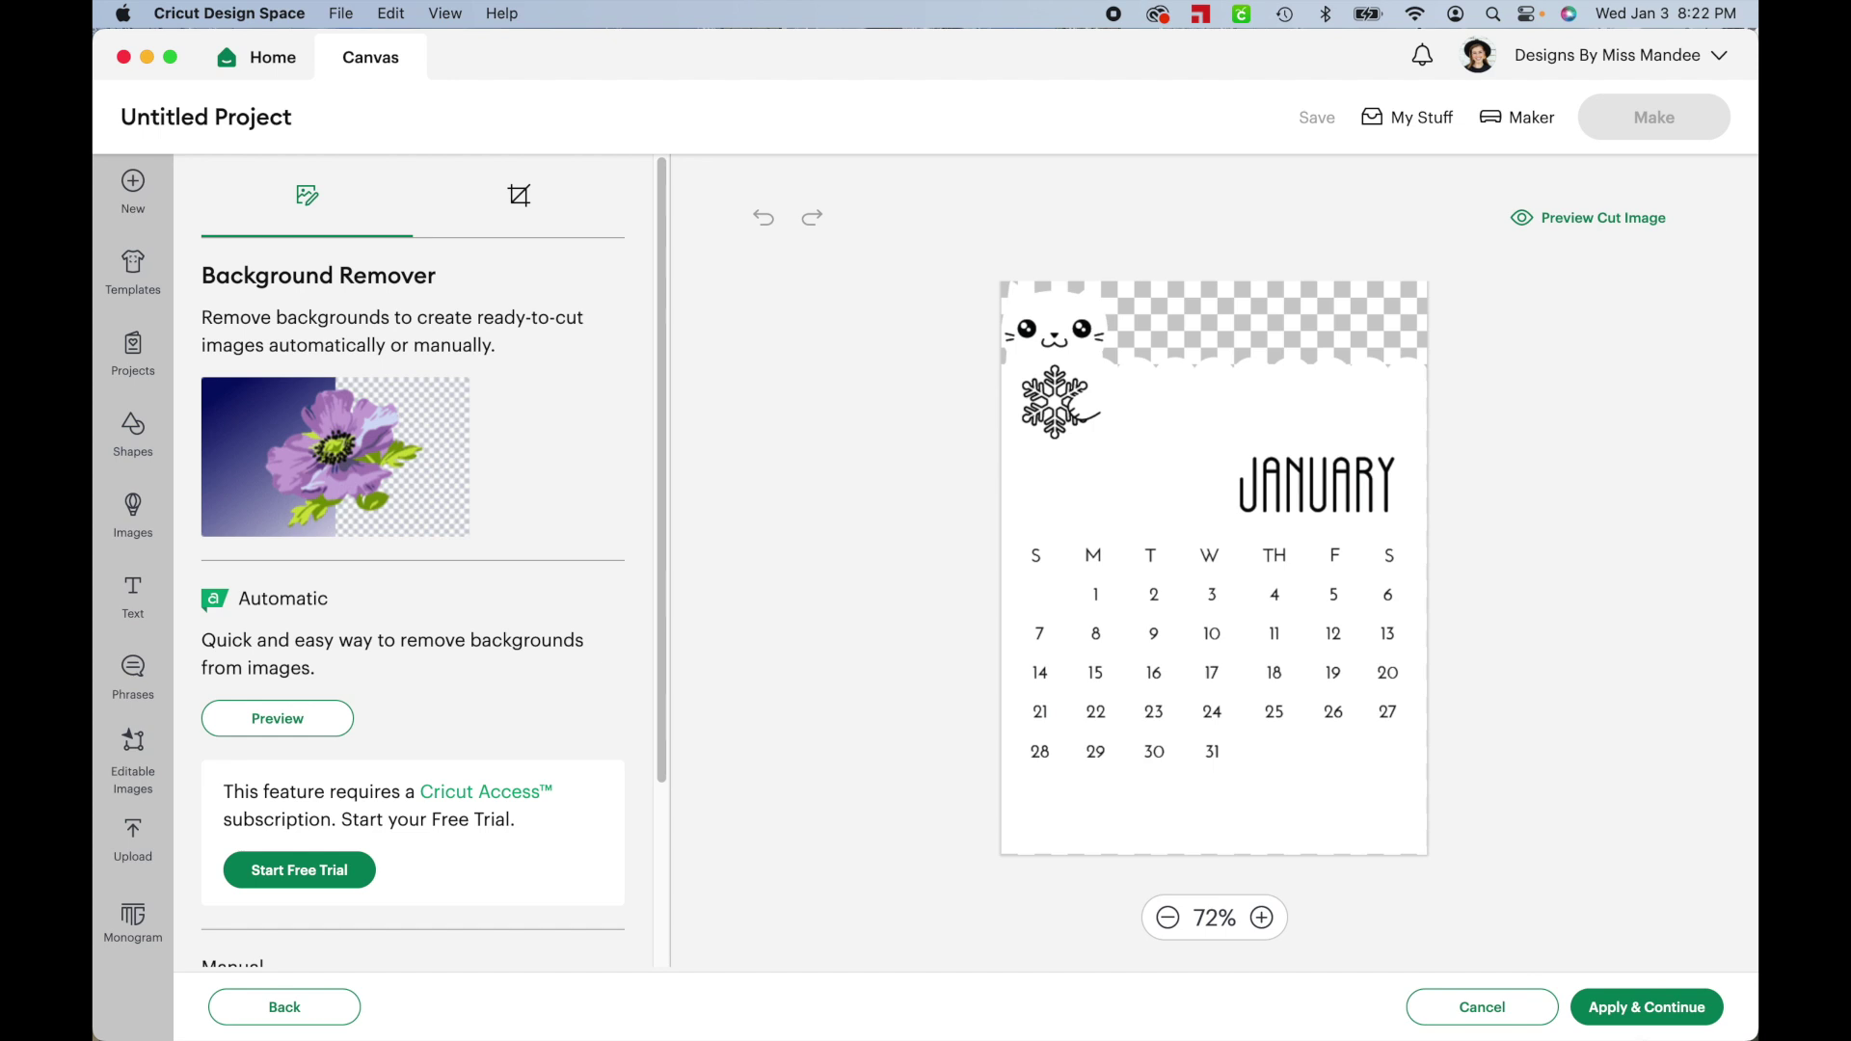
left_click(1679, 1008)
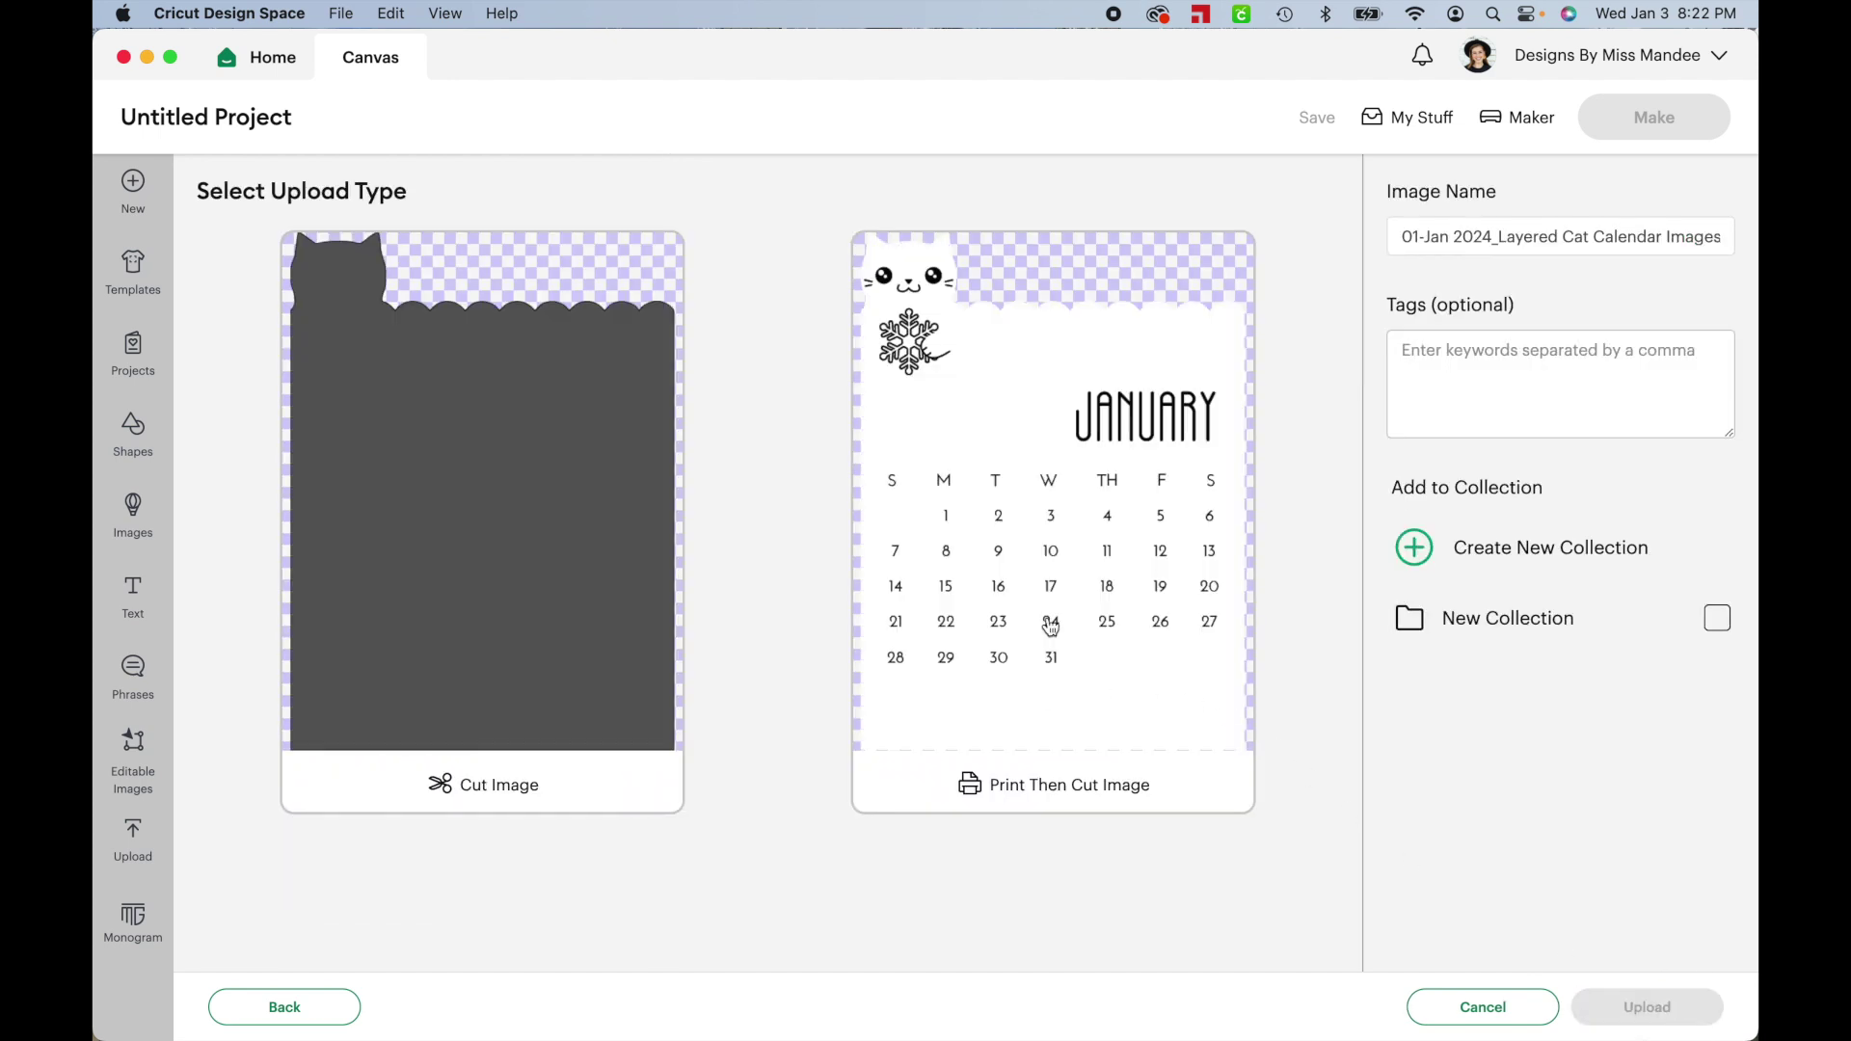
left_click(1051, 571)
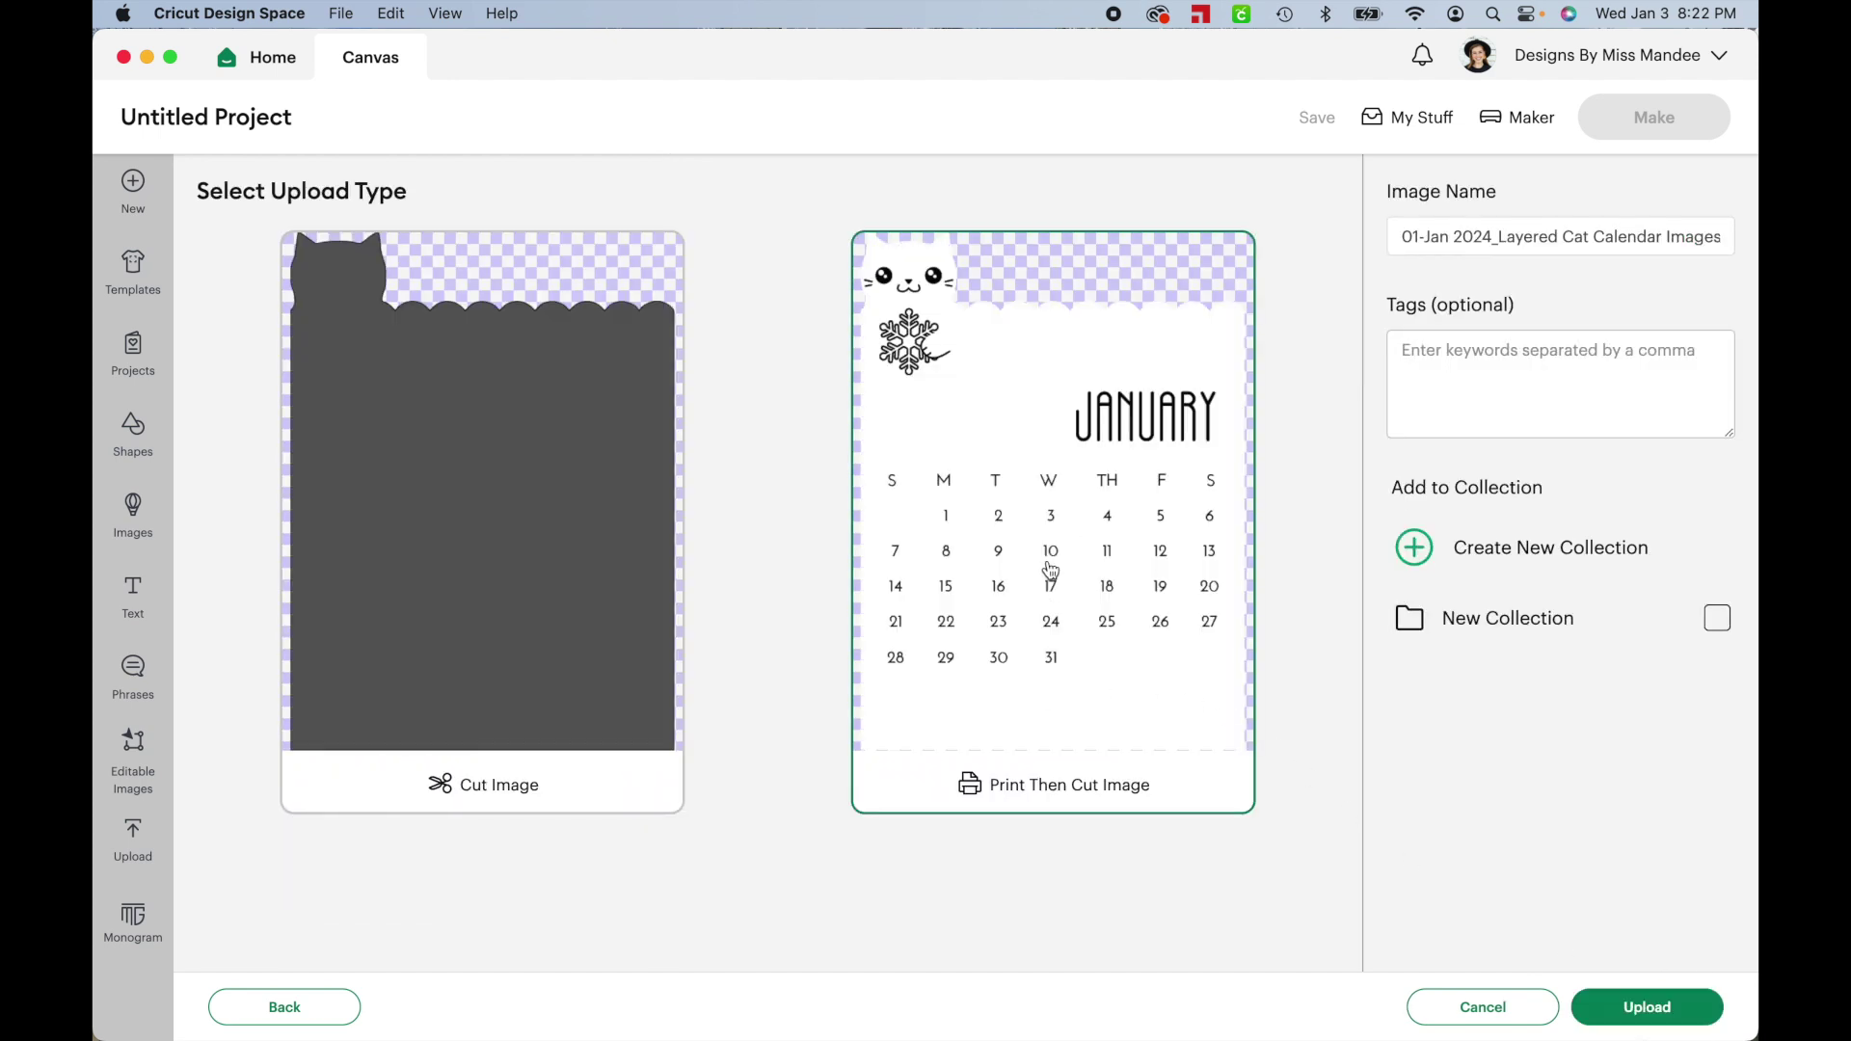
left_click(1626, 1009)
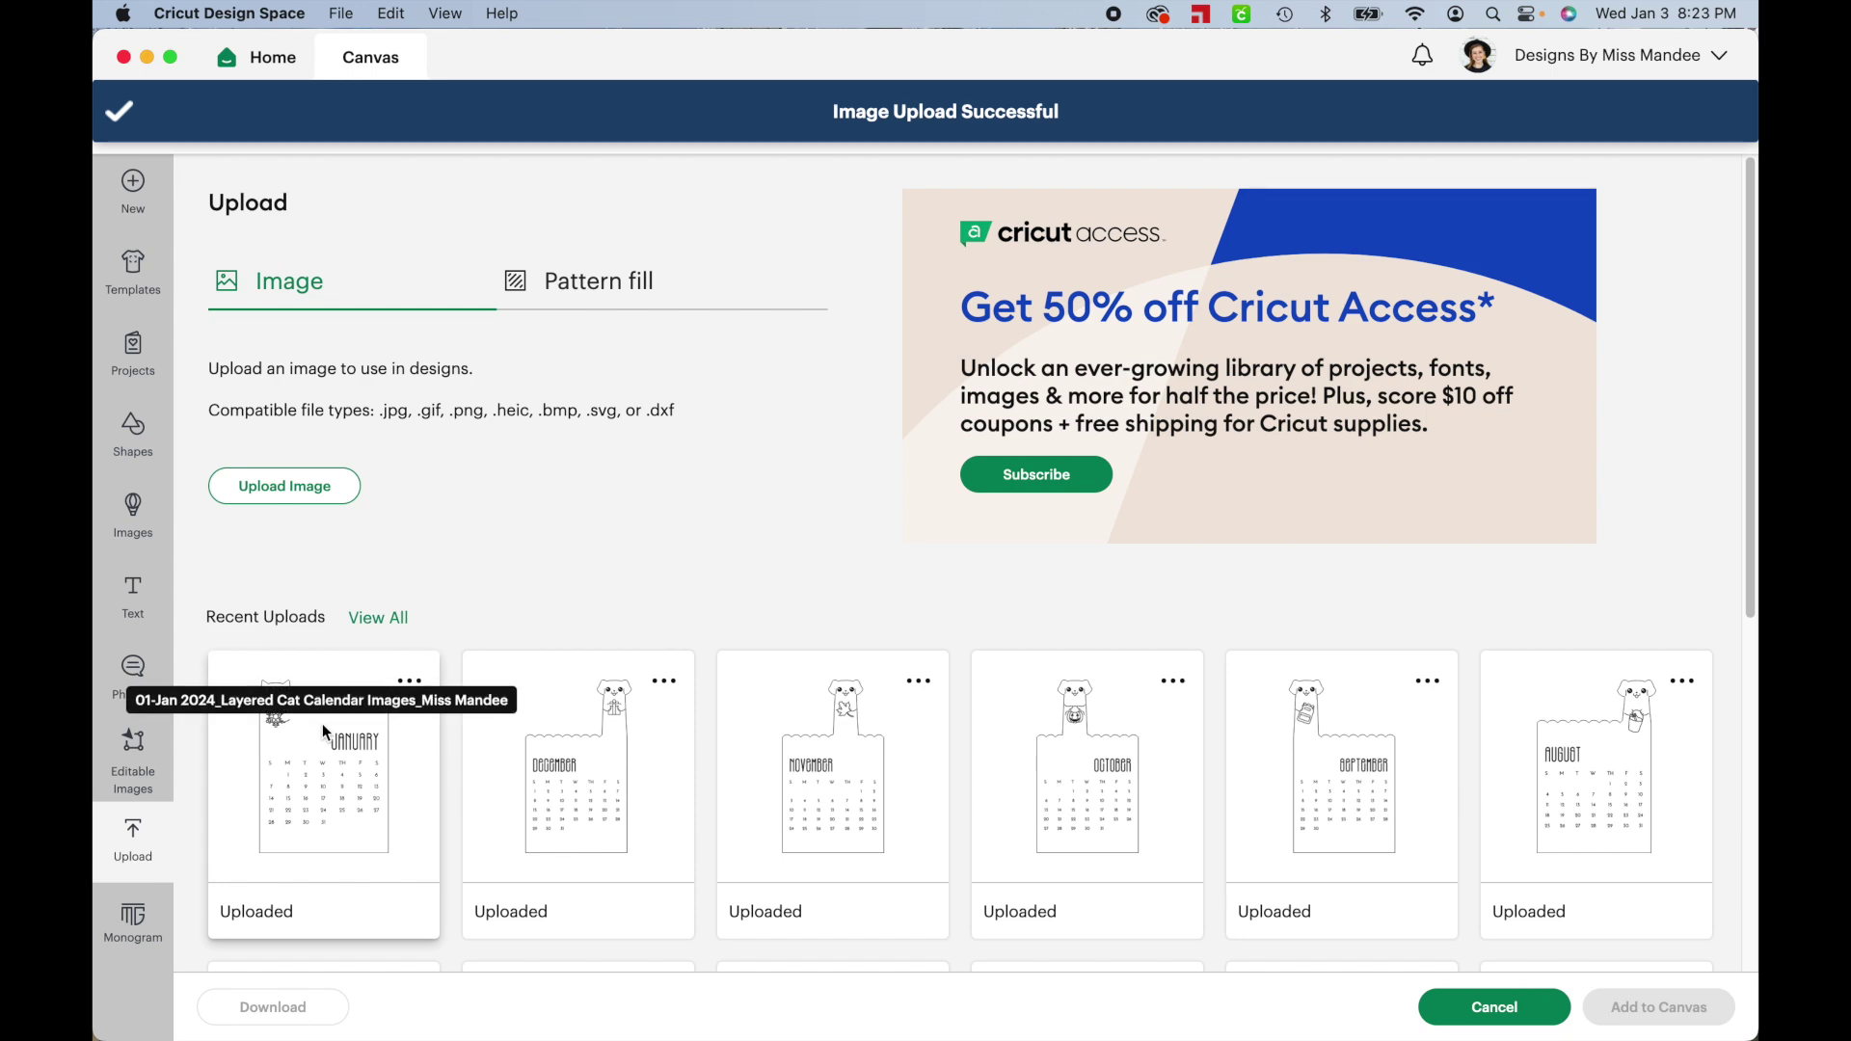
Select every monthly upload from December to both January pages and add them to the canvas
scroll(628, 676, "down", 1)
scroll(628, 677, "down", 5)
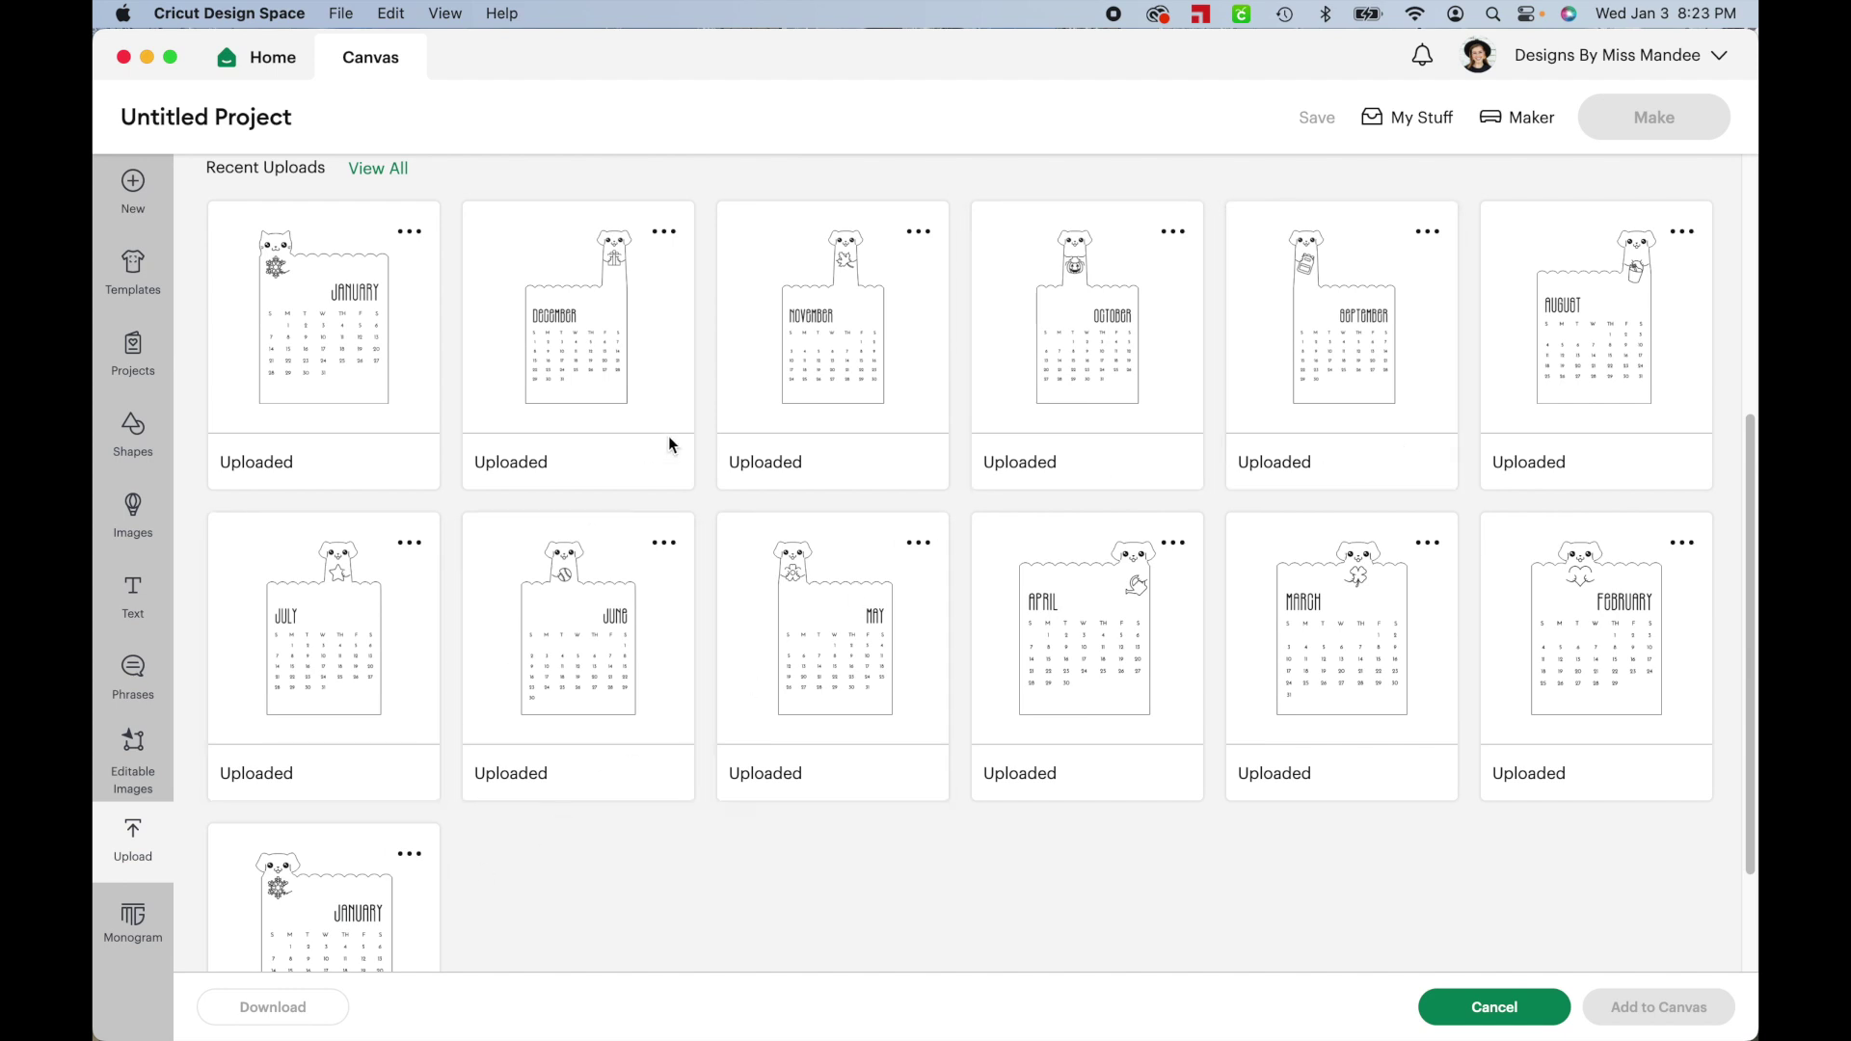
left_click(599, 343)
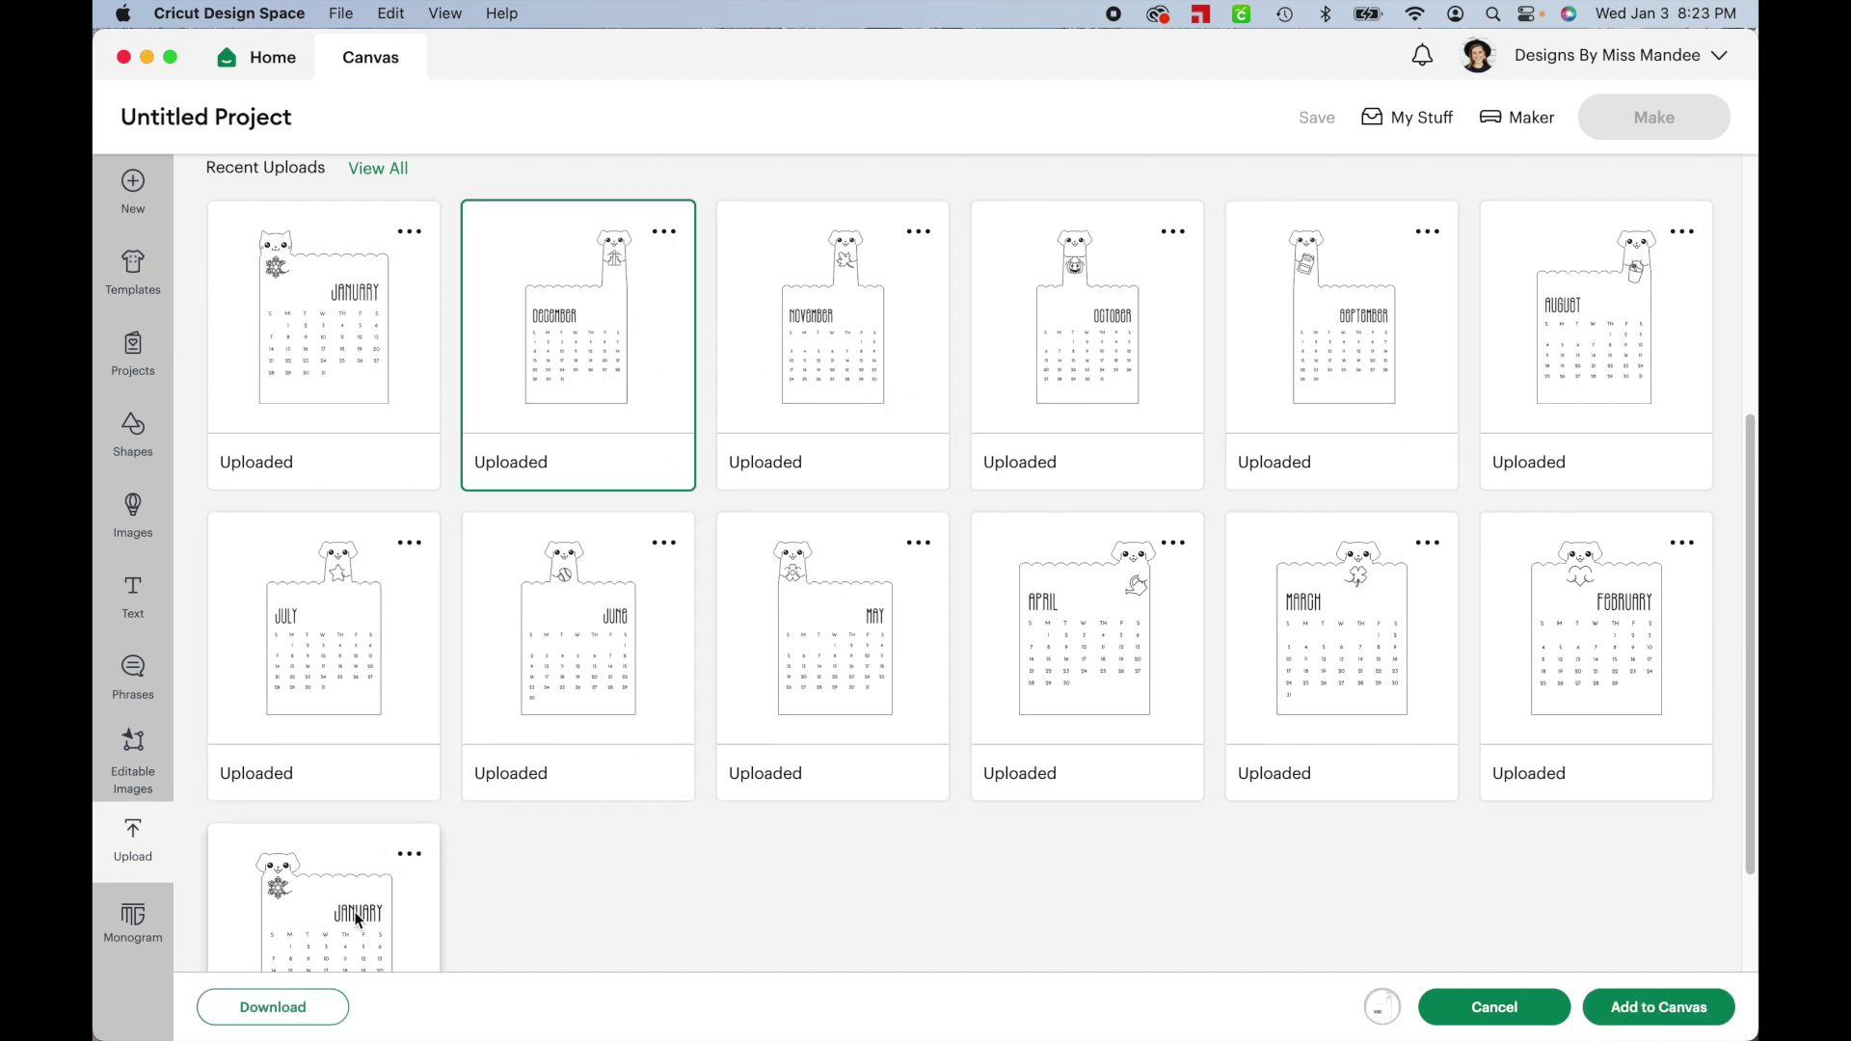
left_click(876, 364)
left_click(1148, 429)
left_click(1350, 402)
left_click(1604, 416)
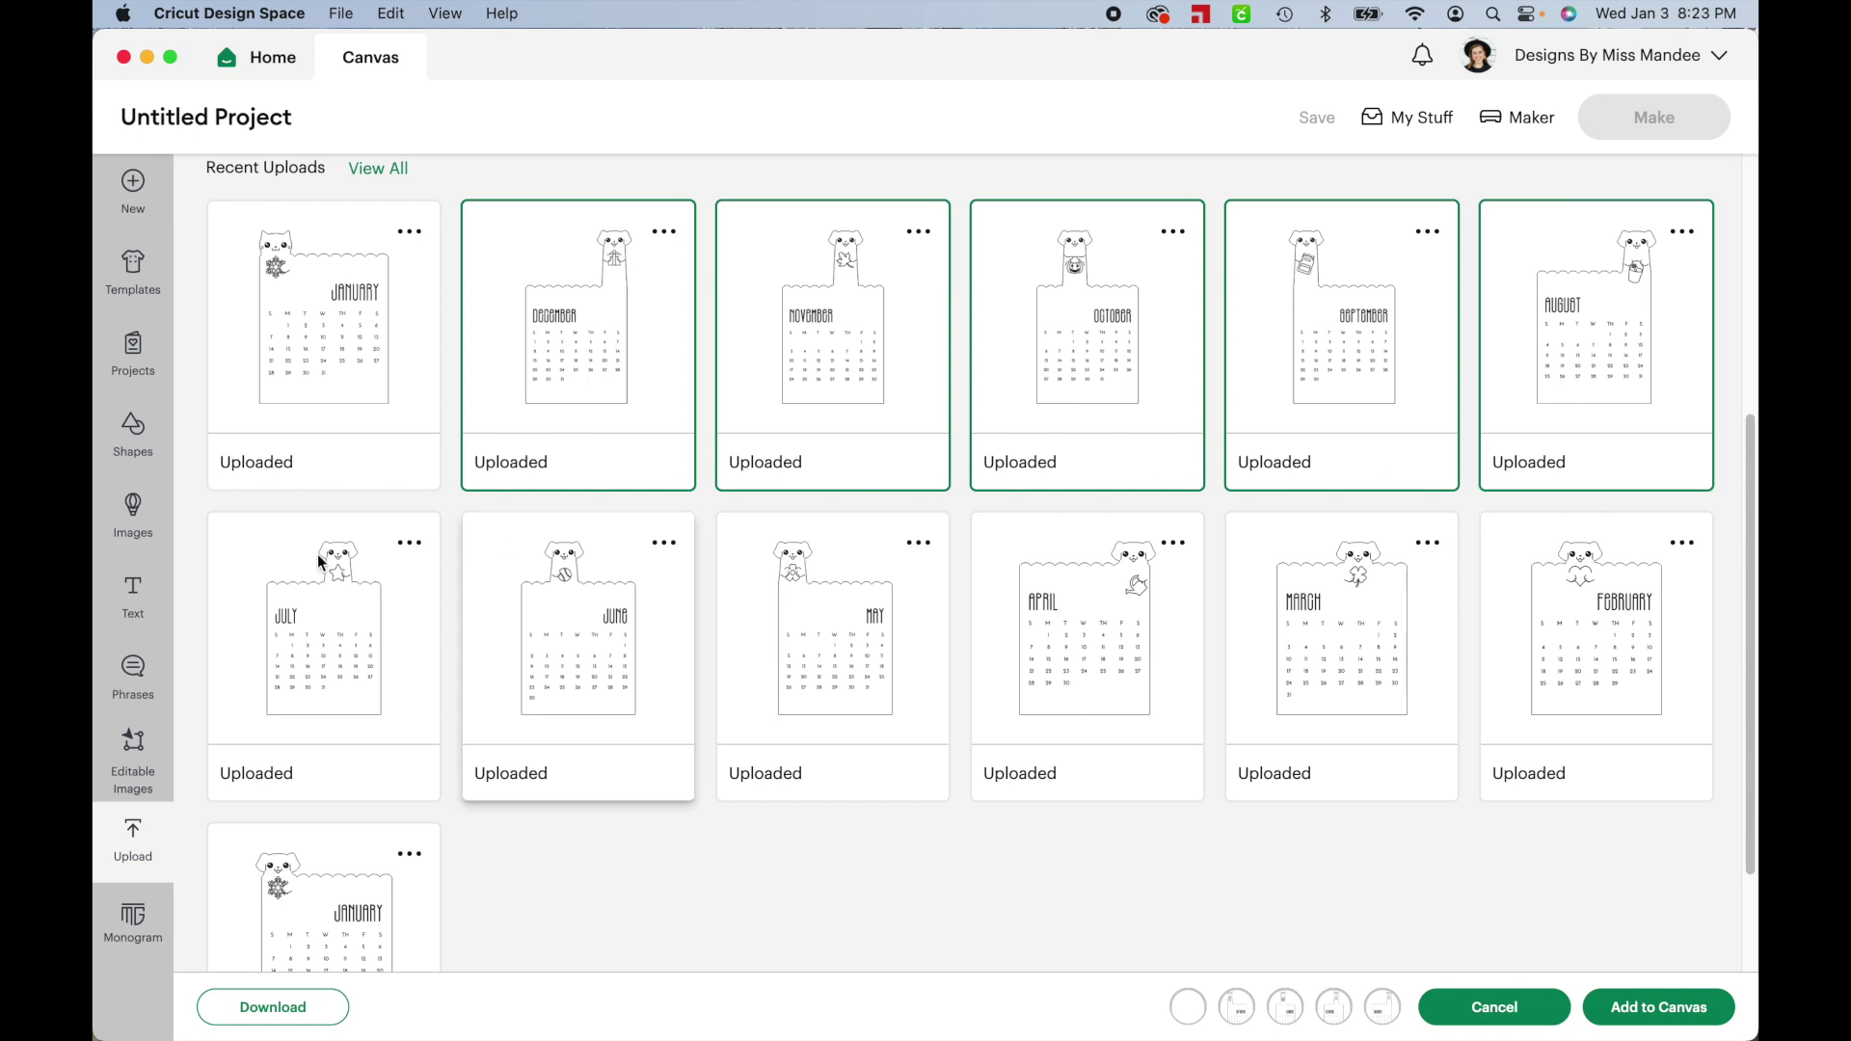
left_click(396, 587)
left_click(591, 611)
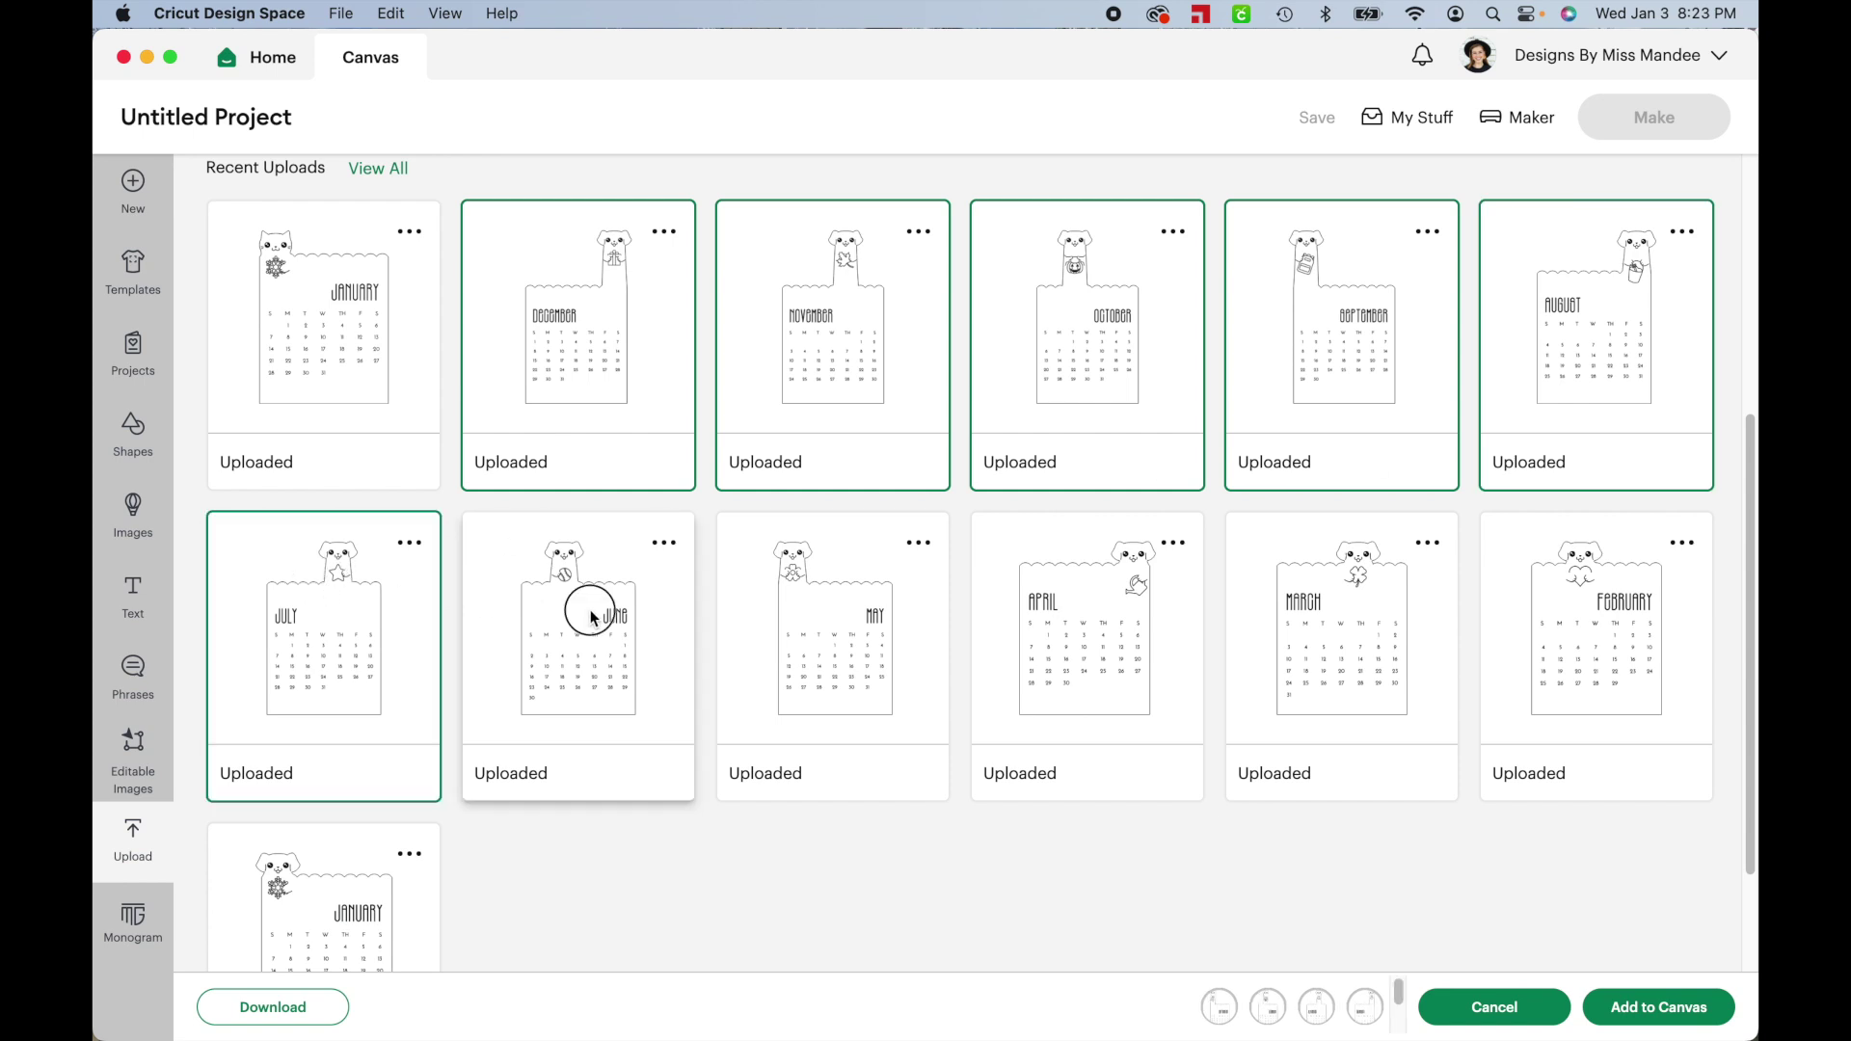
left_click(848, 621)
left_click(1144, 648)
left_click(1369, 646)
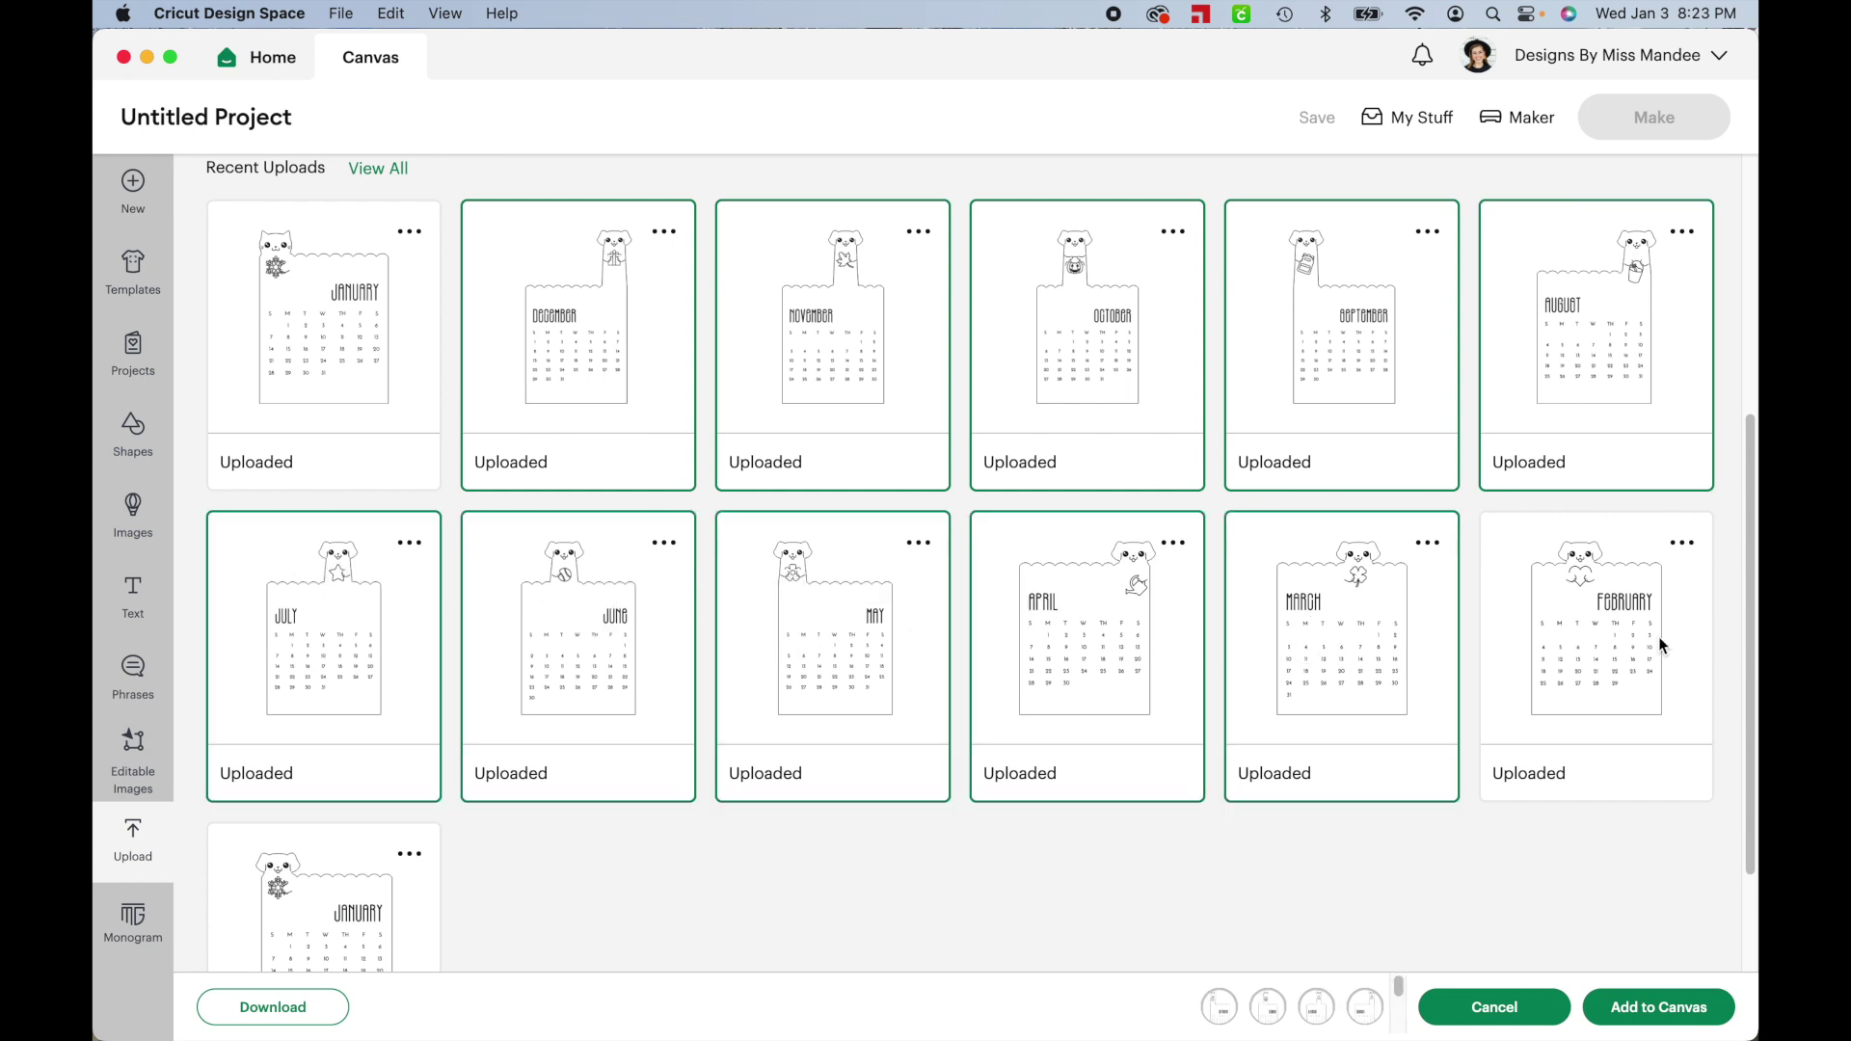
left_click(1660, 645)
left_click(328, 906)
left_click(380, 404)
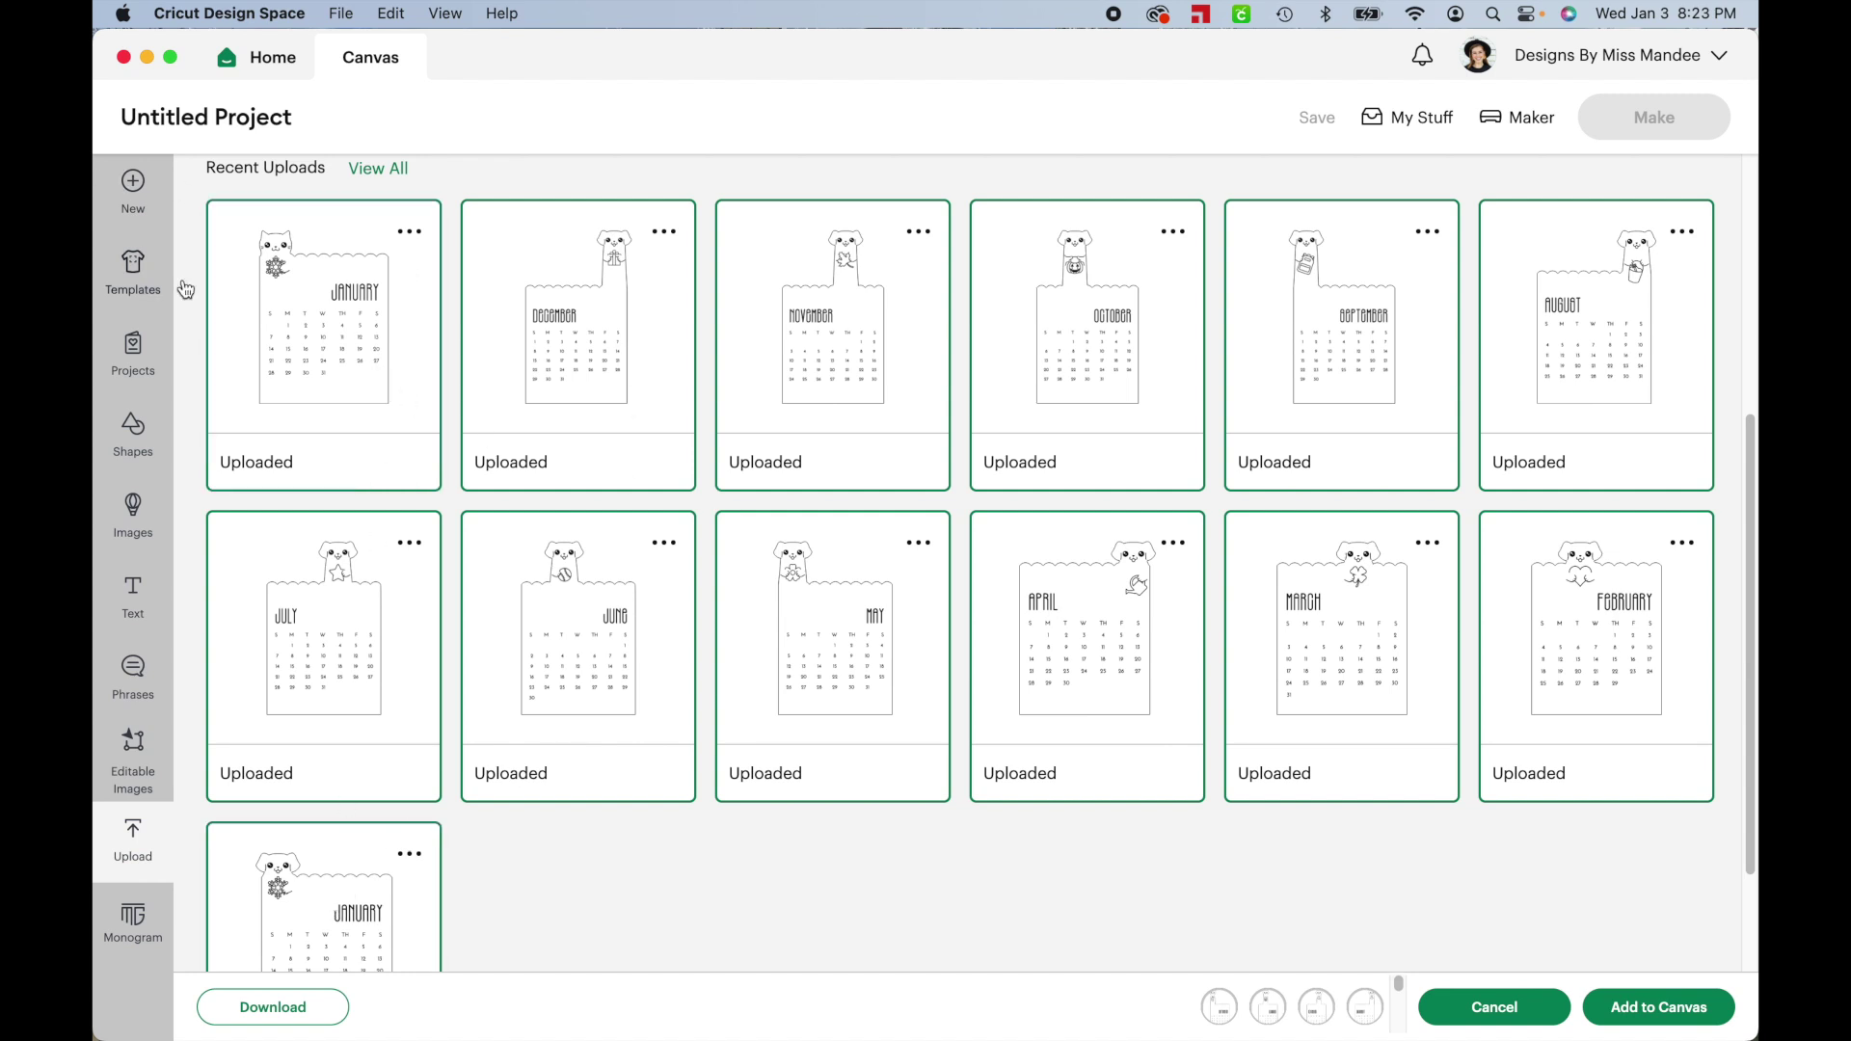
left_click(1669, 1012)
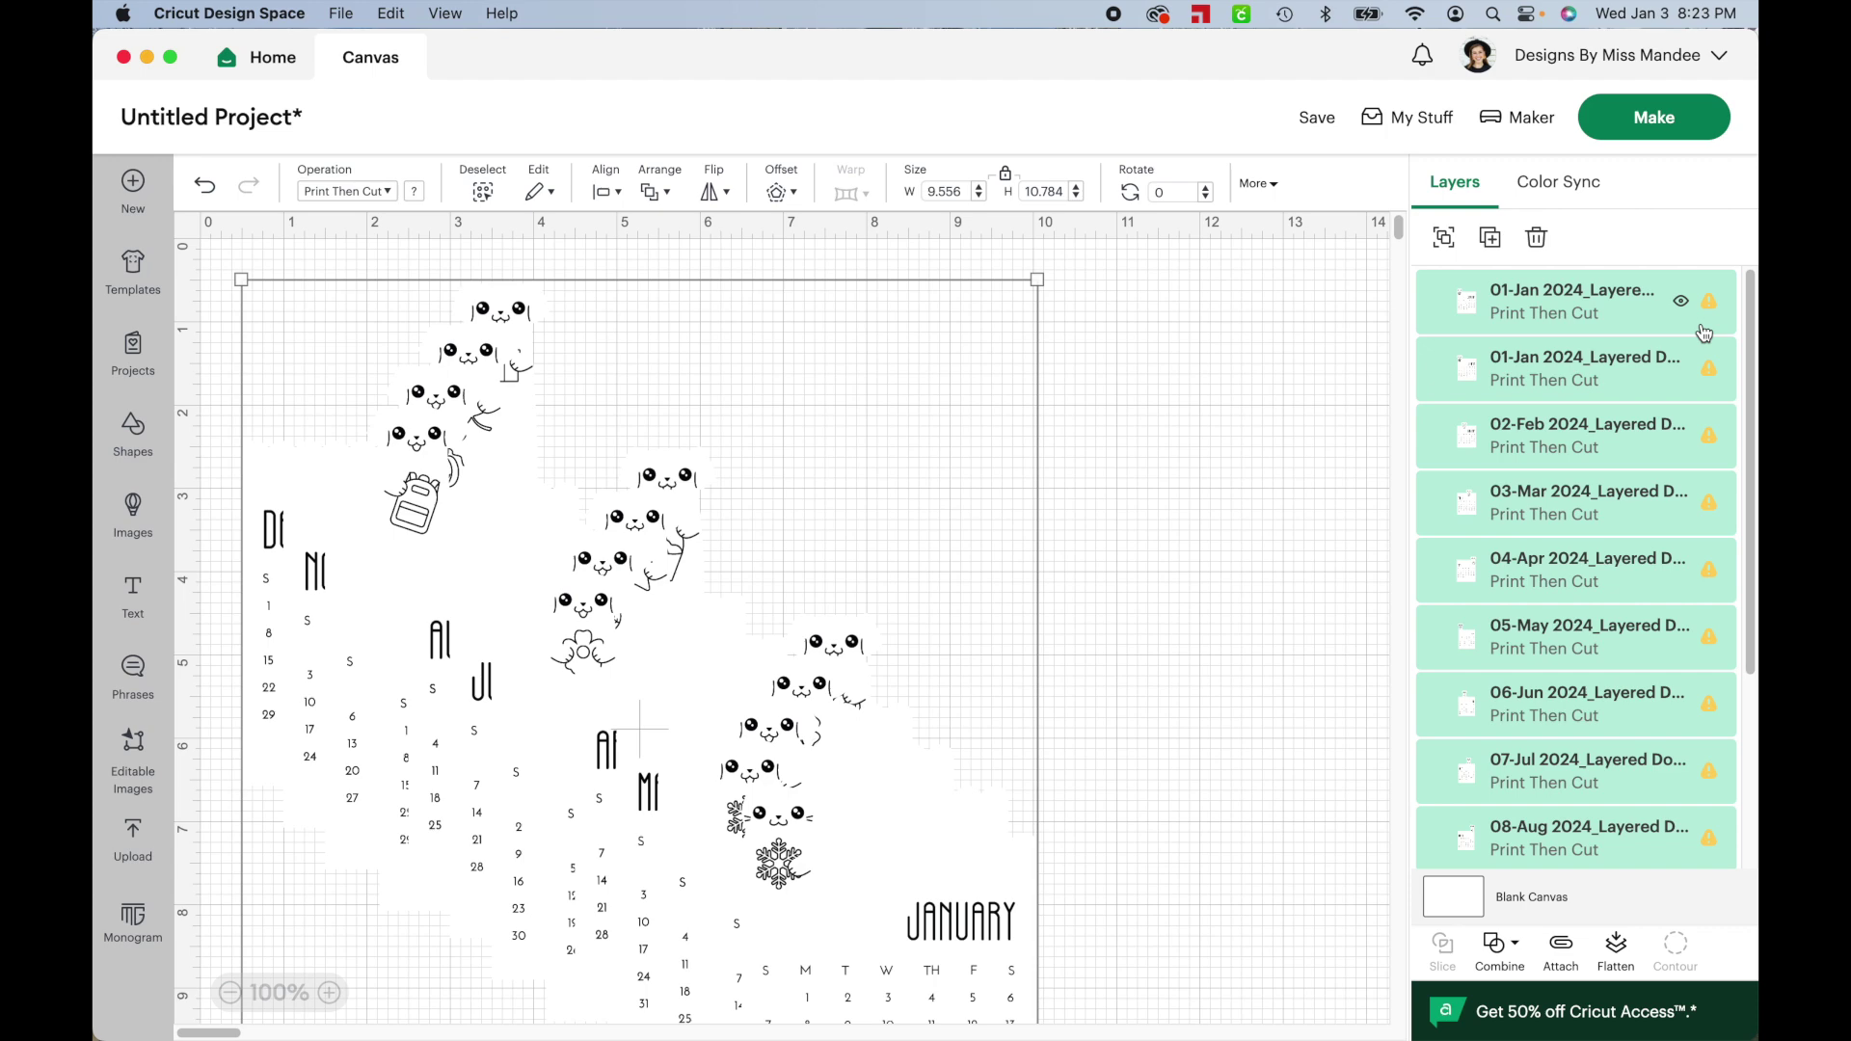
Select the March calendar page and send the design to the 9-mat Prepare screen
left_click(1213, 424)
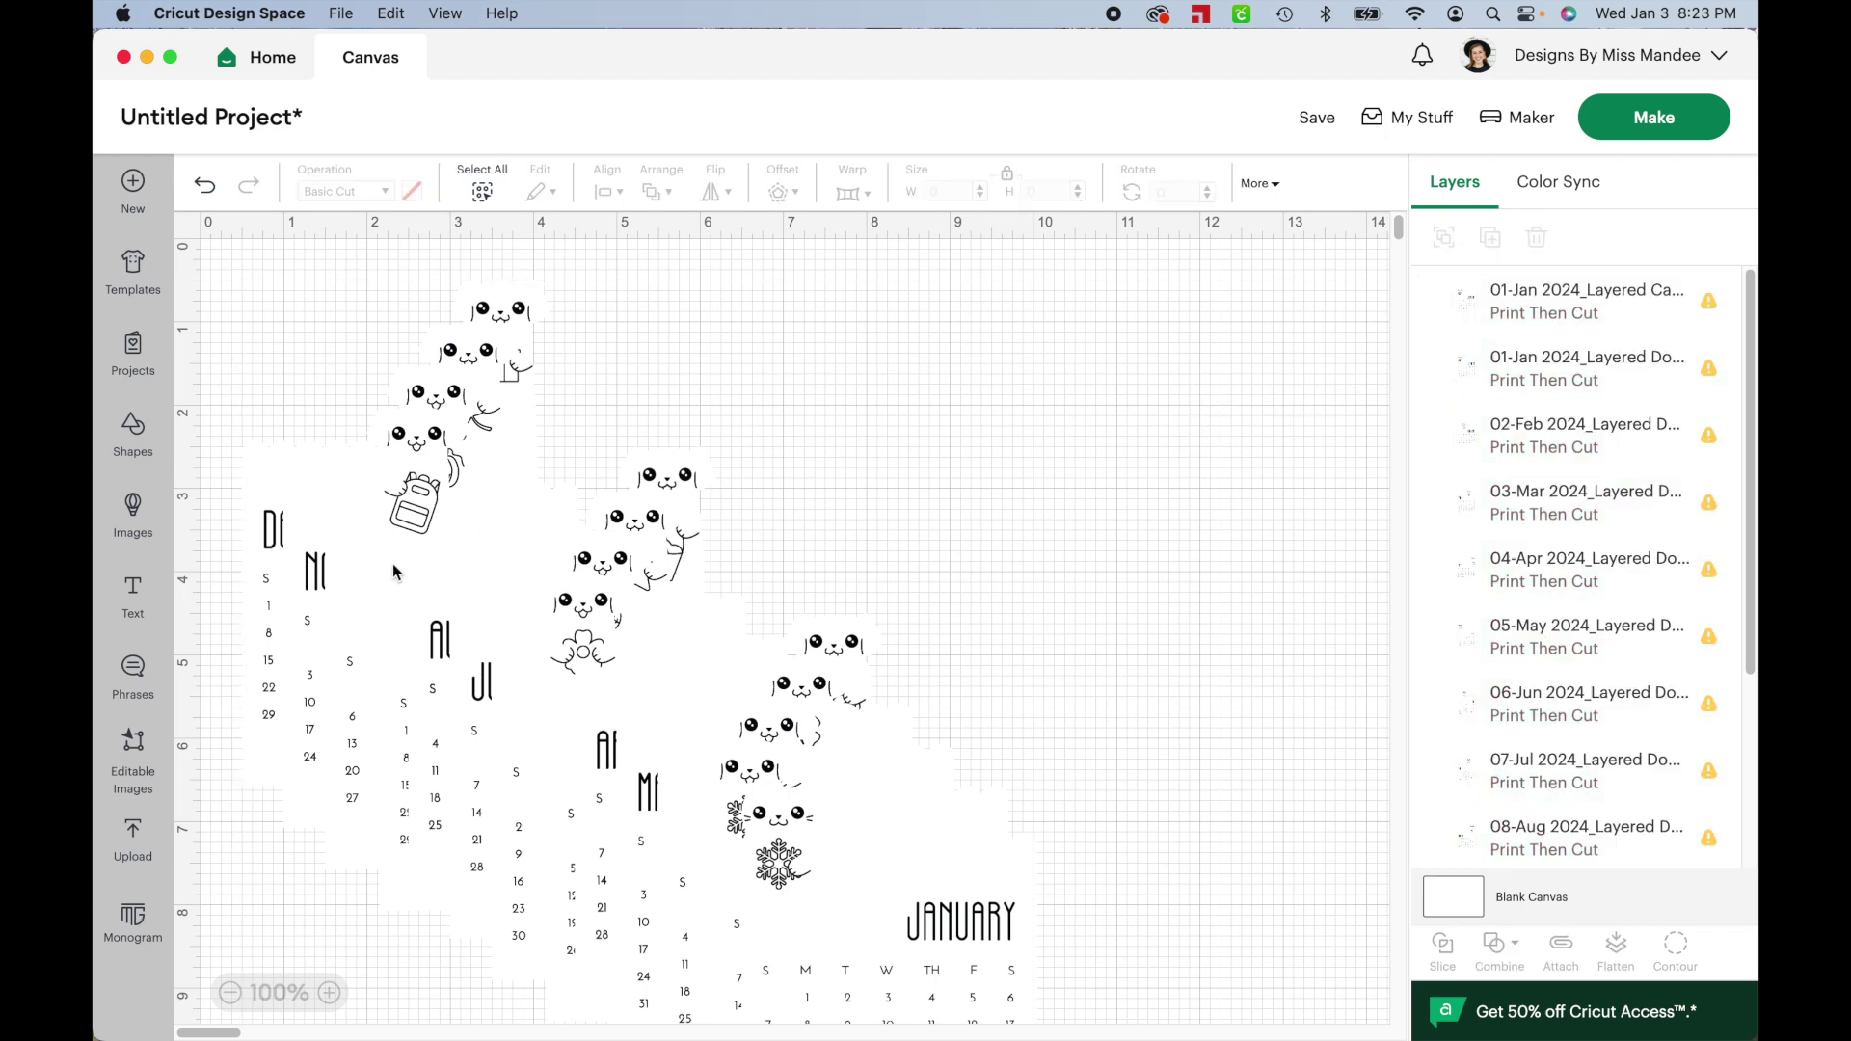
left_click(636, 738)
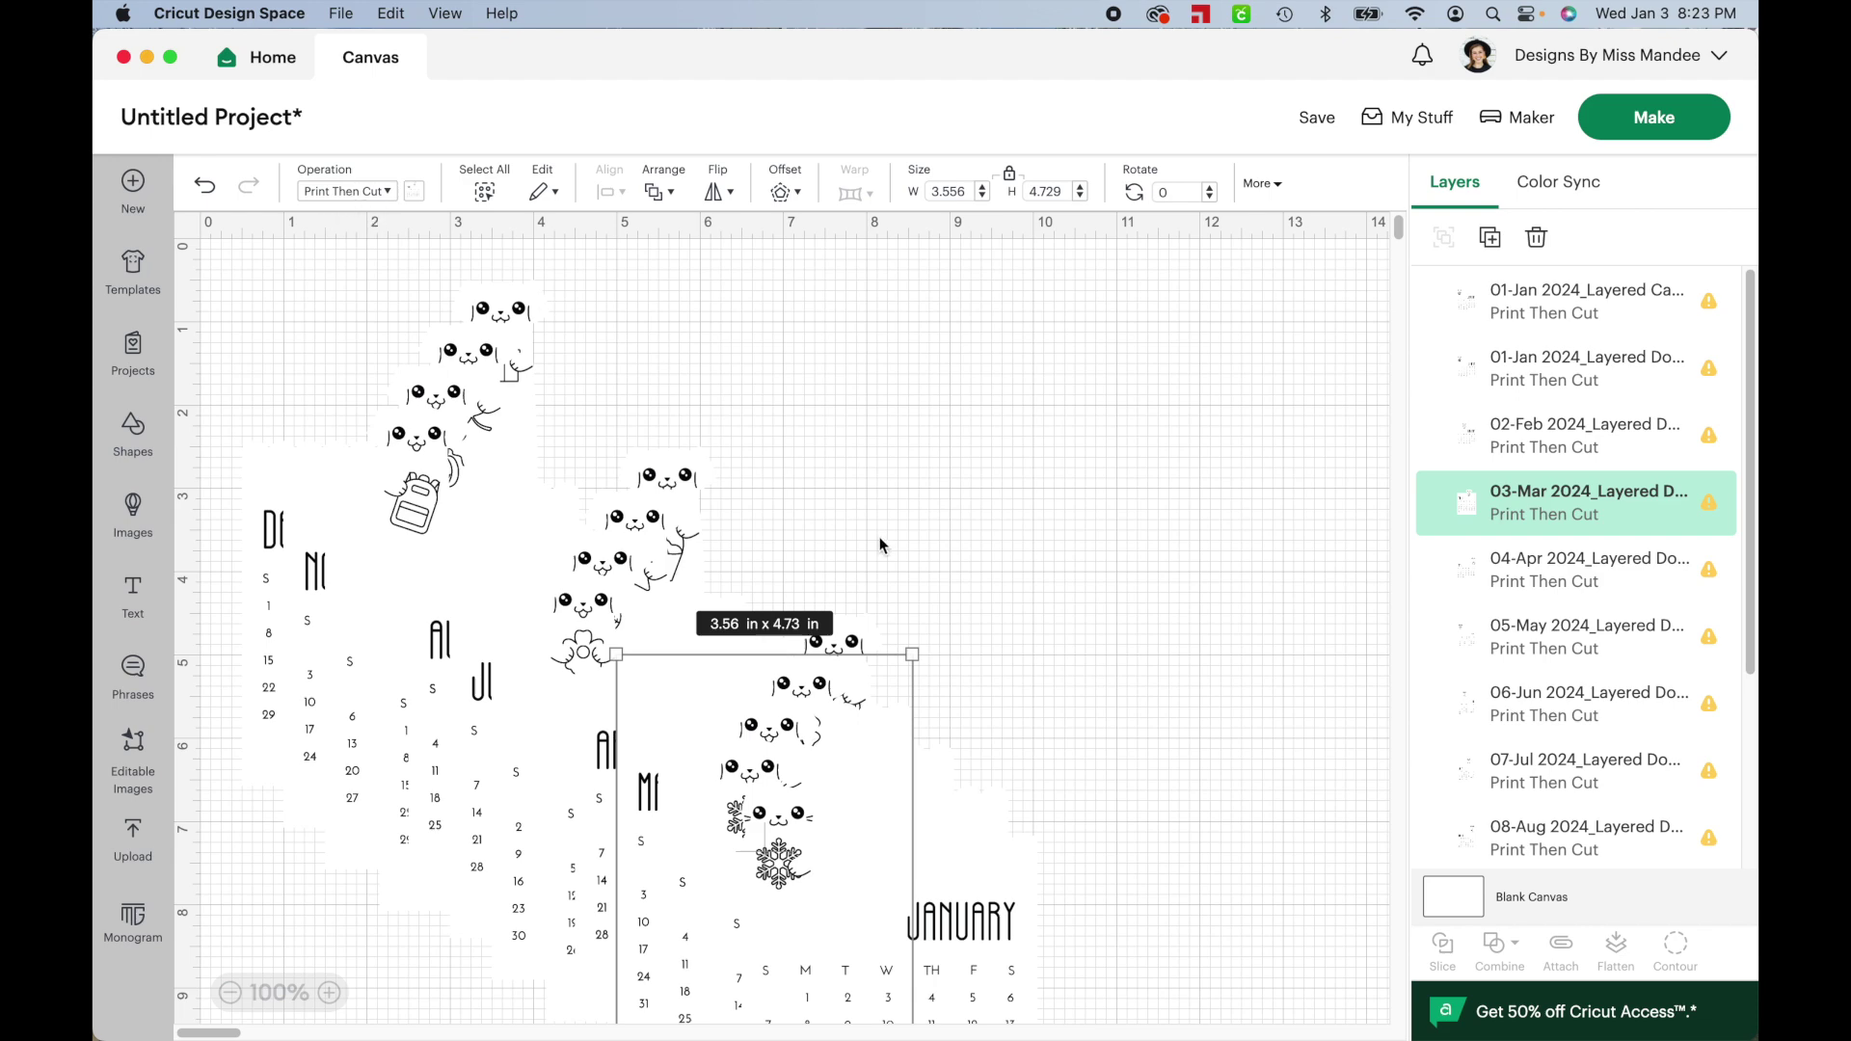
left_click(1669, 126)
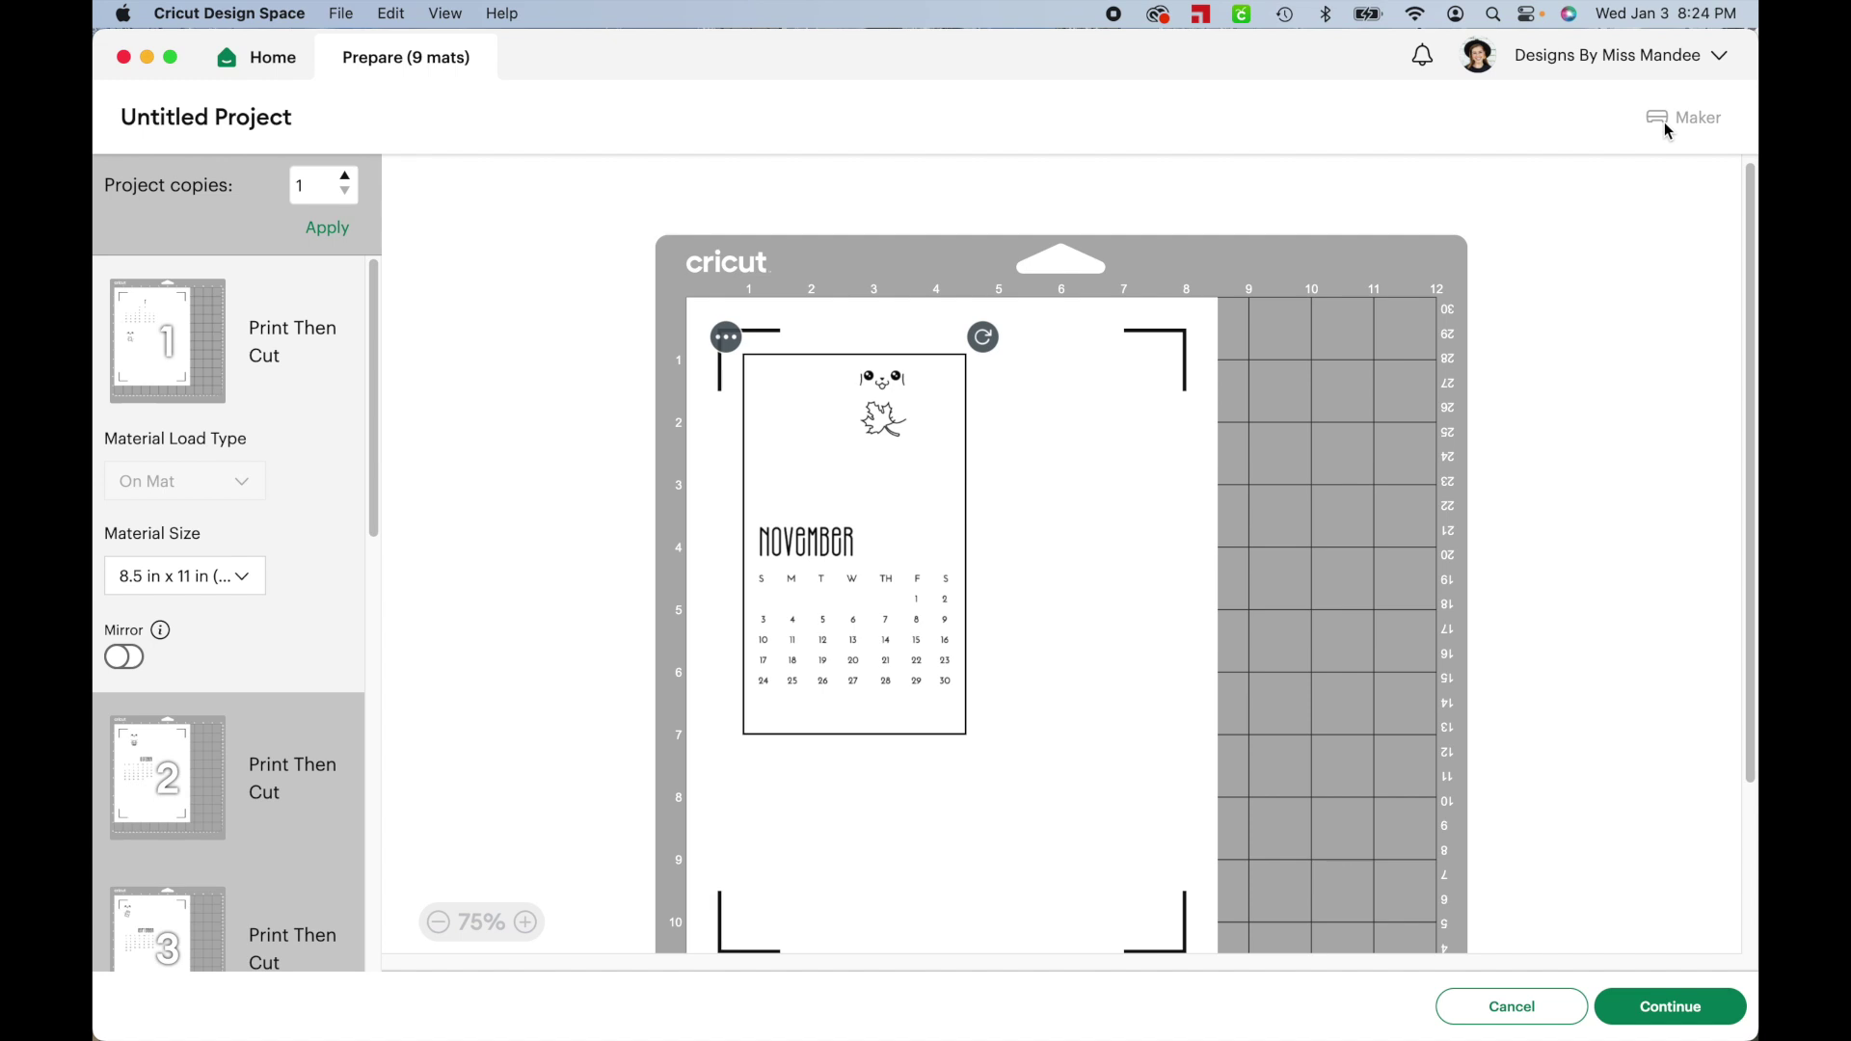
Shift the November page on mat 1 and rotate it a quarter turn clockwise
left_click_drag(894, 479, 953, 500)
left_click_drag(1033, 355, 1061, 648)
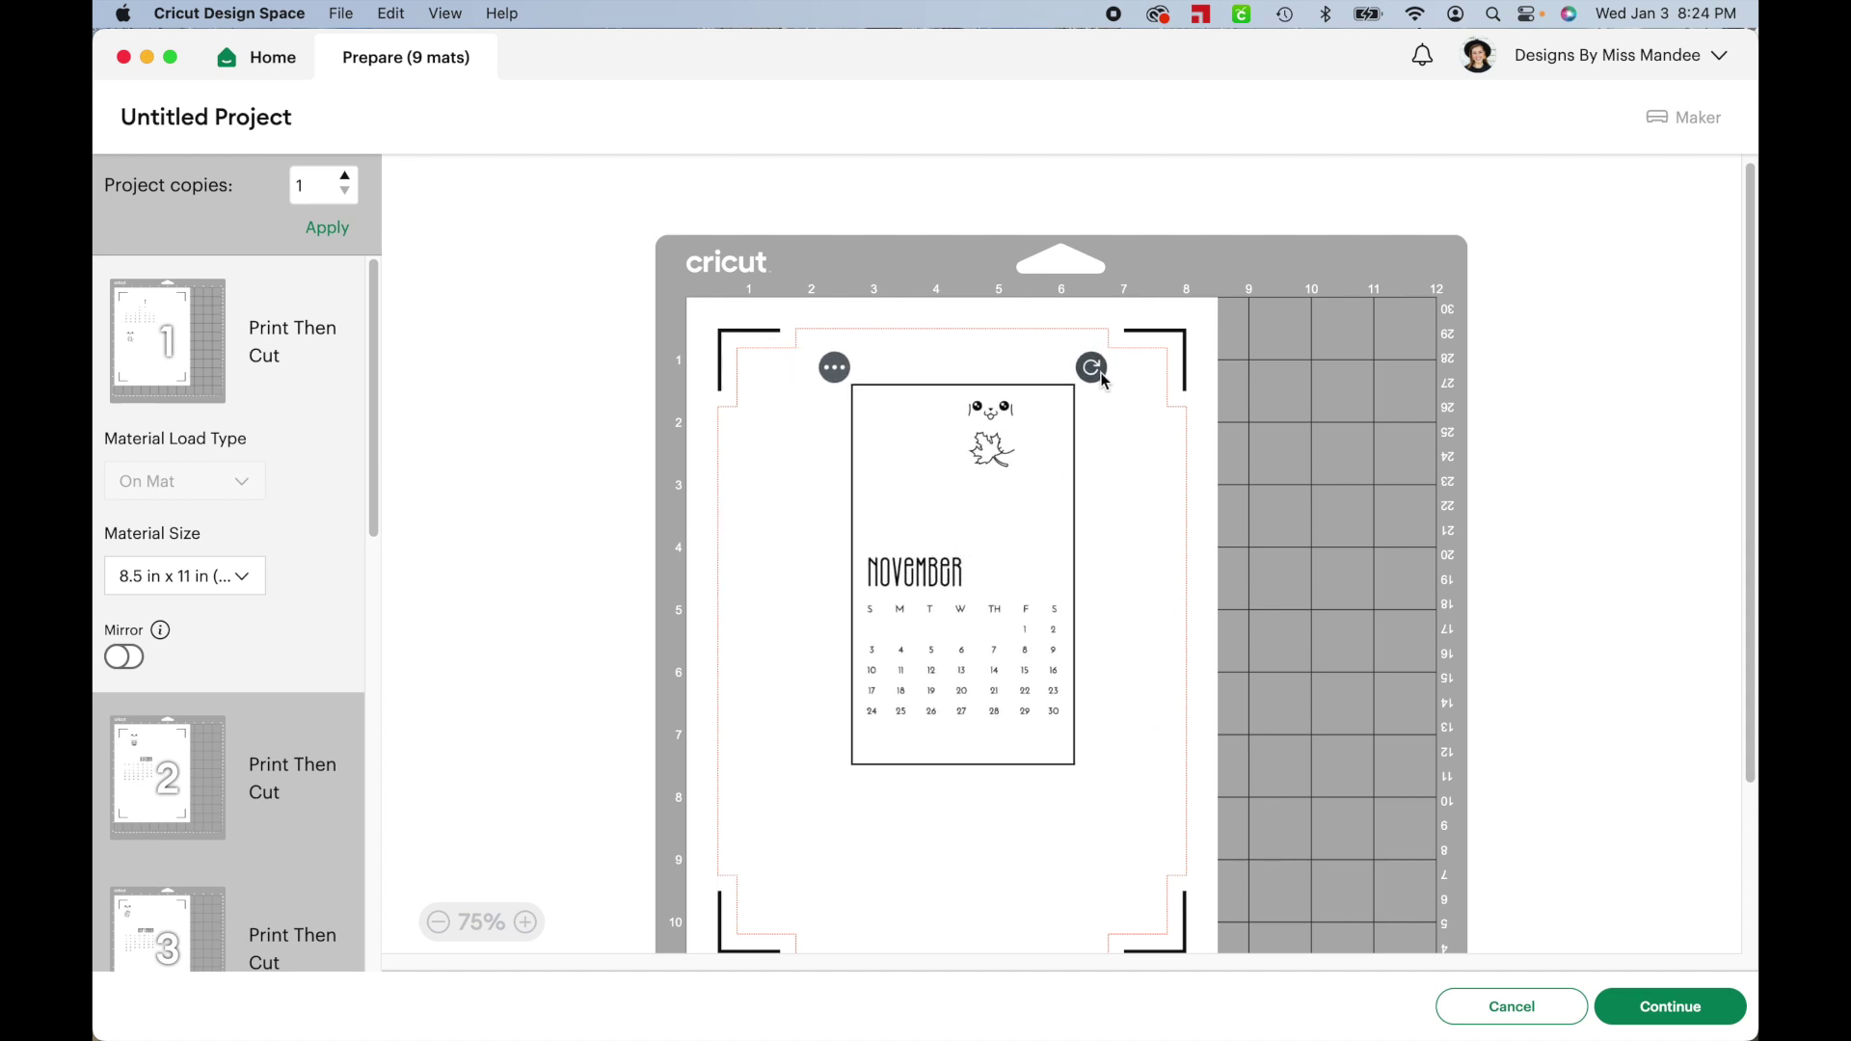
left_click_drag(1091, 367, 1169, 674)
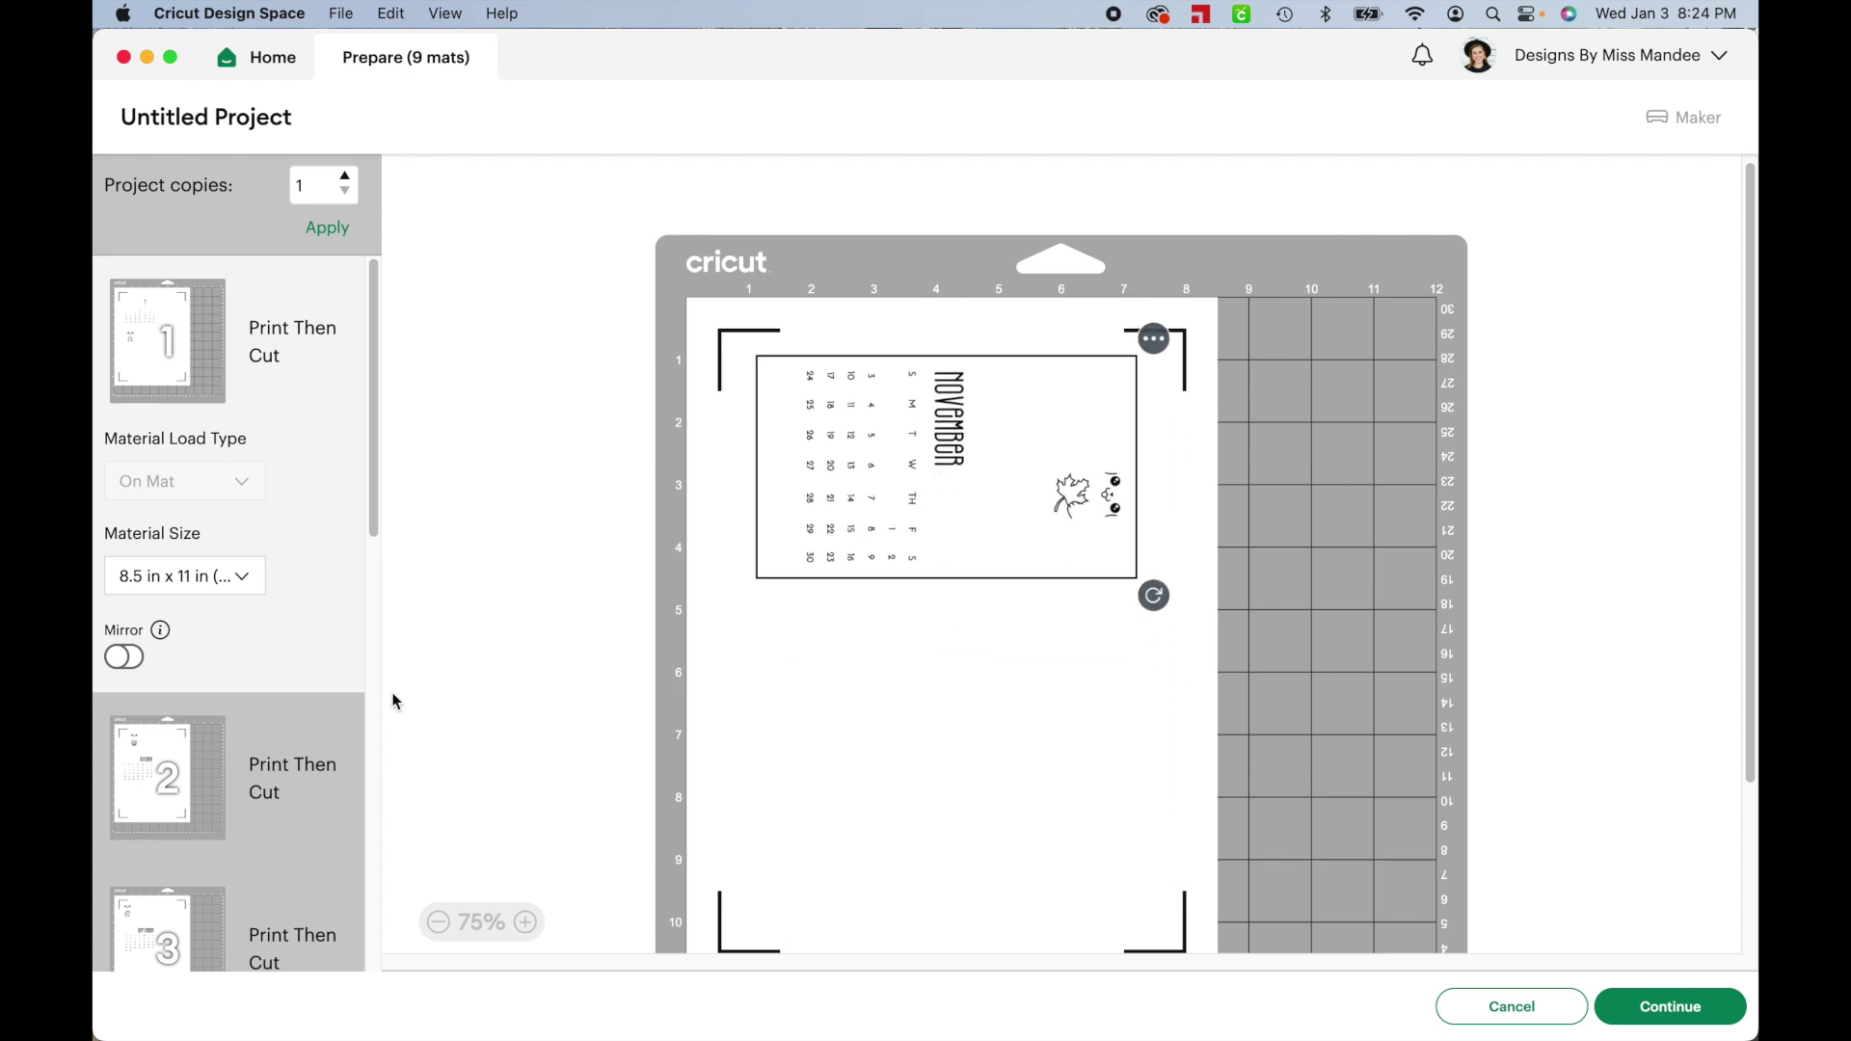
Move the October calendar page from mat 2 onto mat 1
left_click(193, 757)
left_click(858, 501)
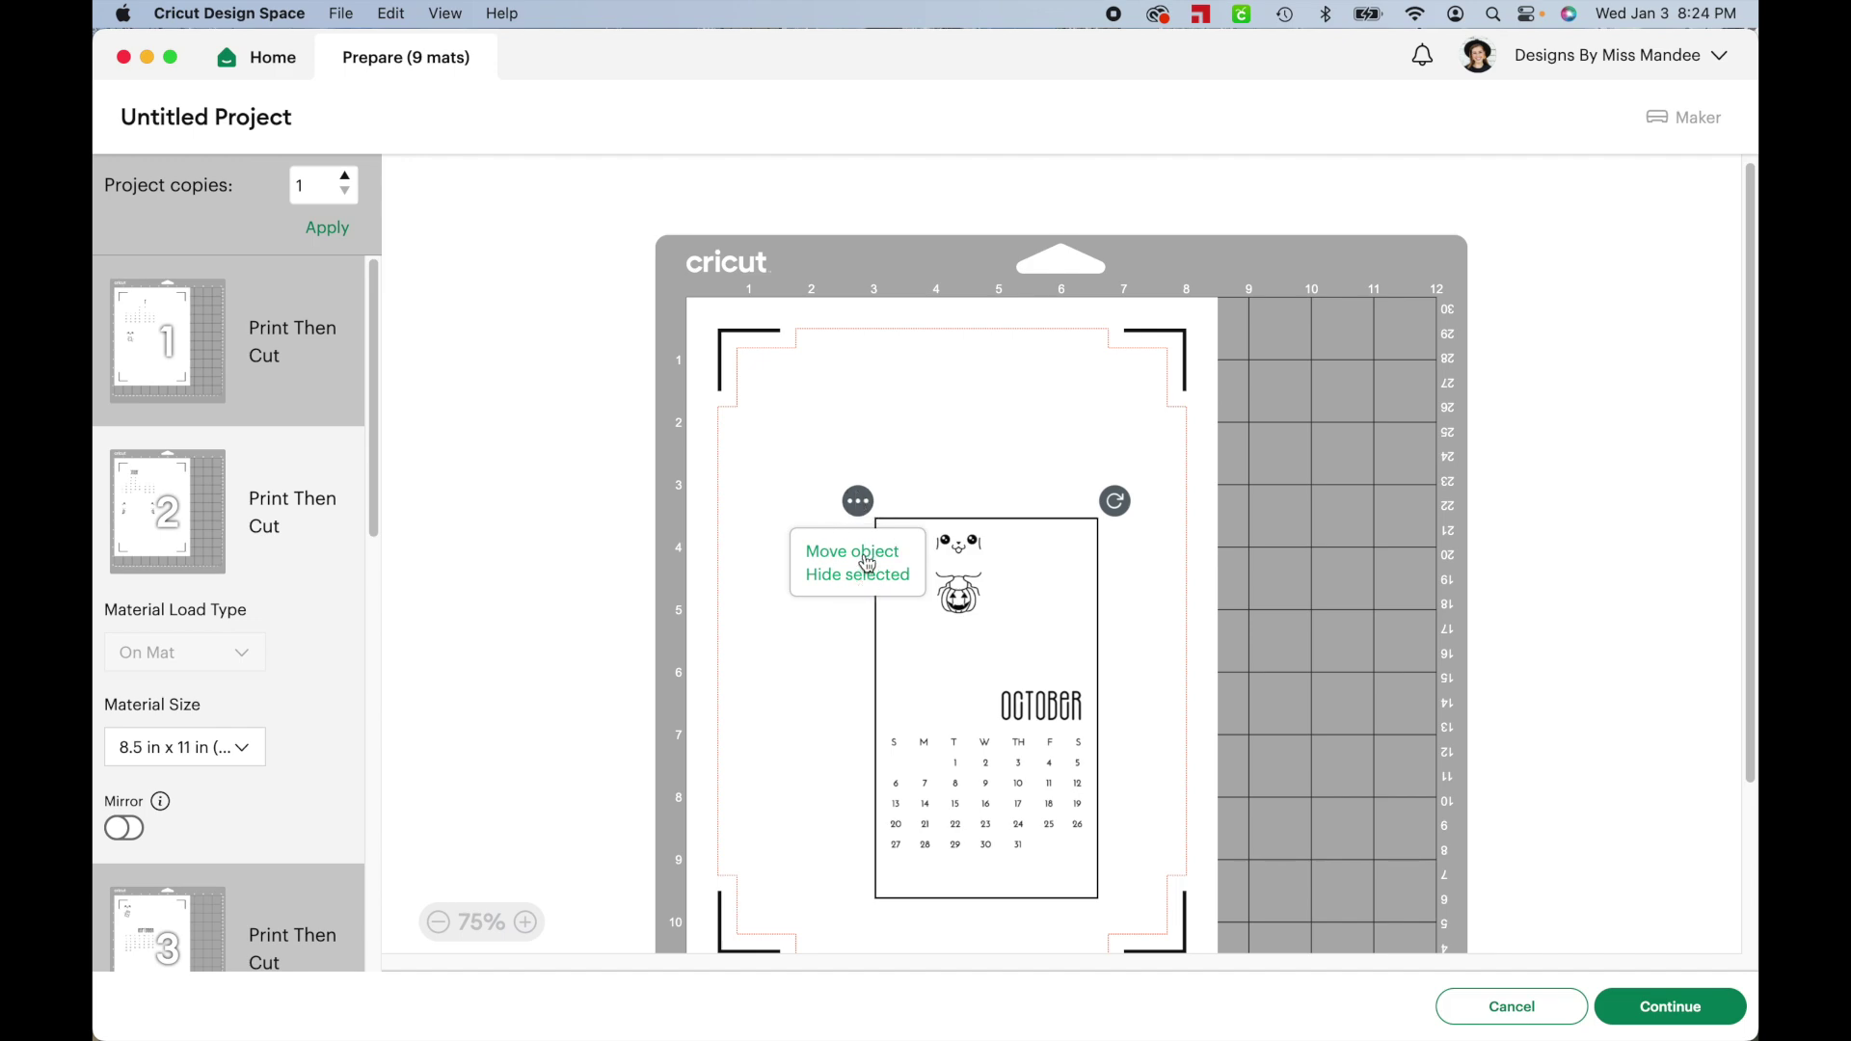
left_click(867, 563)
left_click(647, 388)
left_click(1343, 685)
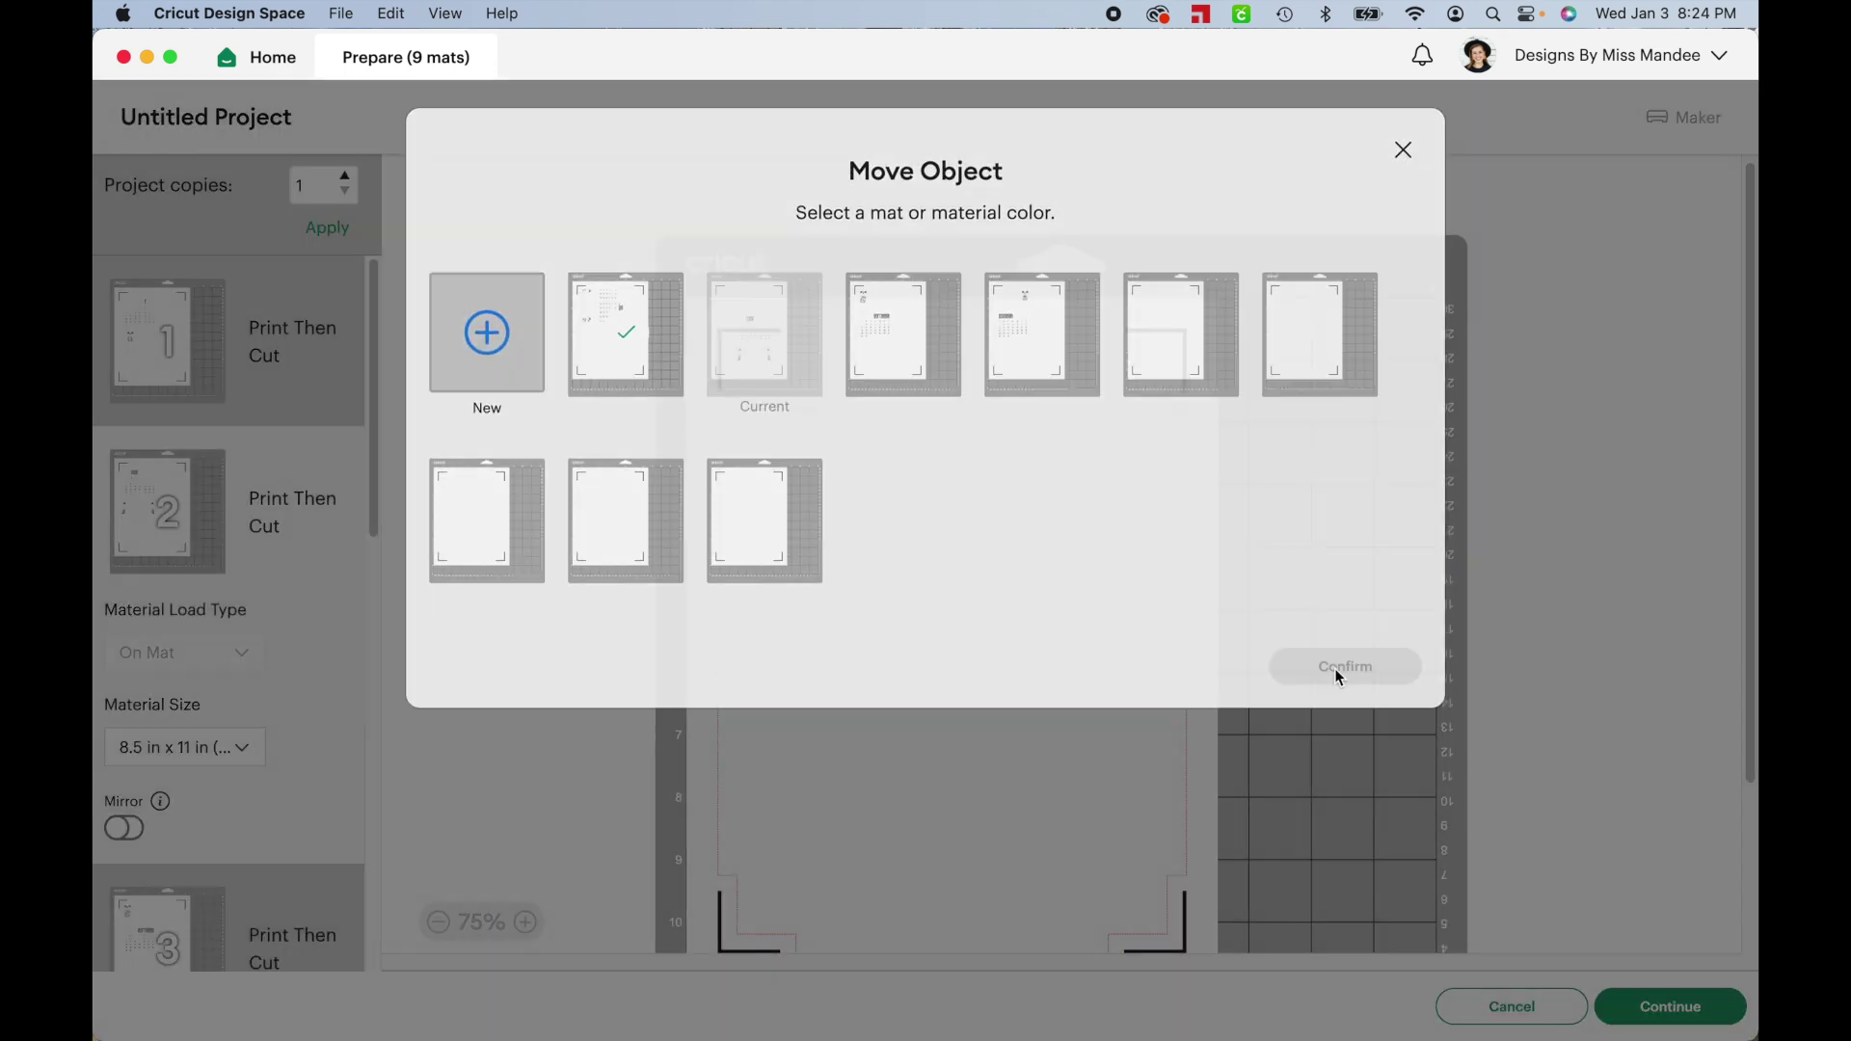
Turn October sideways and fit it beside November on mat 1, then continue
left_click_drag(1070, 645, 1046, 791)
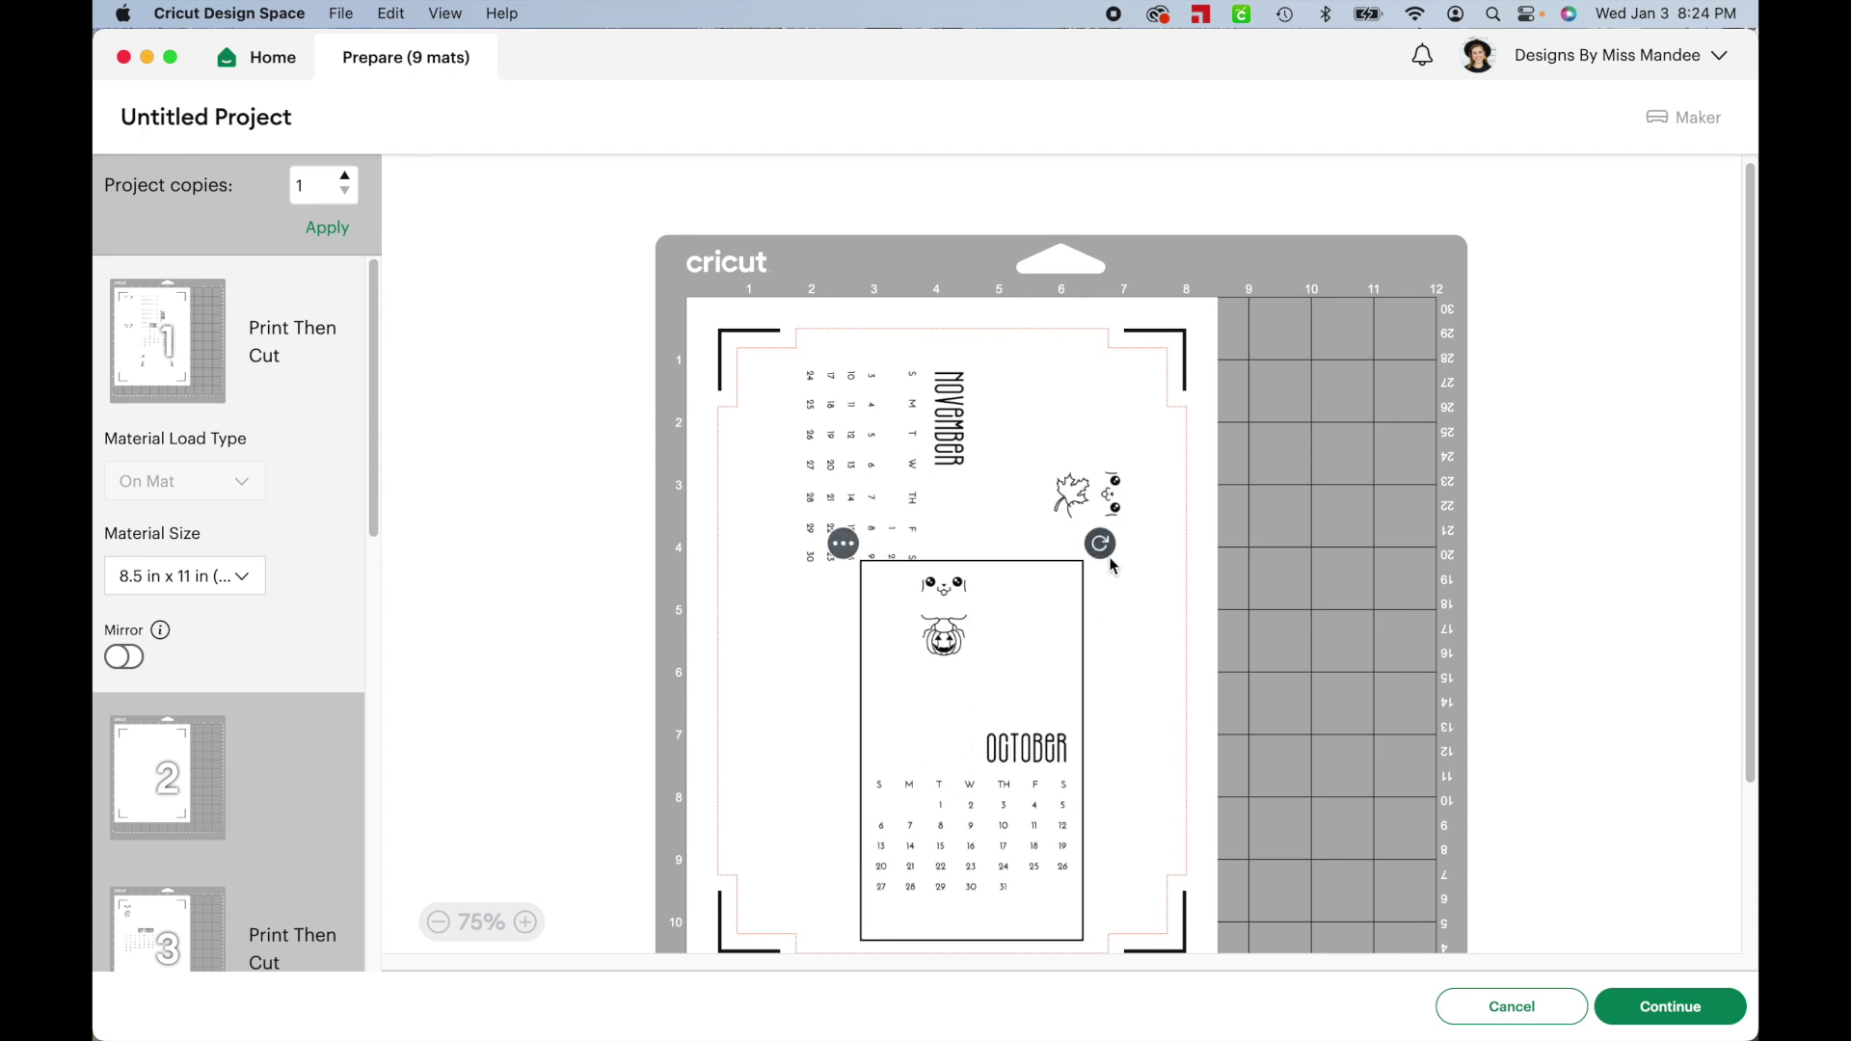
left_click_drag(1099, 950, 1165, 847)
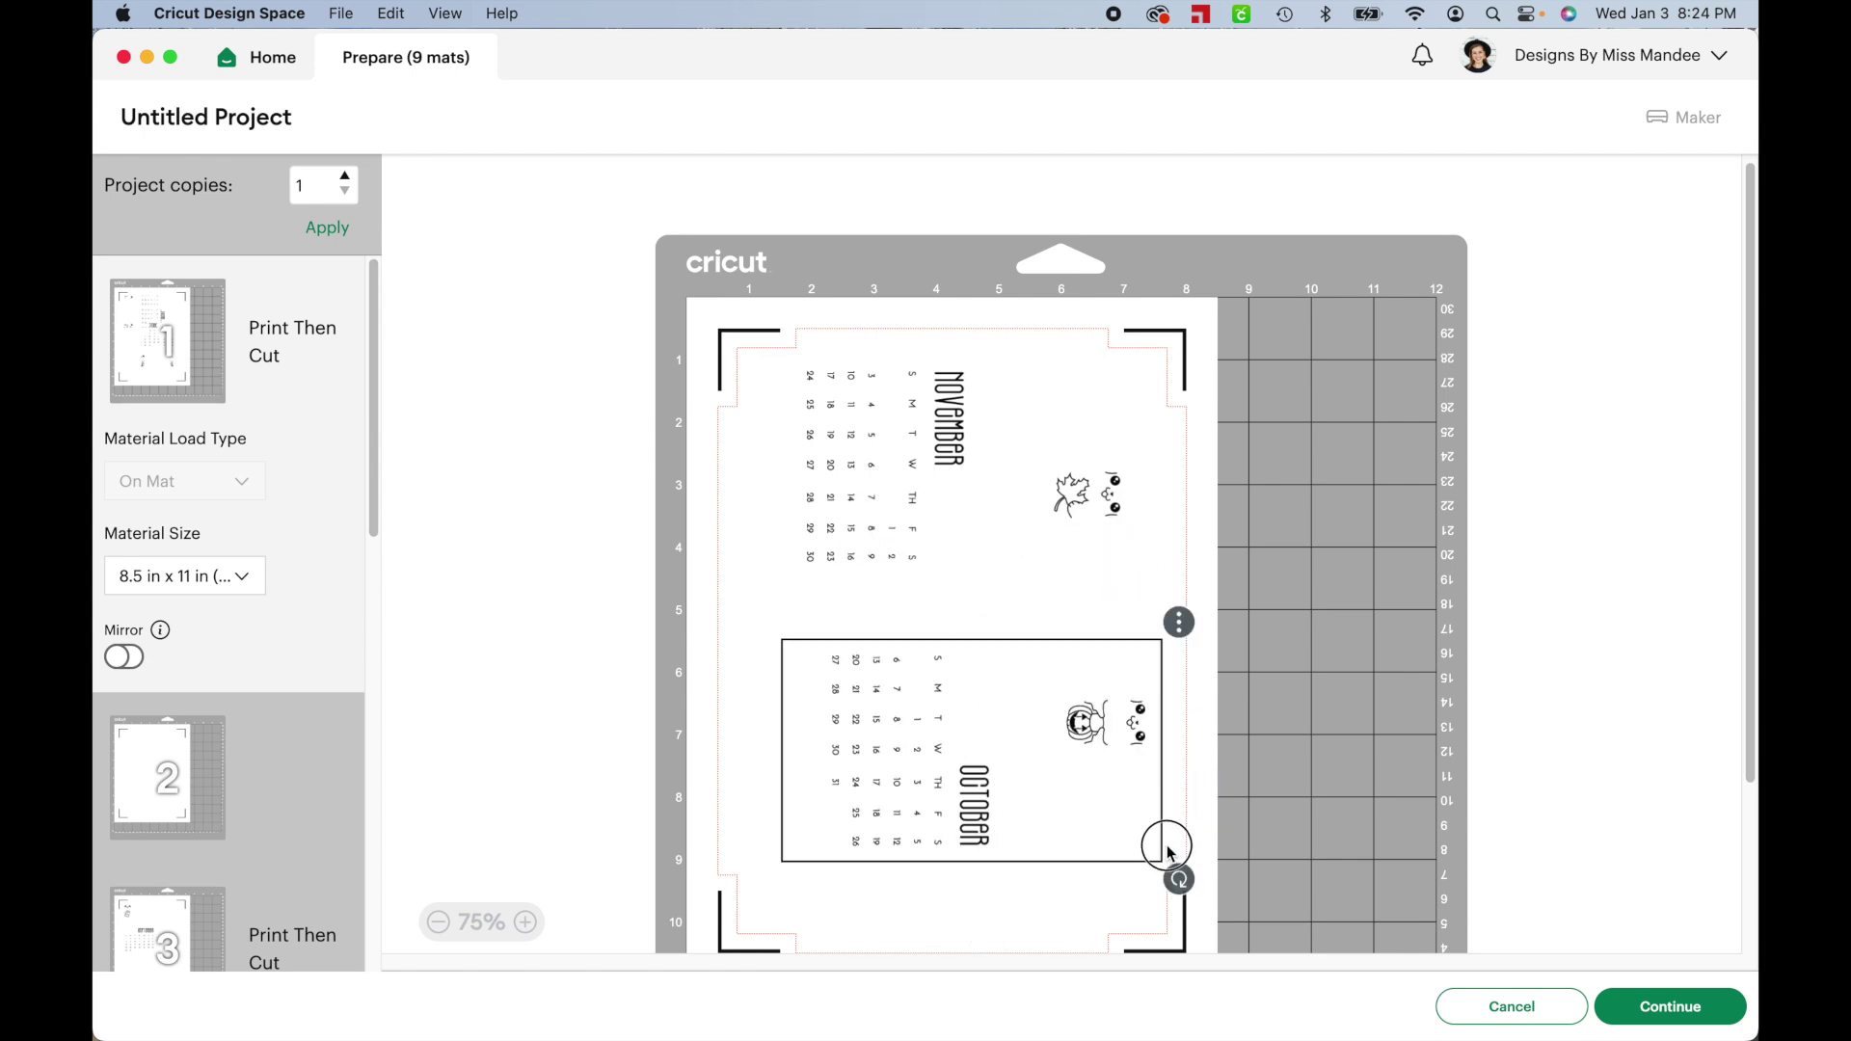
left_click_drag(952, 750, 935, 714)
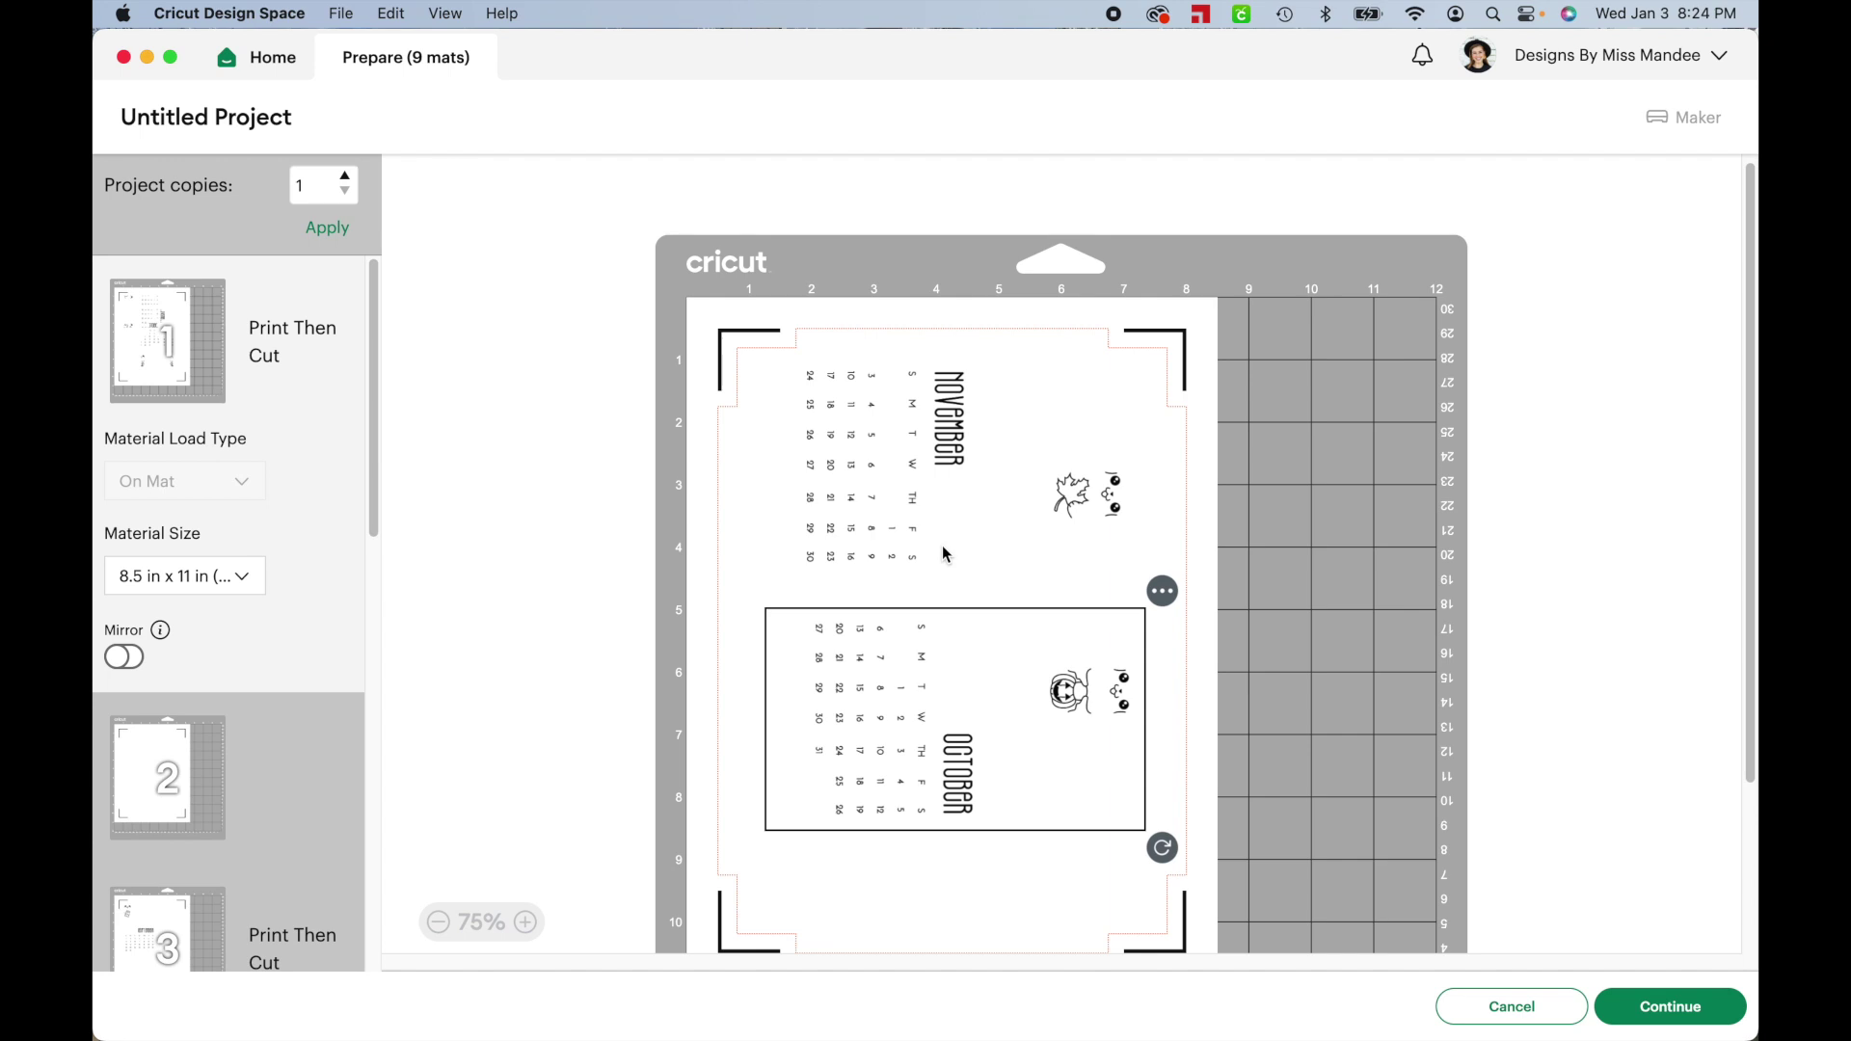
left_click(944, 555)
left_click(898, 715)
left_click(917, 540)
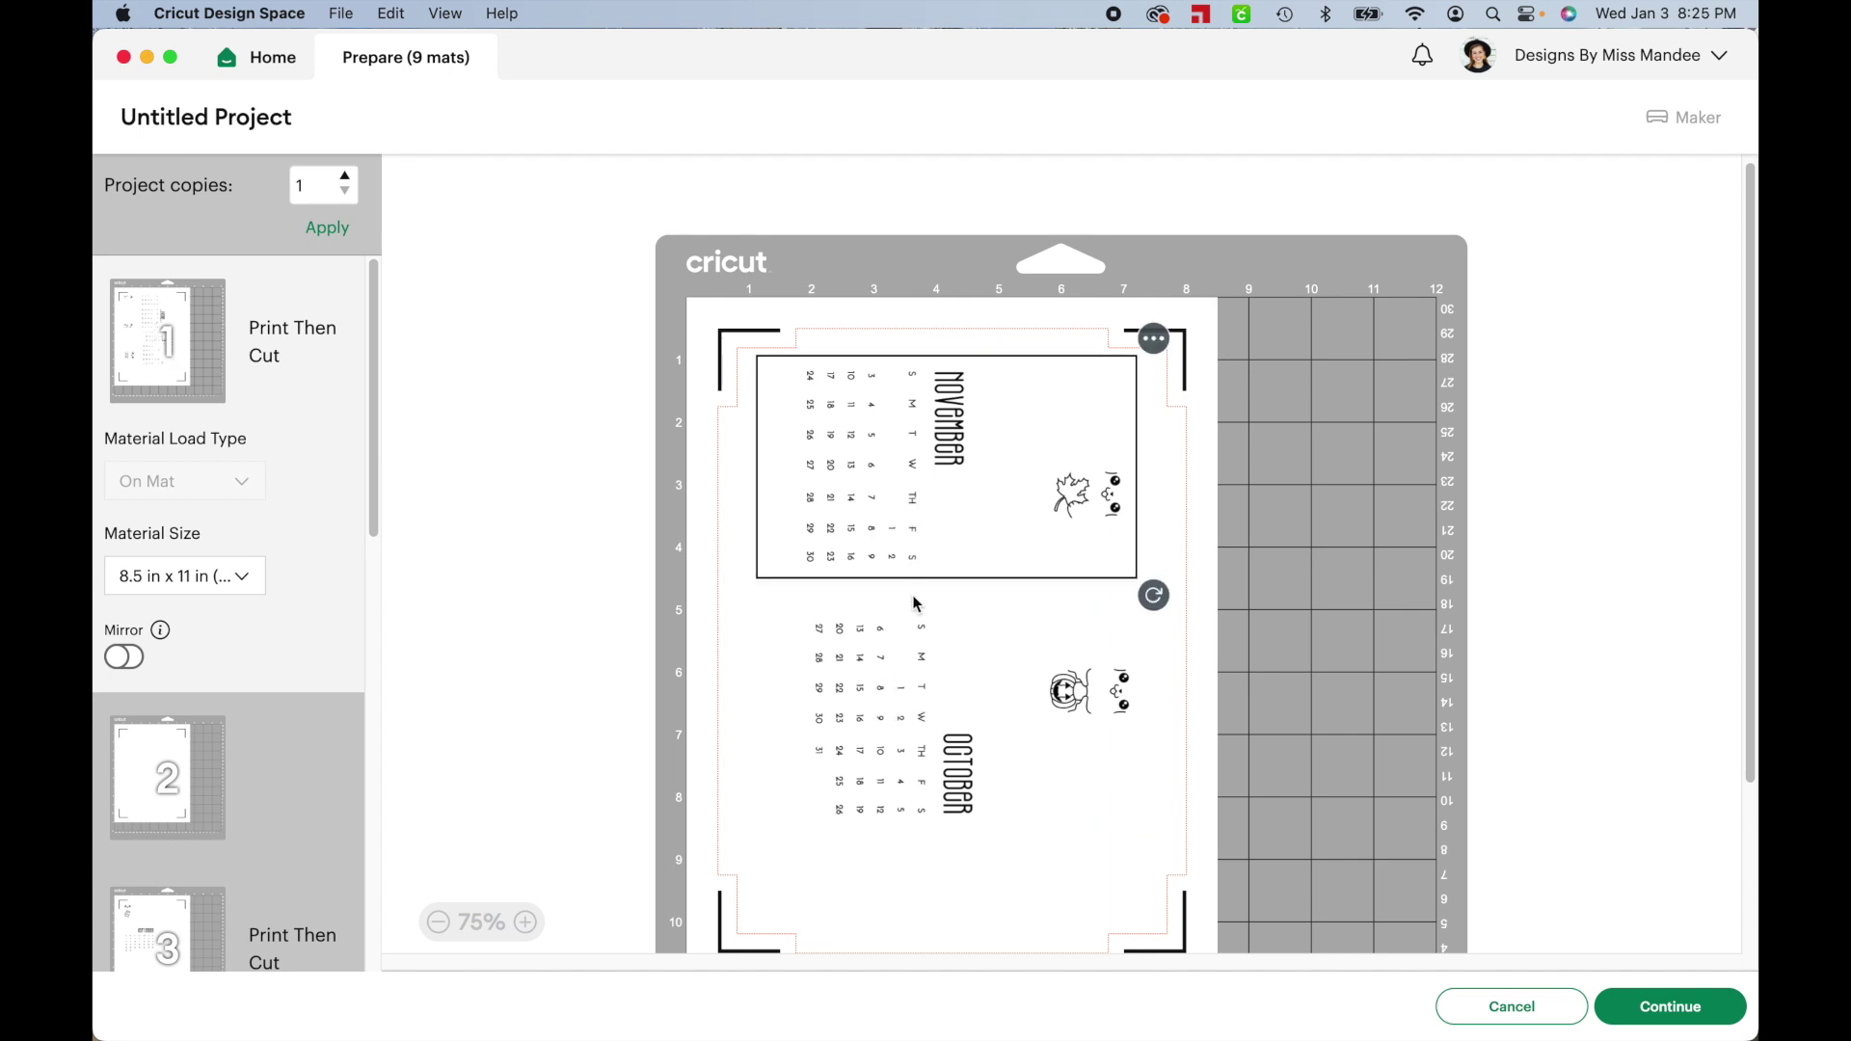
left_click(895, 690)
left_click(930, 508)
left_click(1627, 1013)
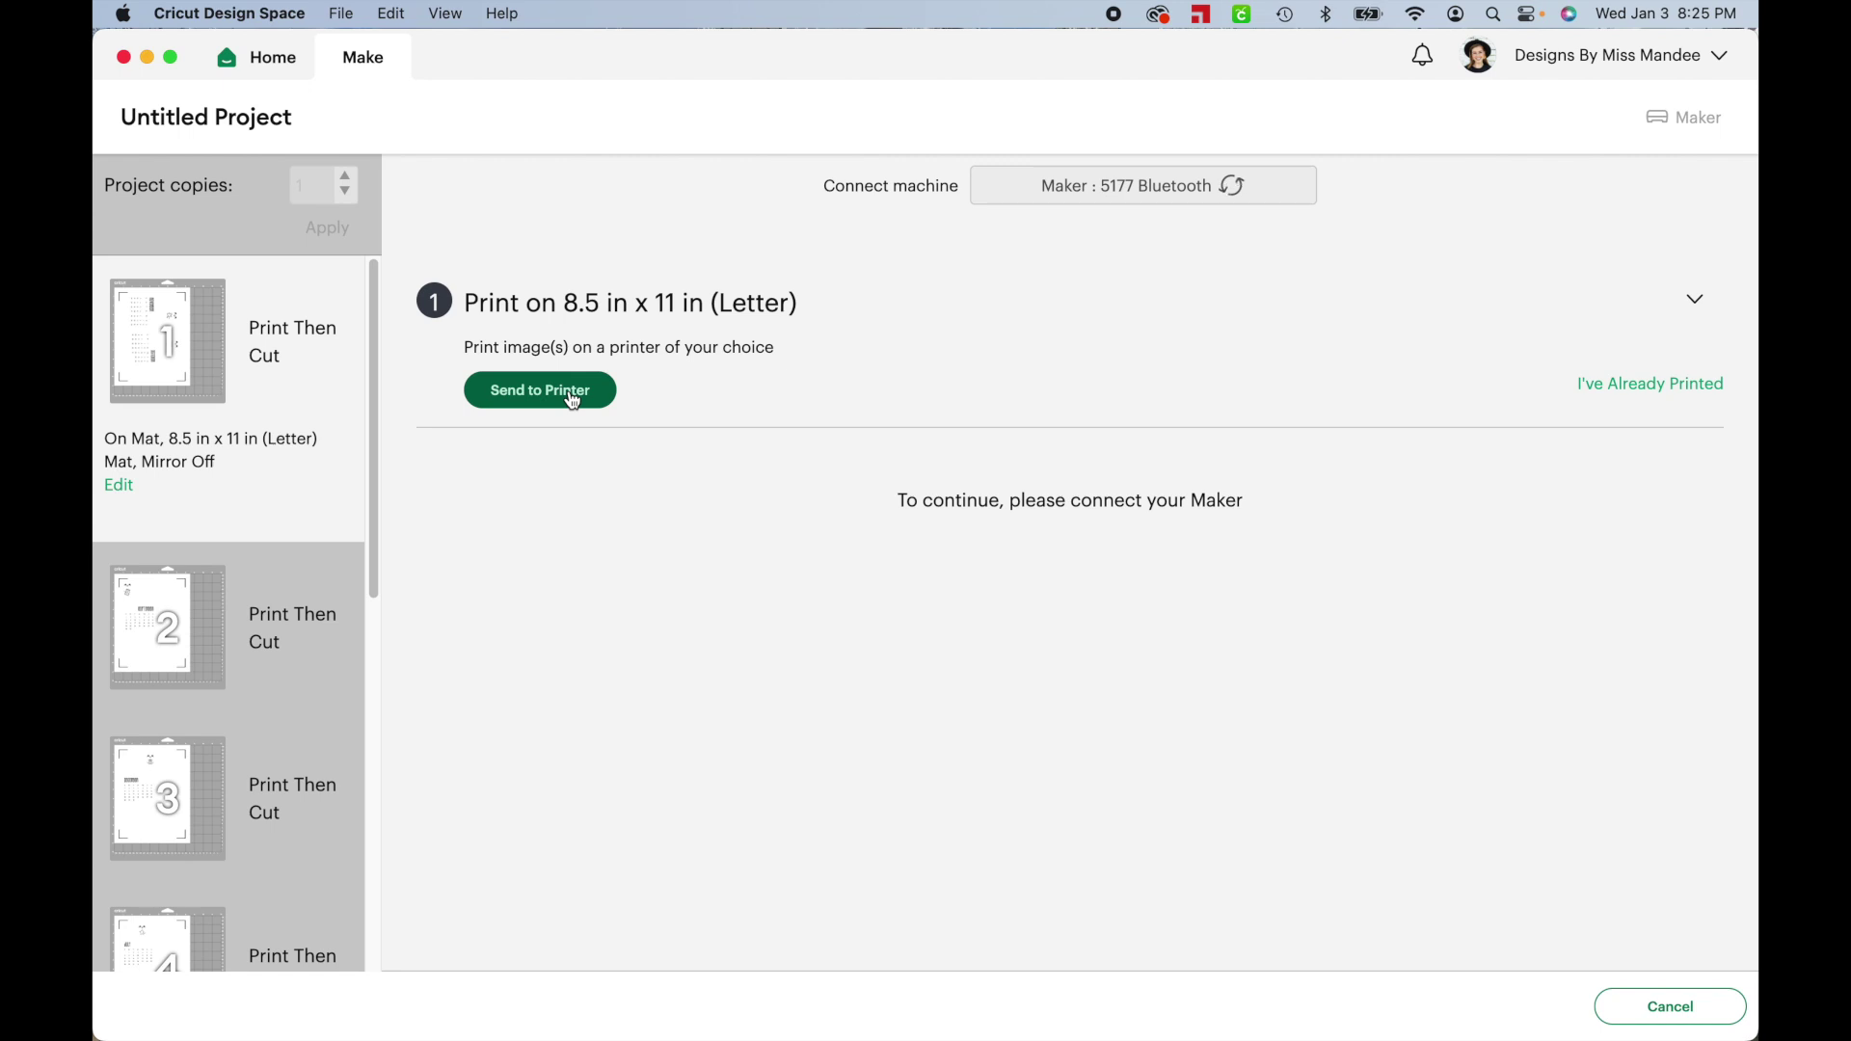
Set up printing for mat 1 with Add Bleed off, then start a new blank project
left_click(573, 397)
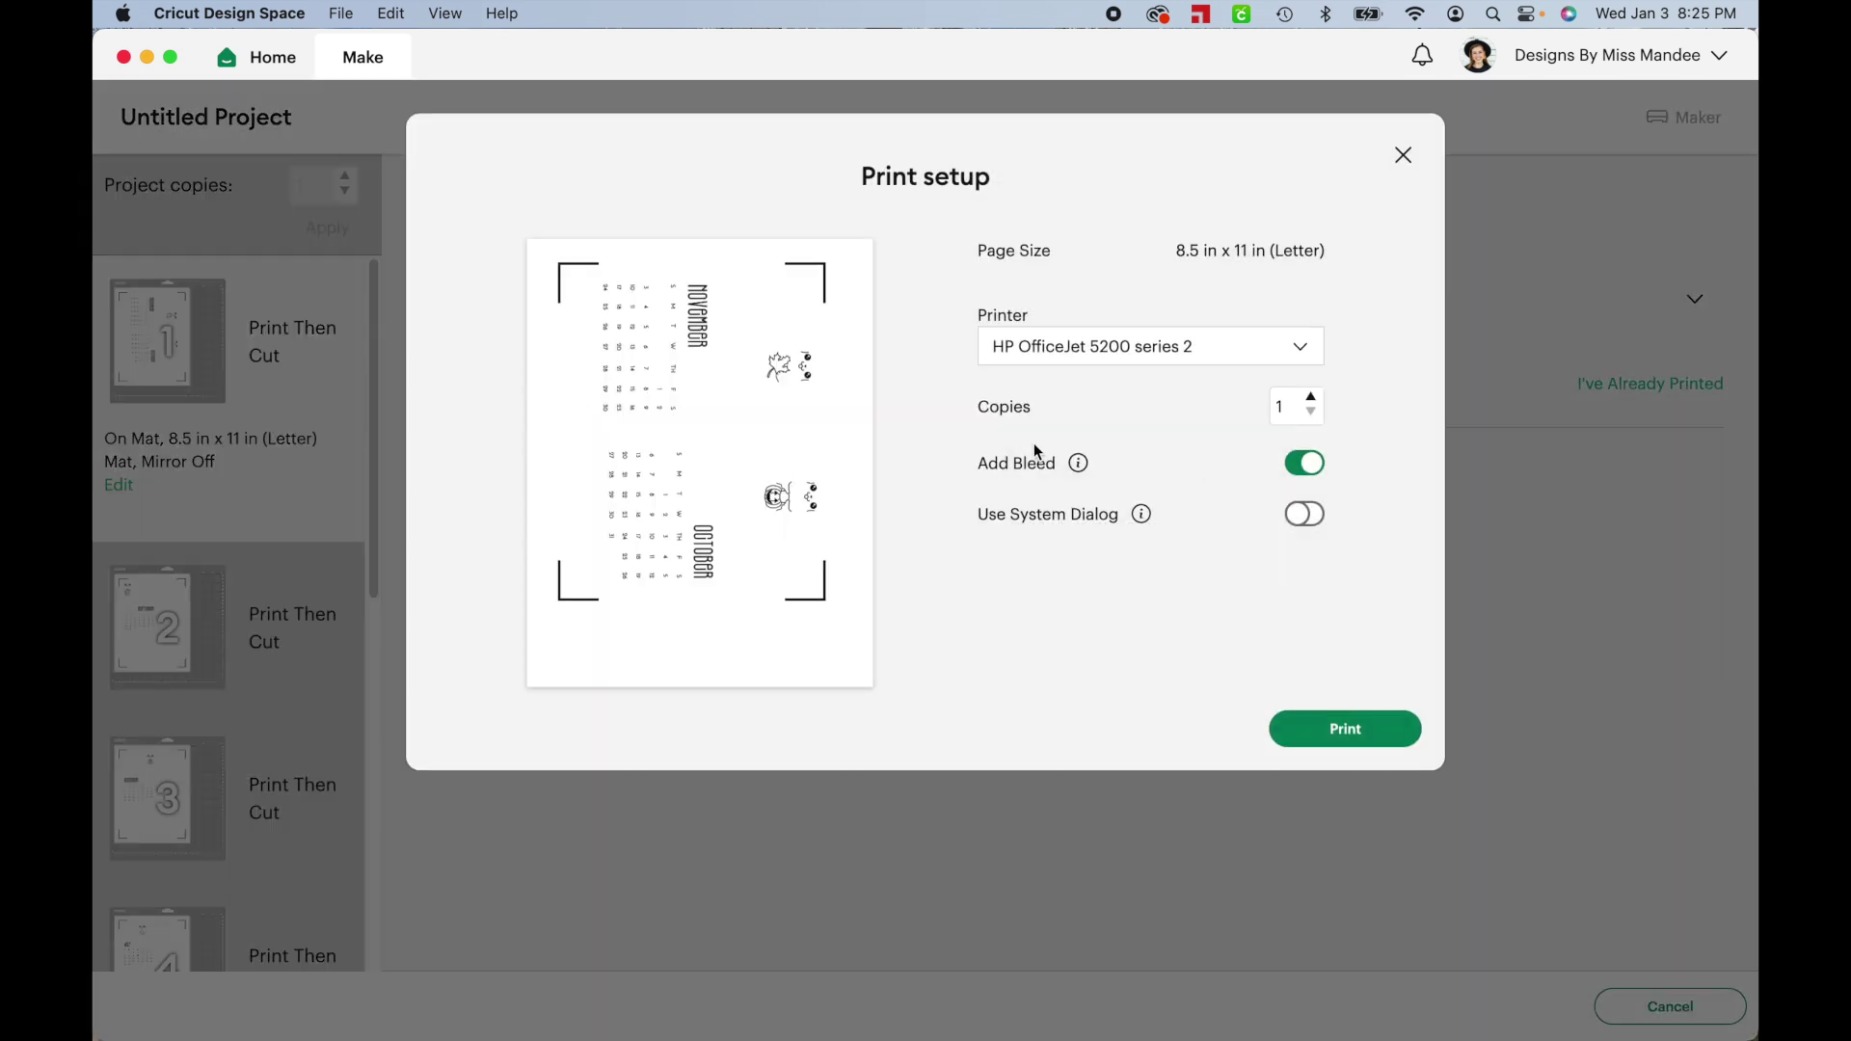
left_click(1308, 470)
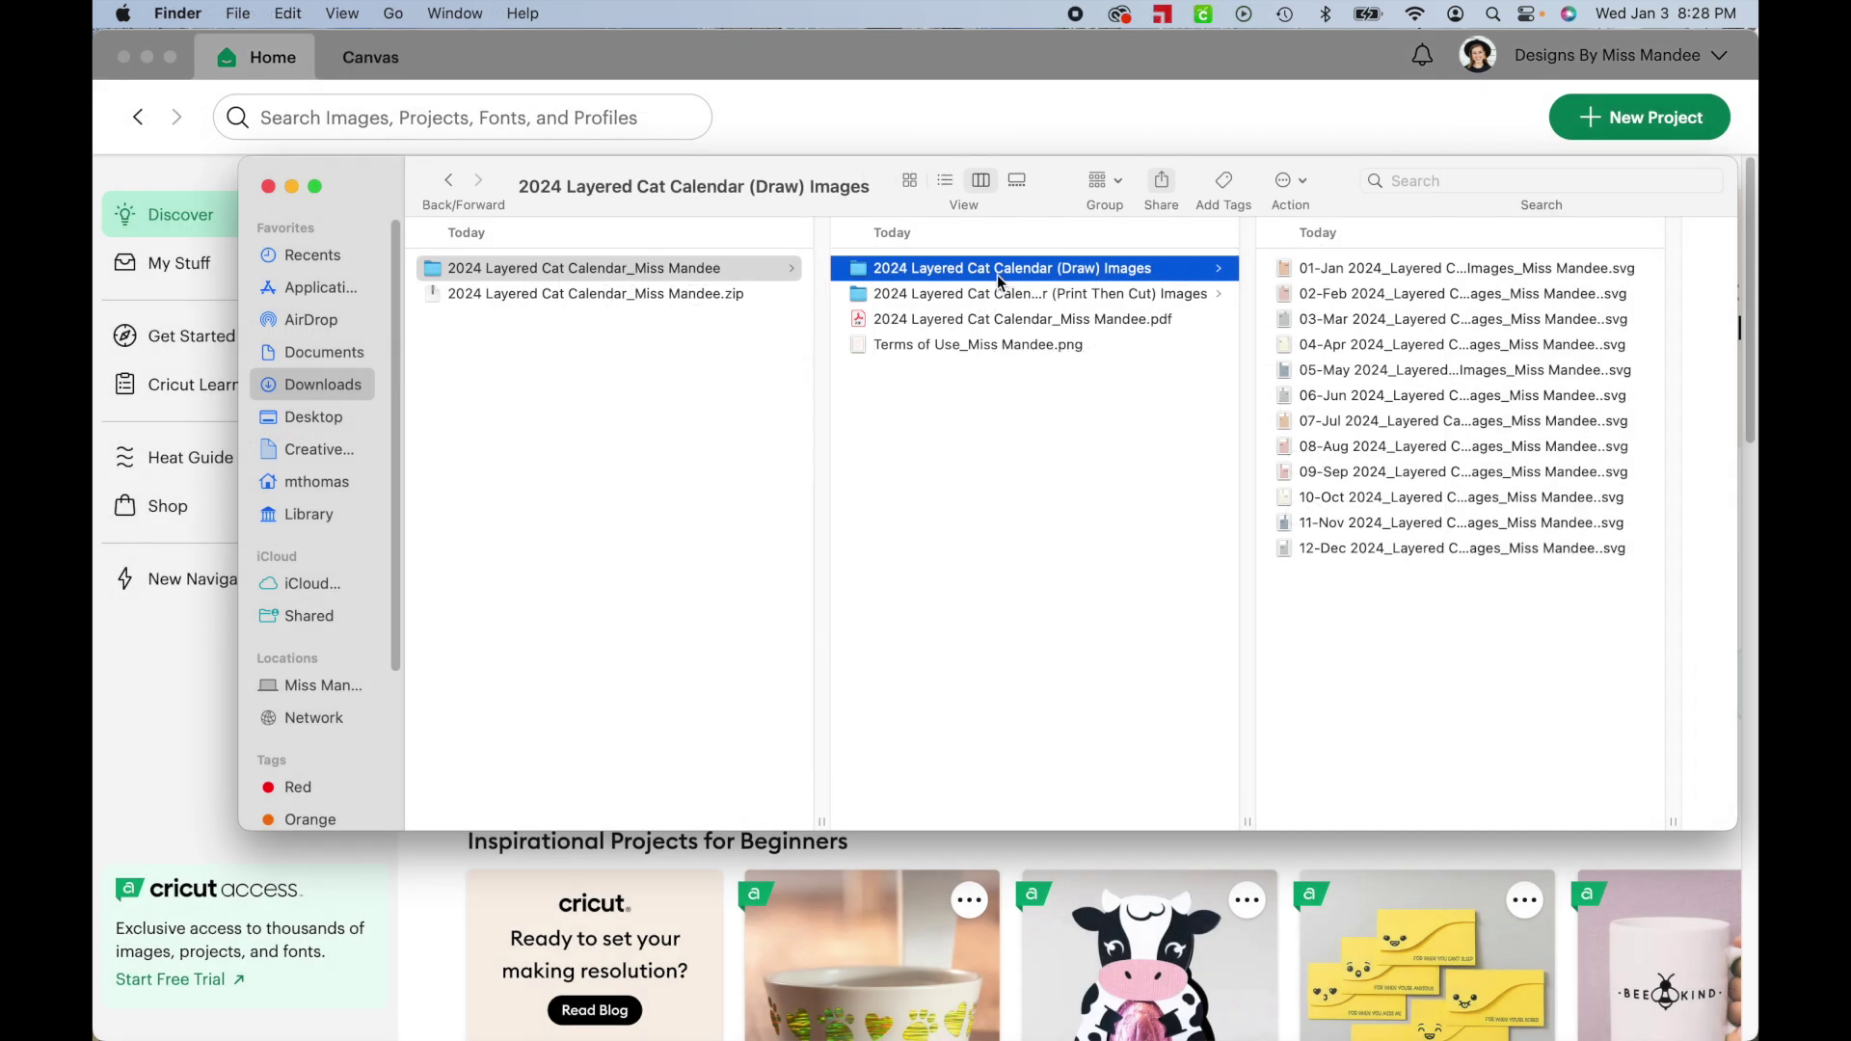
double_click(817, 189)
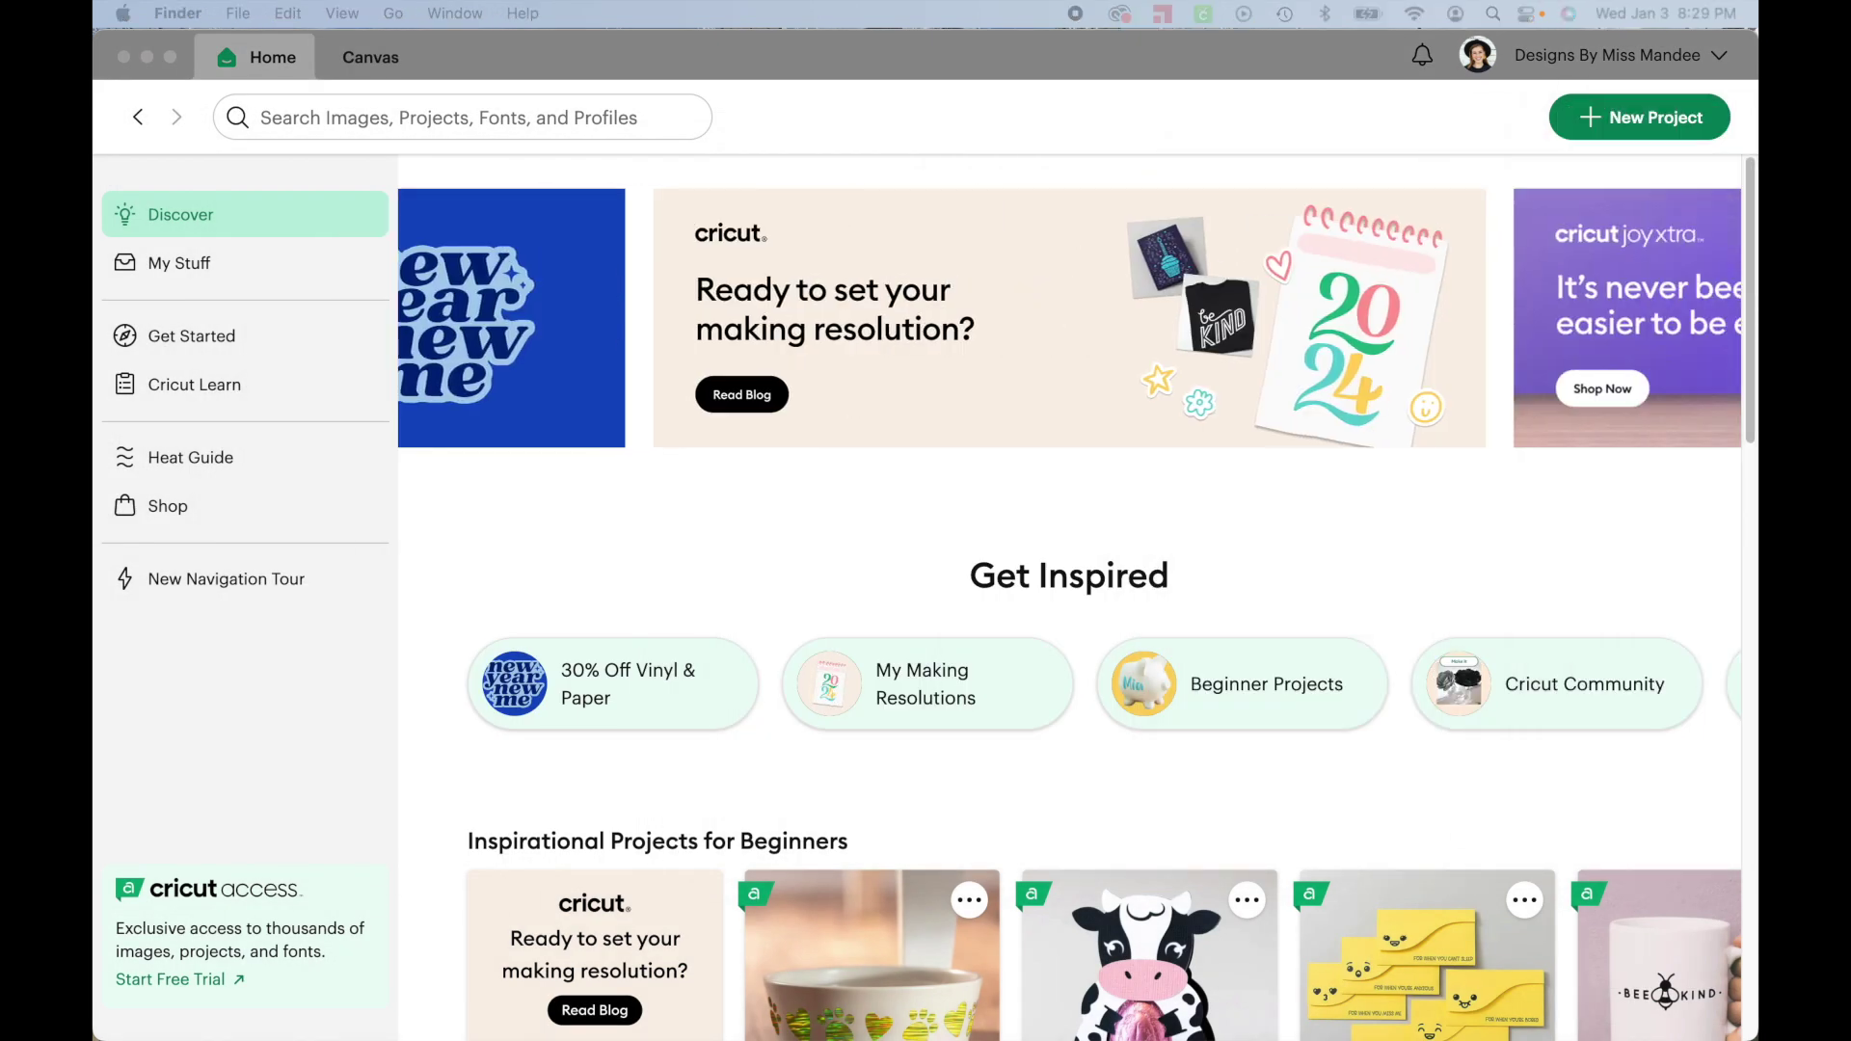
left_click(1605, 127)
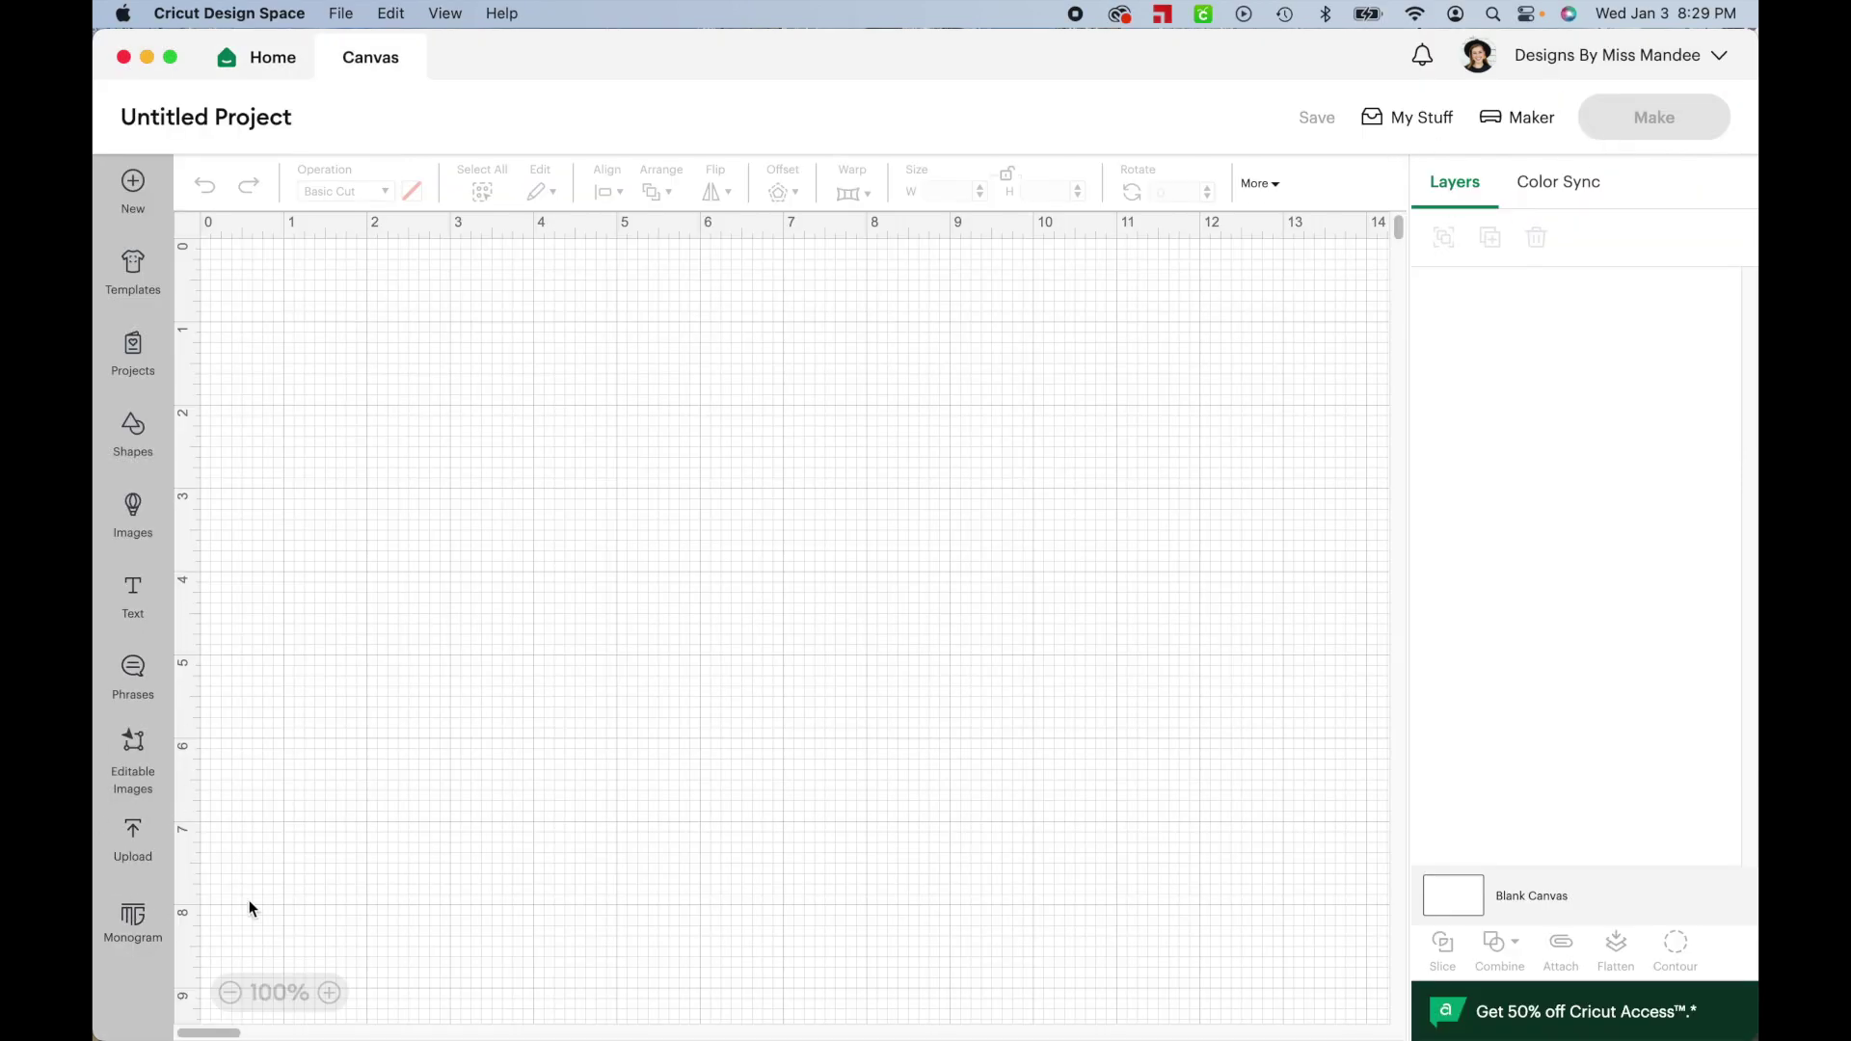
Upload the January calendar SVG and add it to the canvas as a 3.5 x 4.713 in group
left_click(136, 857)
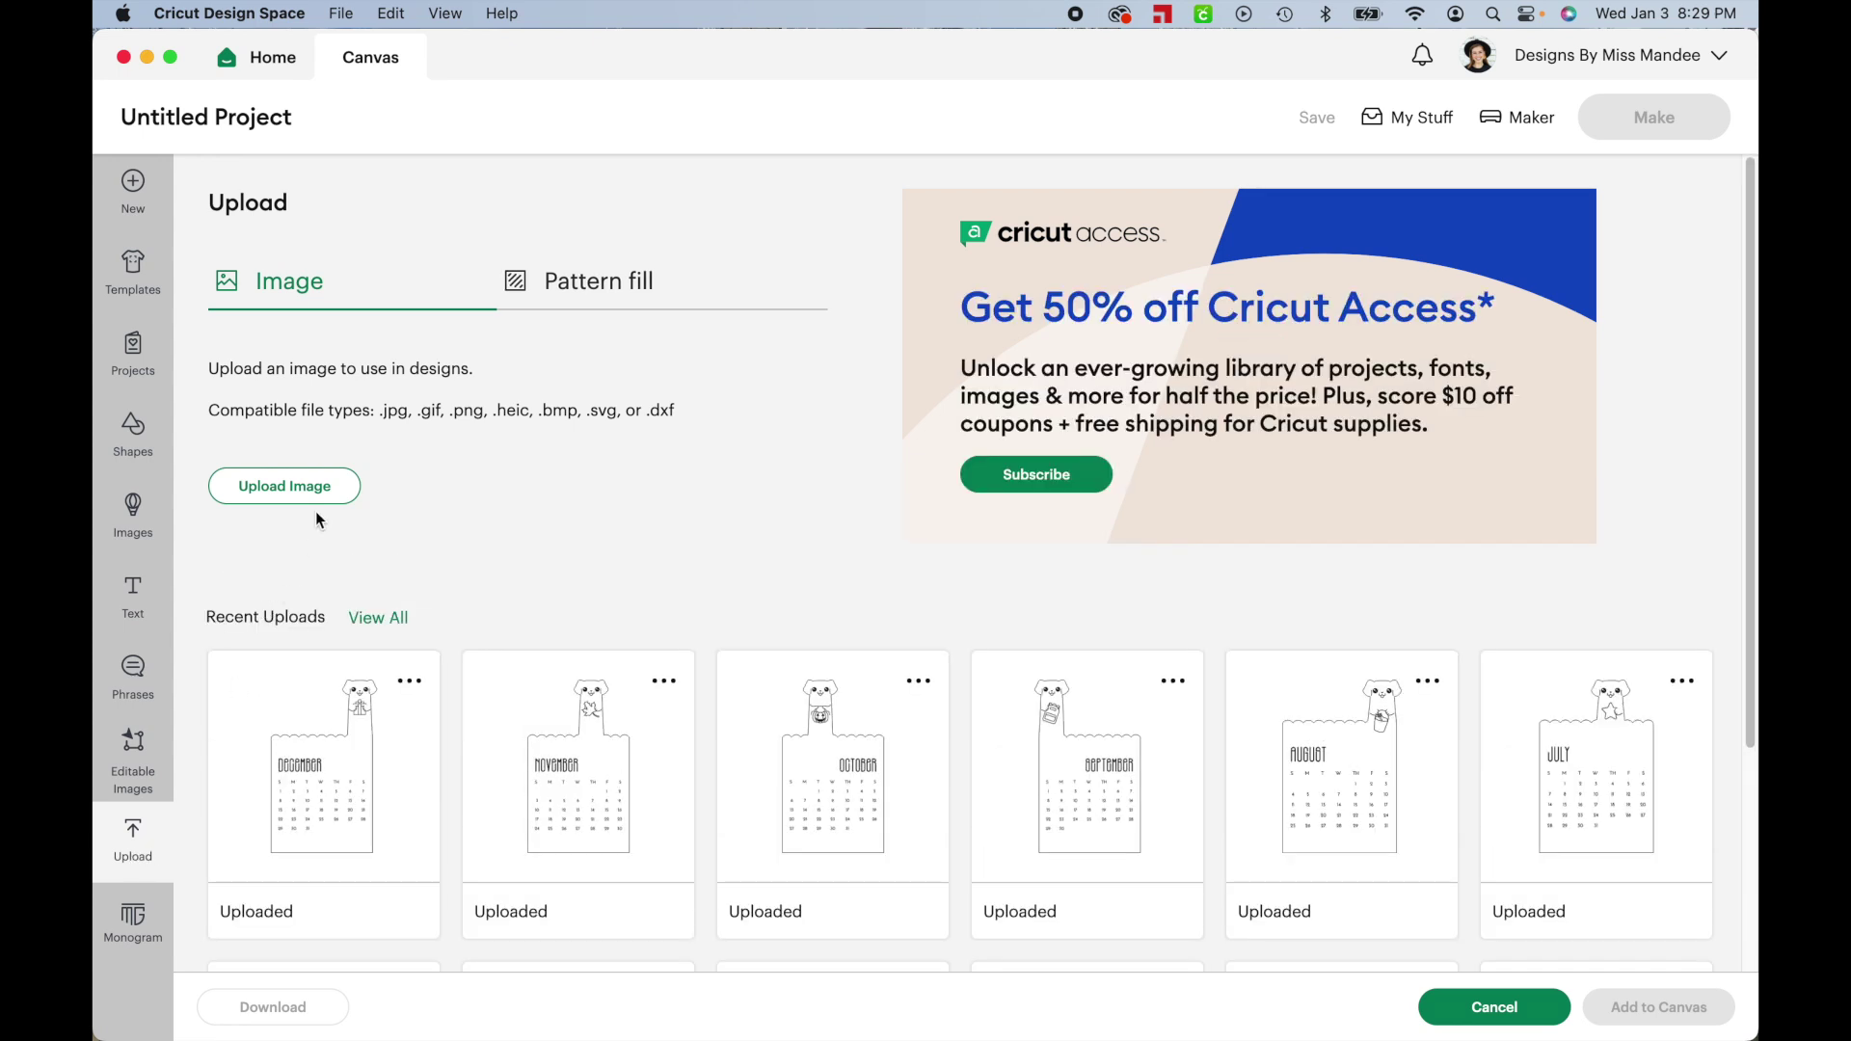
left_click(316, 498)
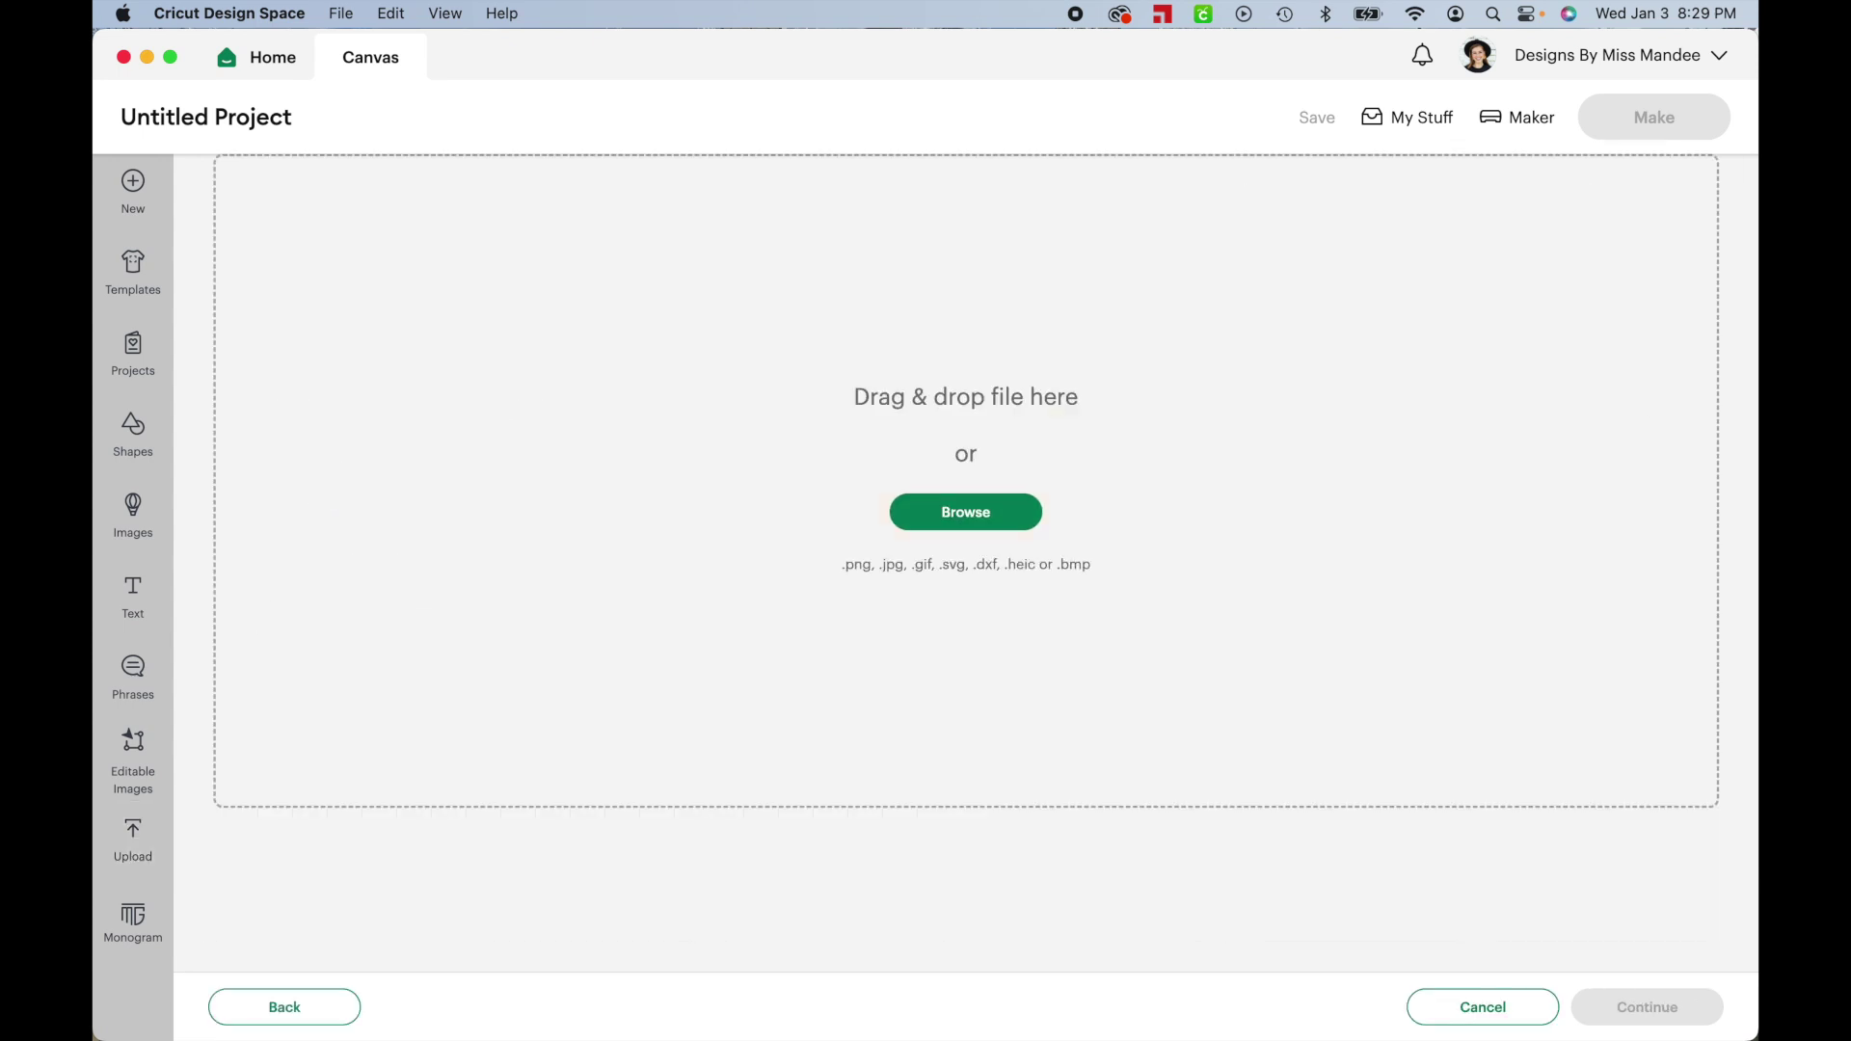
left_click_drag(1350, 328, 864, 425)
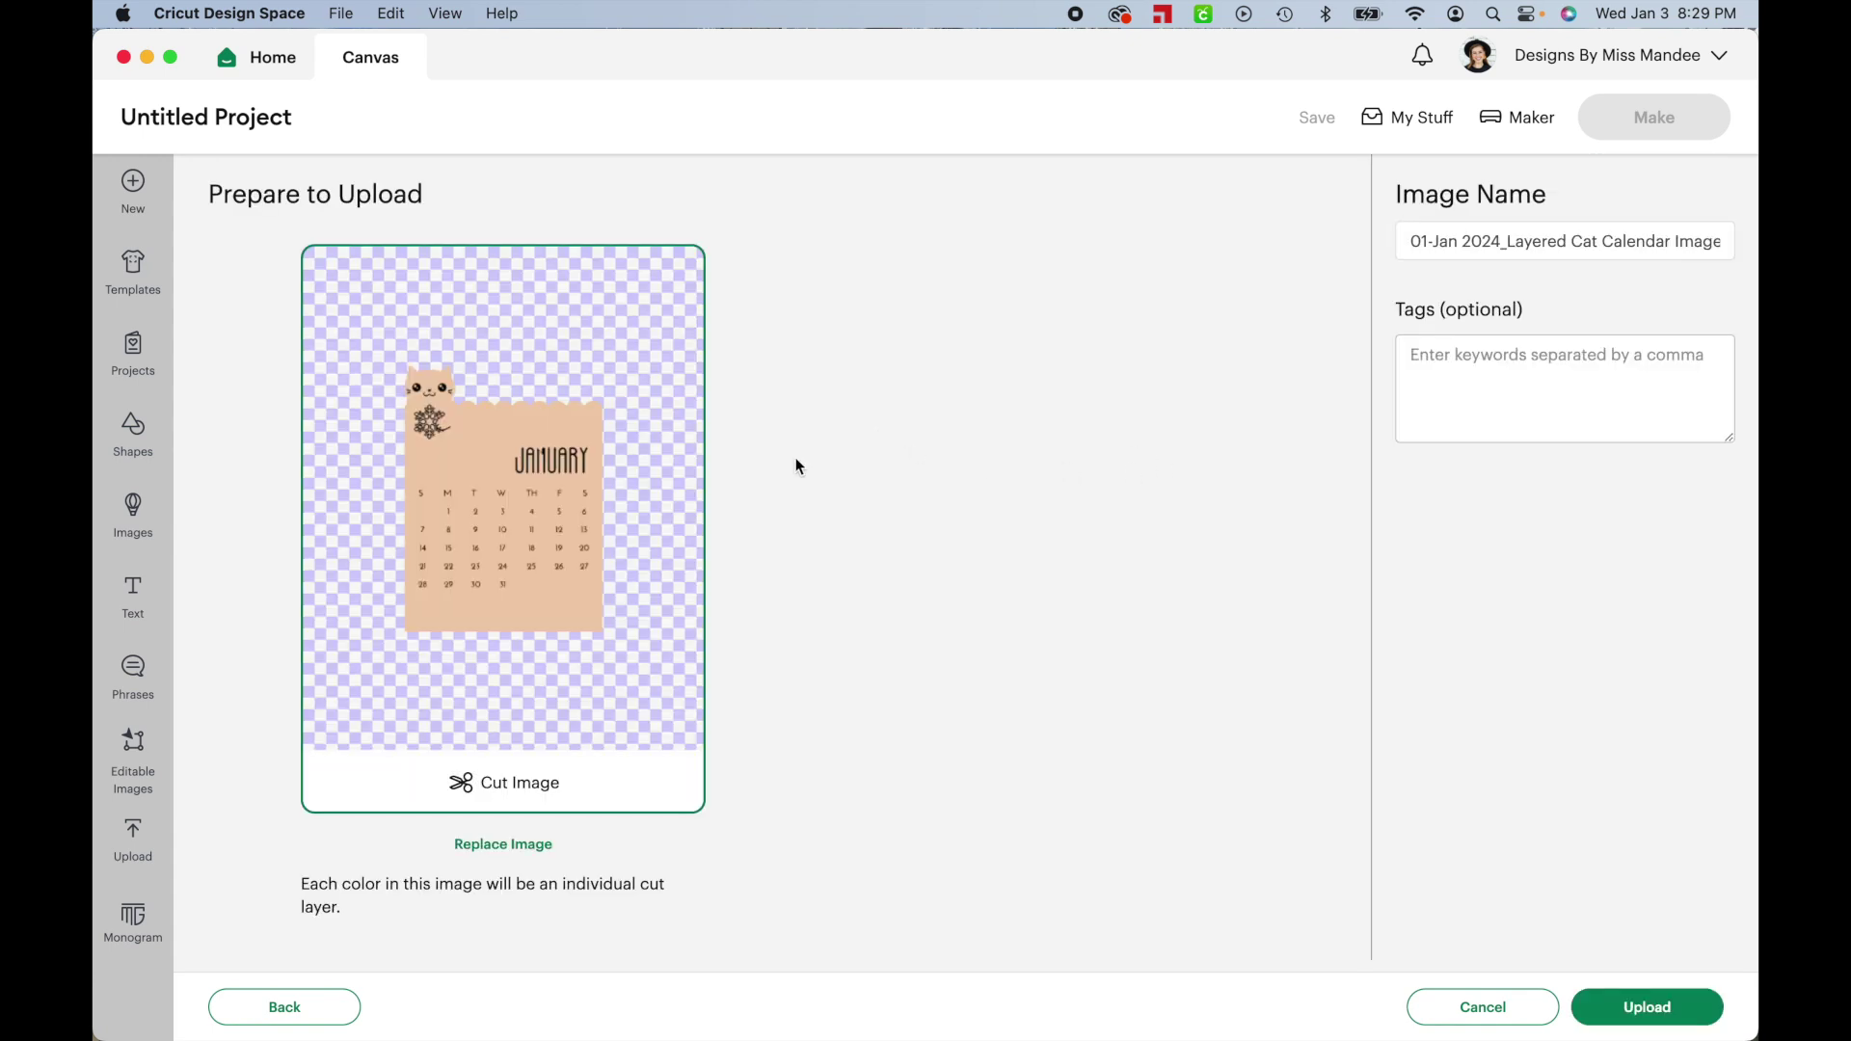
left_click(1641, 1012)
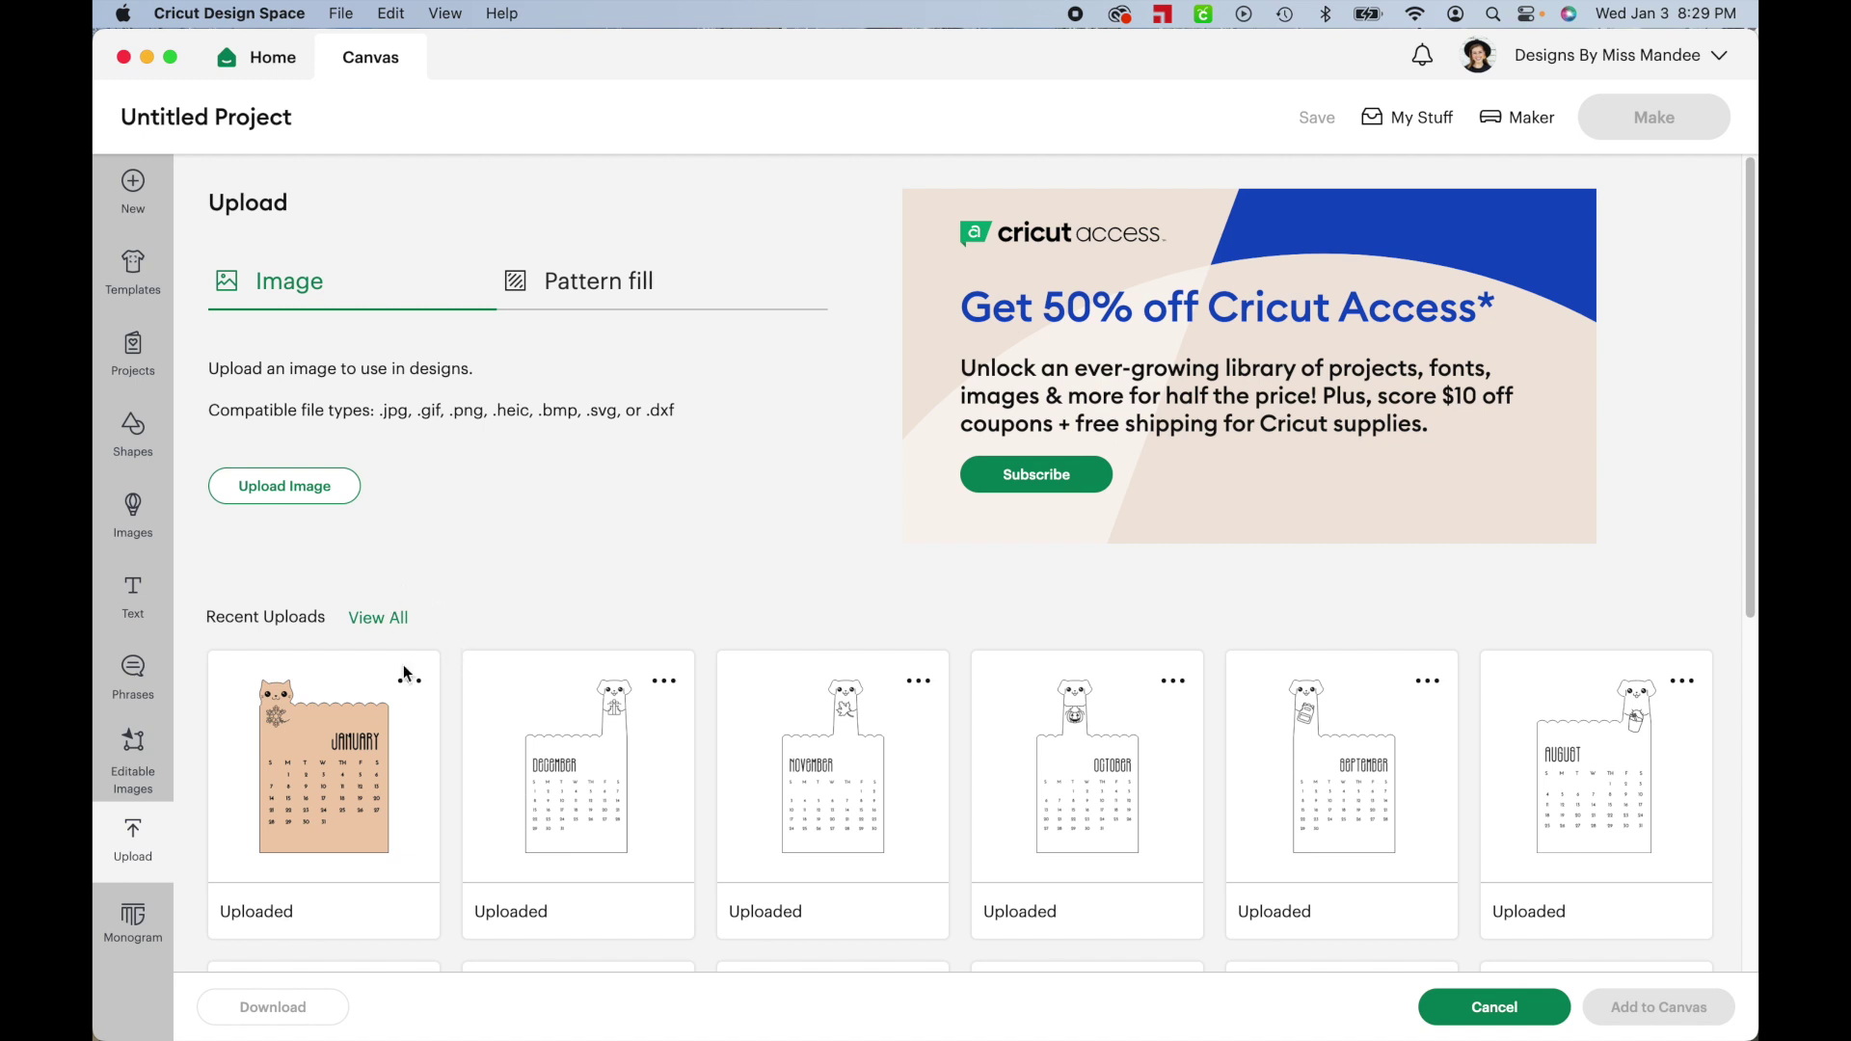
left_click(349, 687)
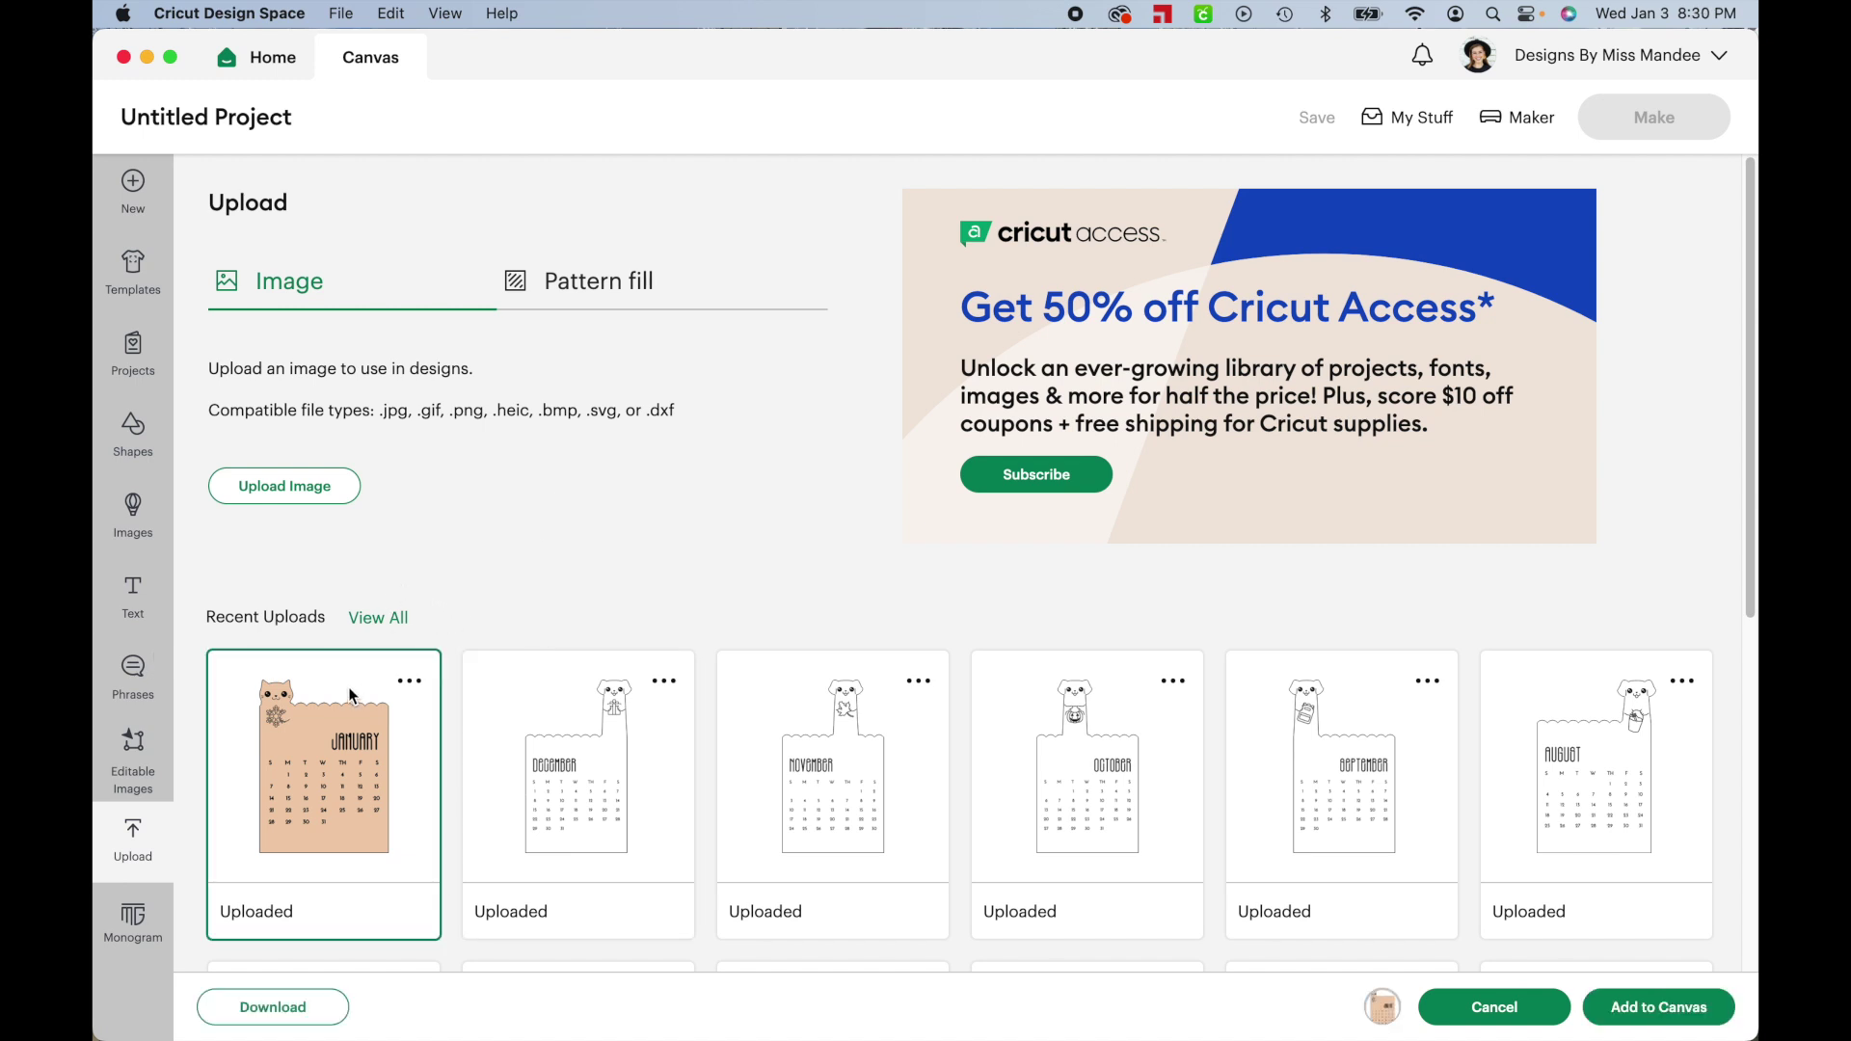
left_click(1610, 1013)
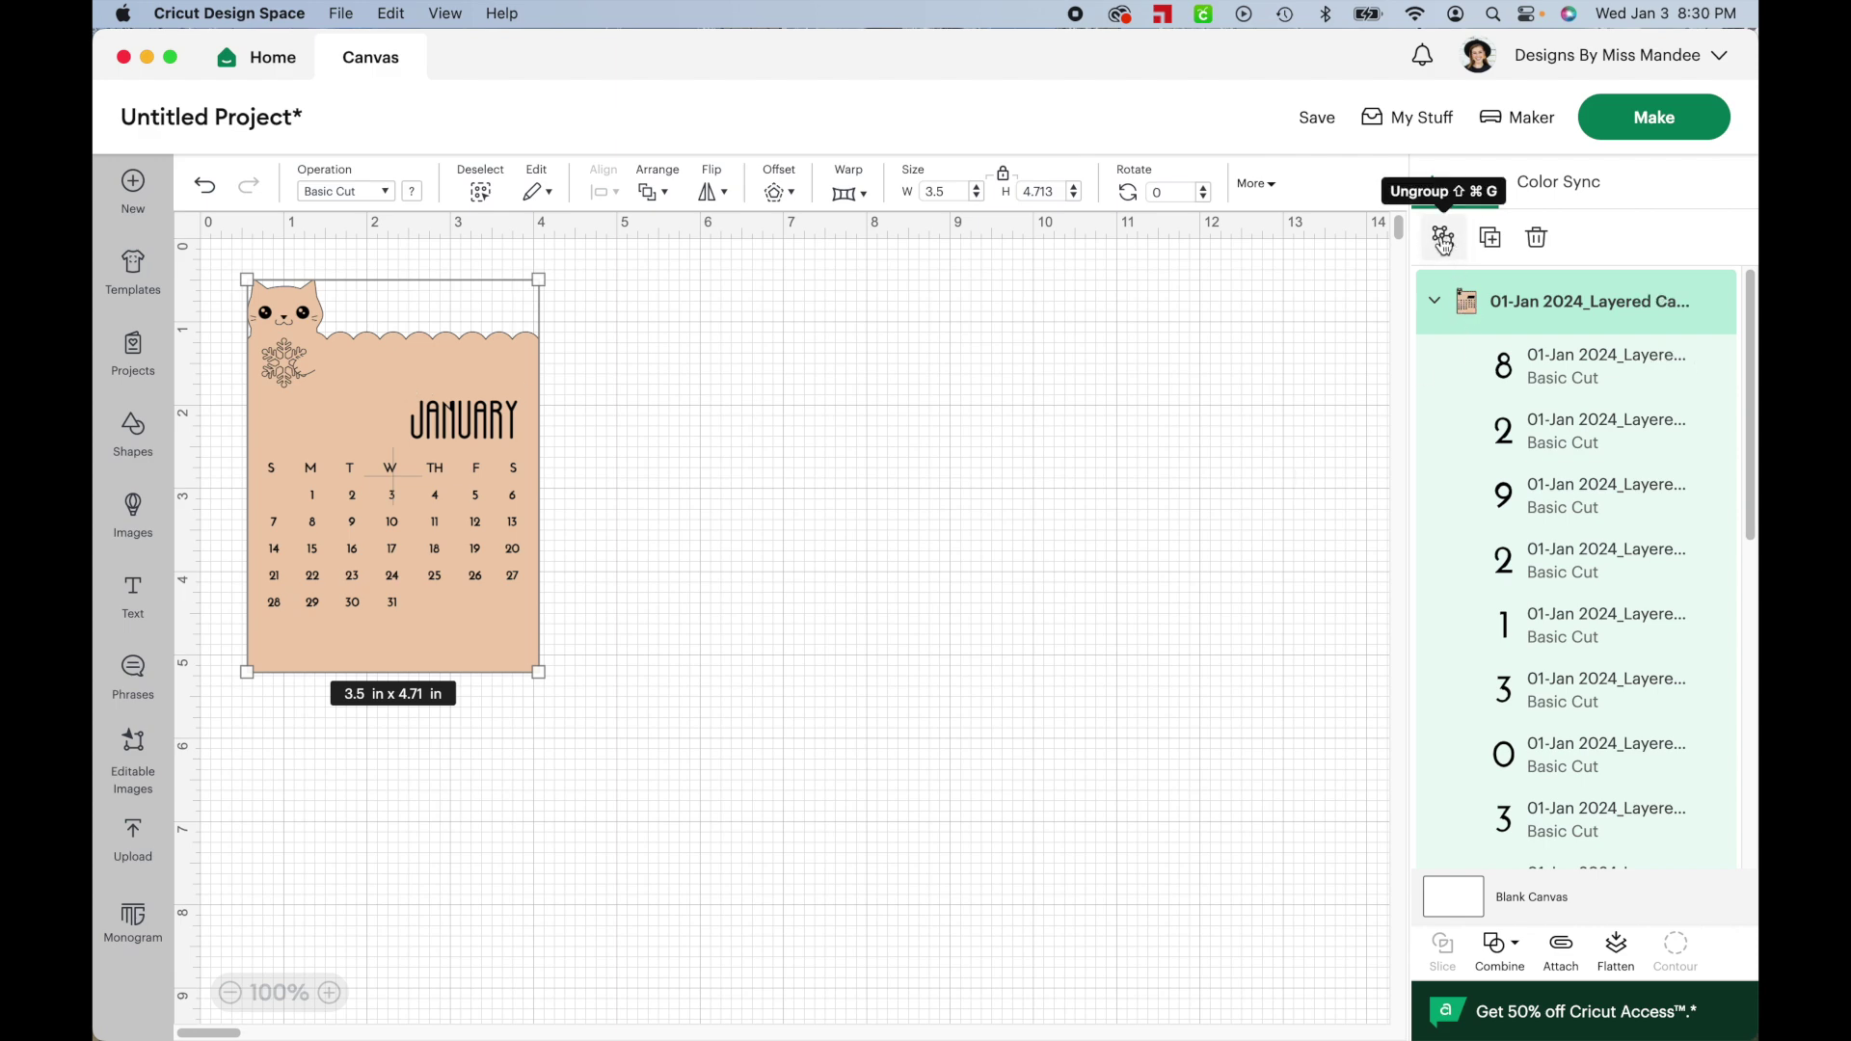
Ungroup the January calendar and pick its black lettering and numbers layer for a new operation
left_click(1443, 242)
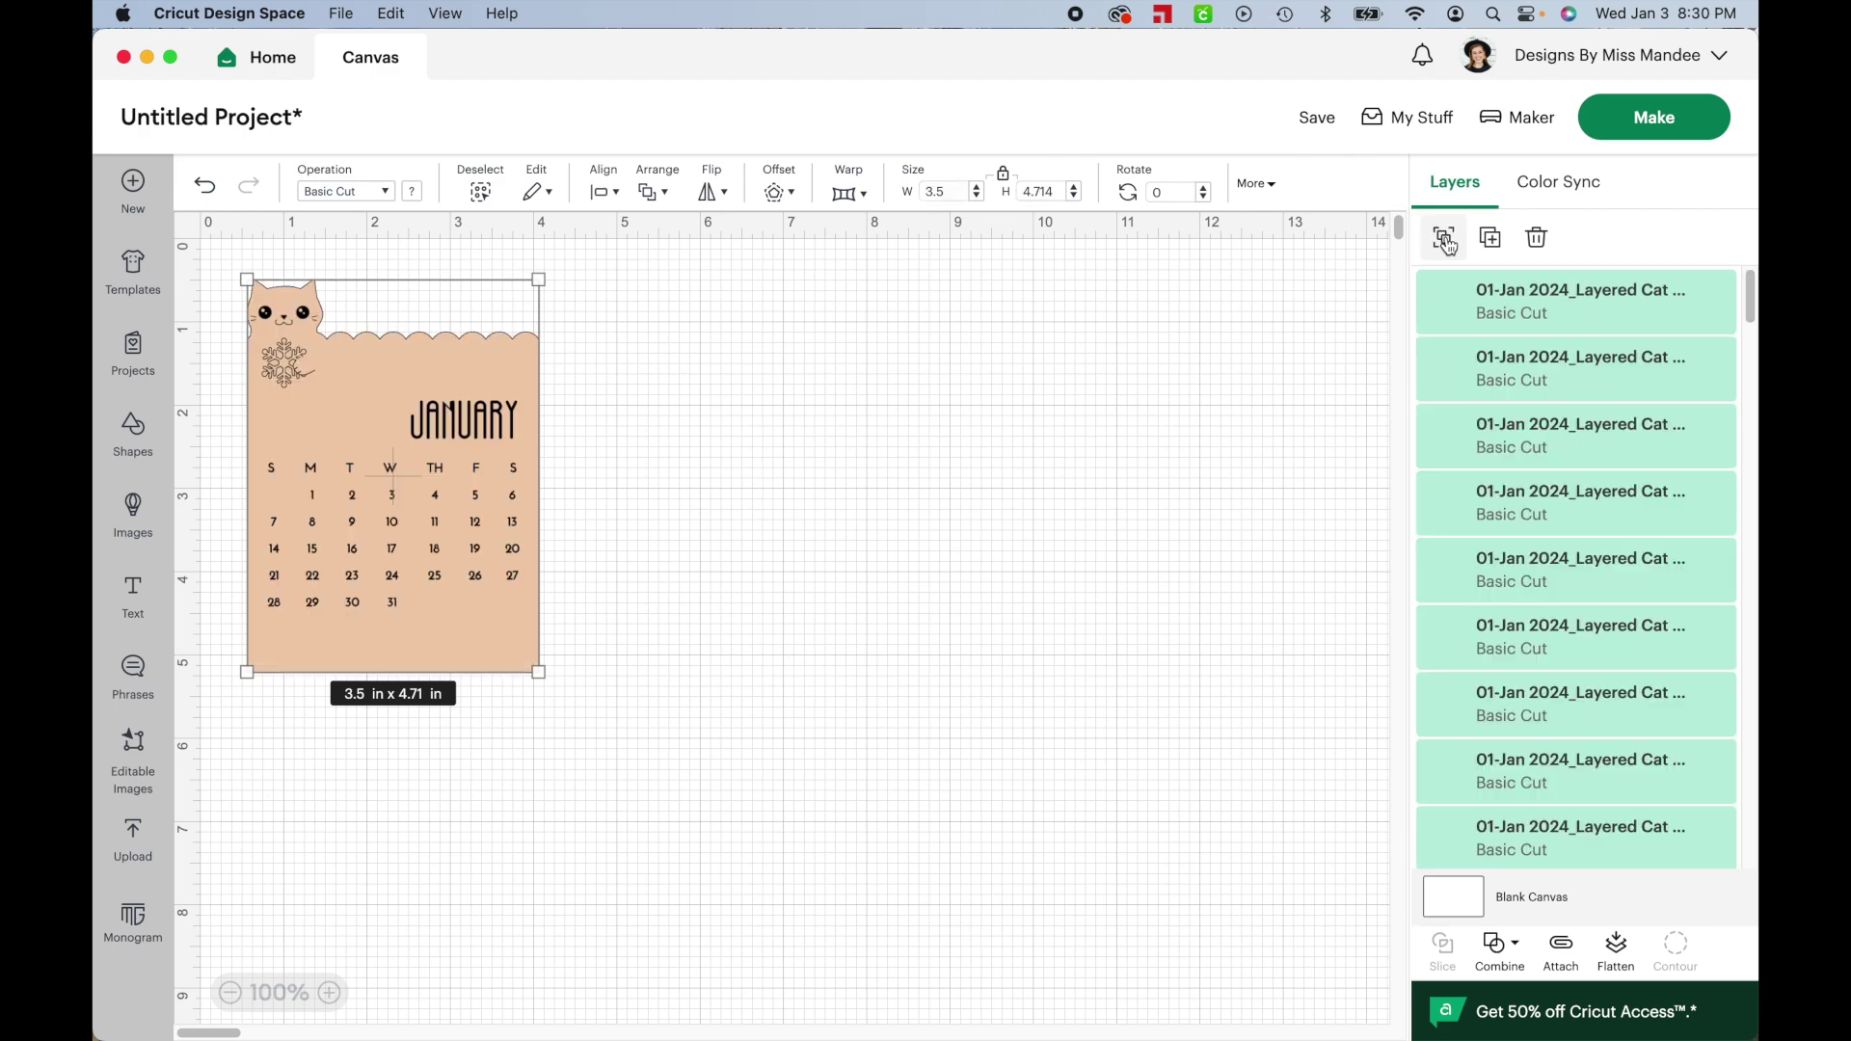
scroll(1555, 489, "down", 5)
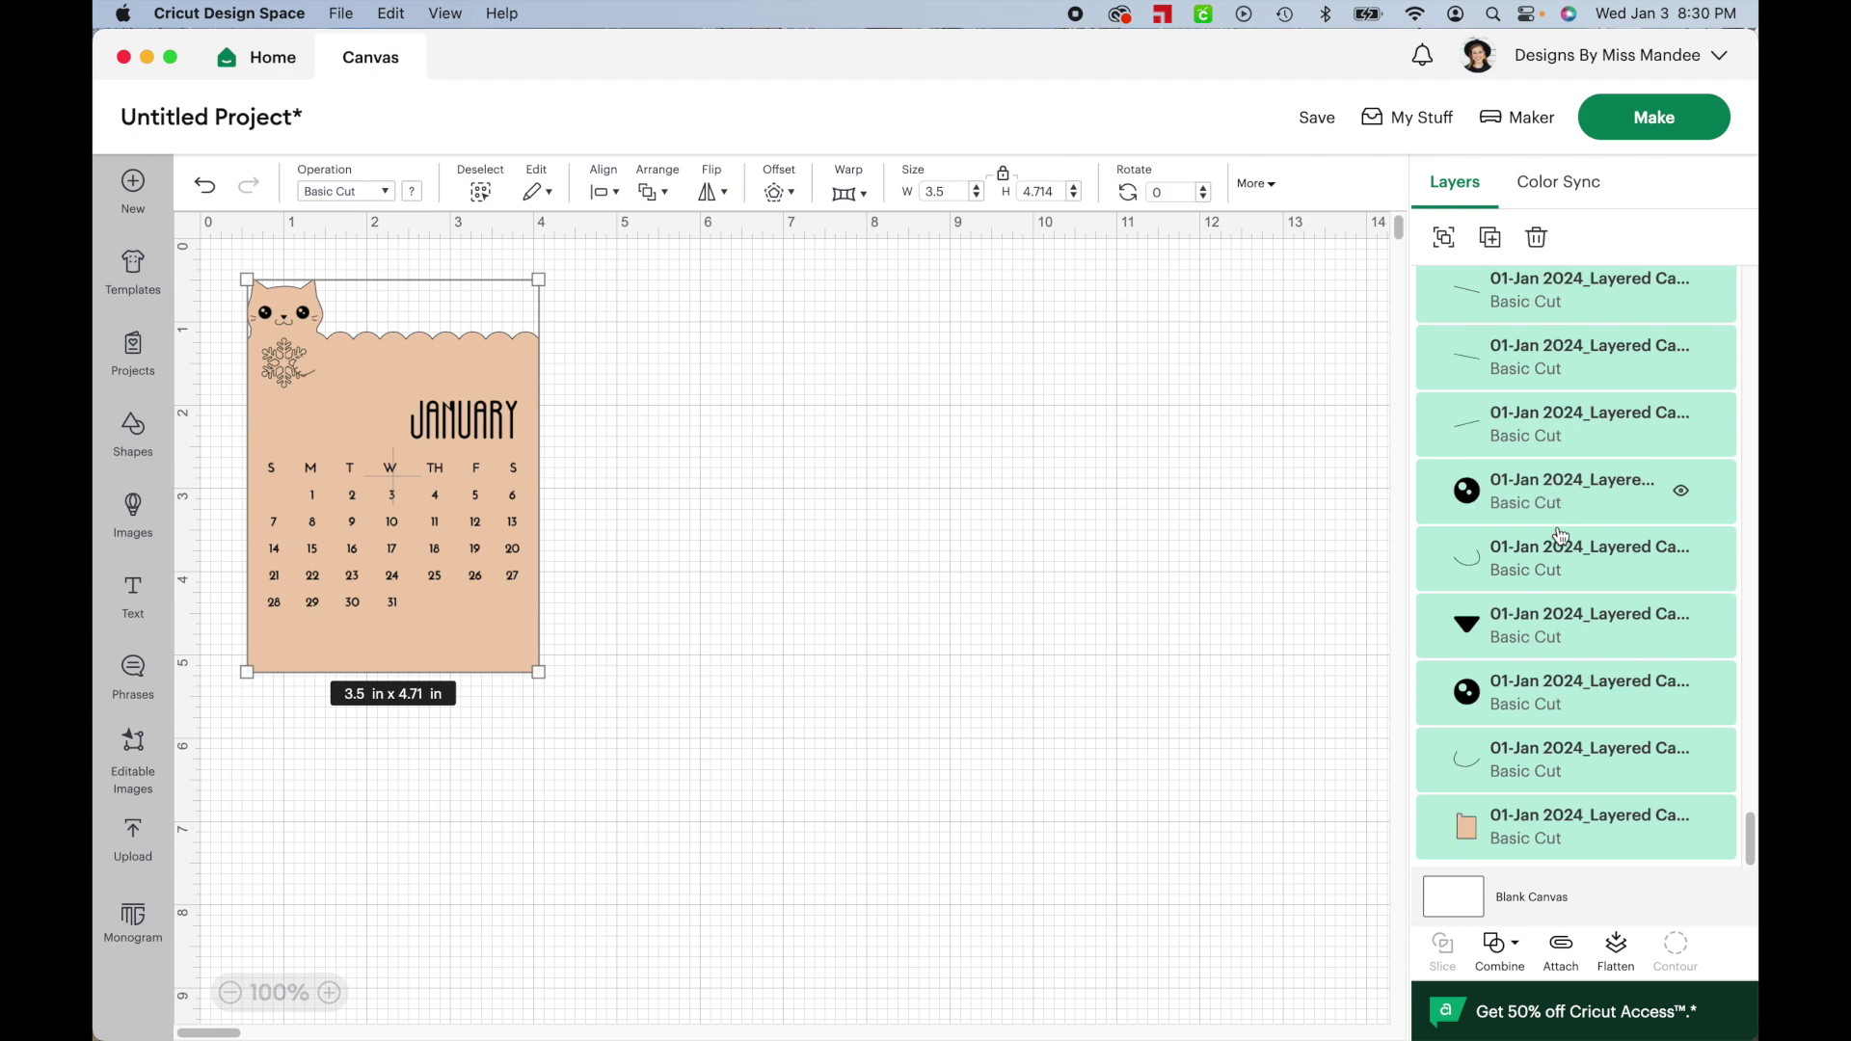
left_click(1549, 835)
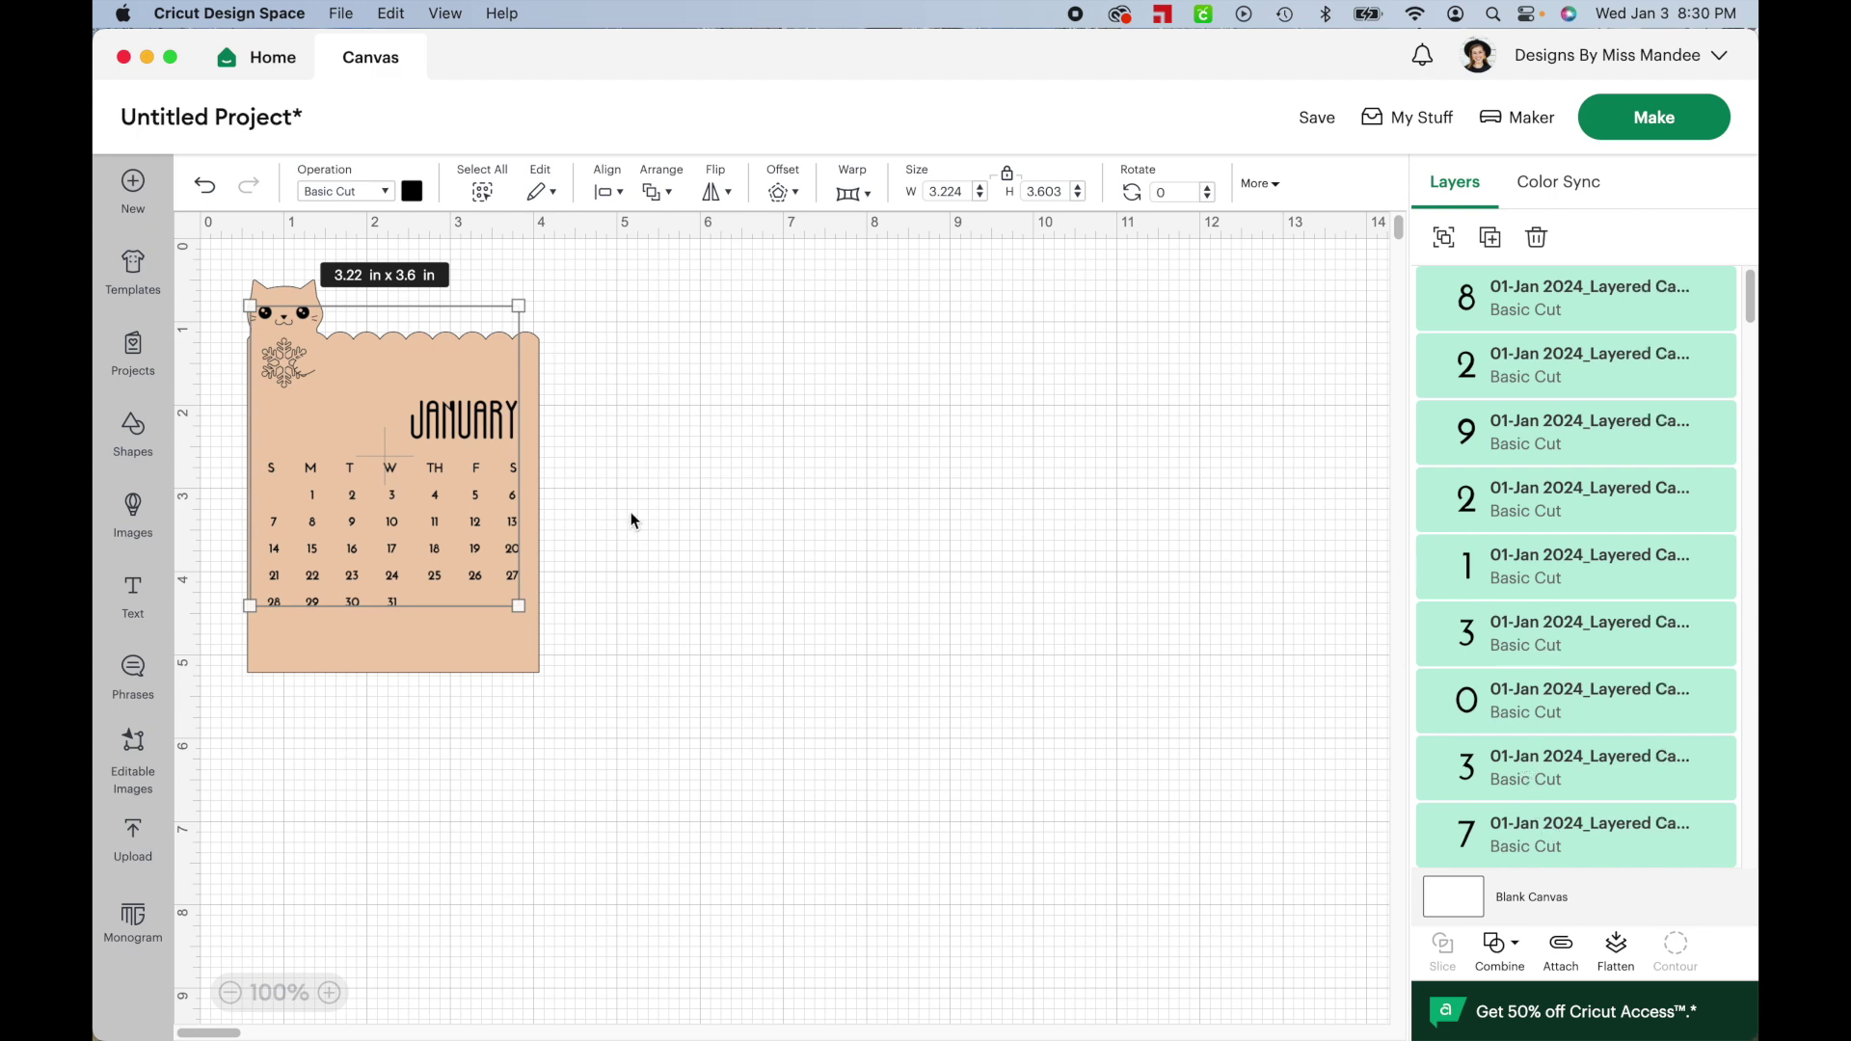
left_click(361, 193)
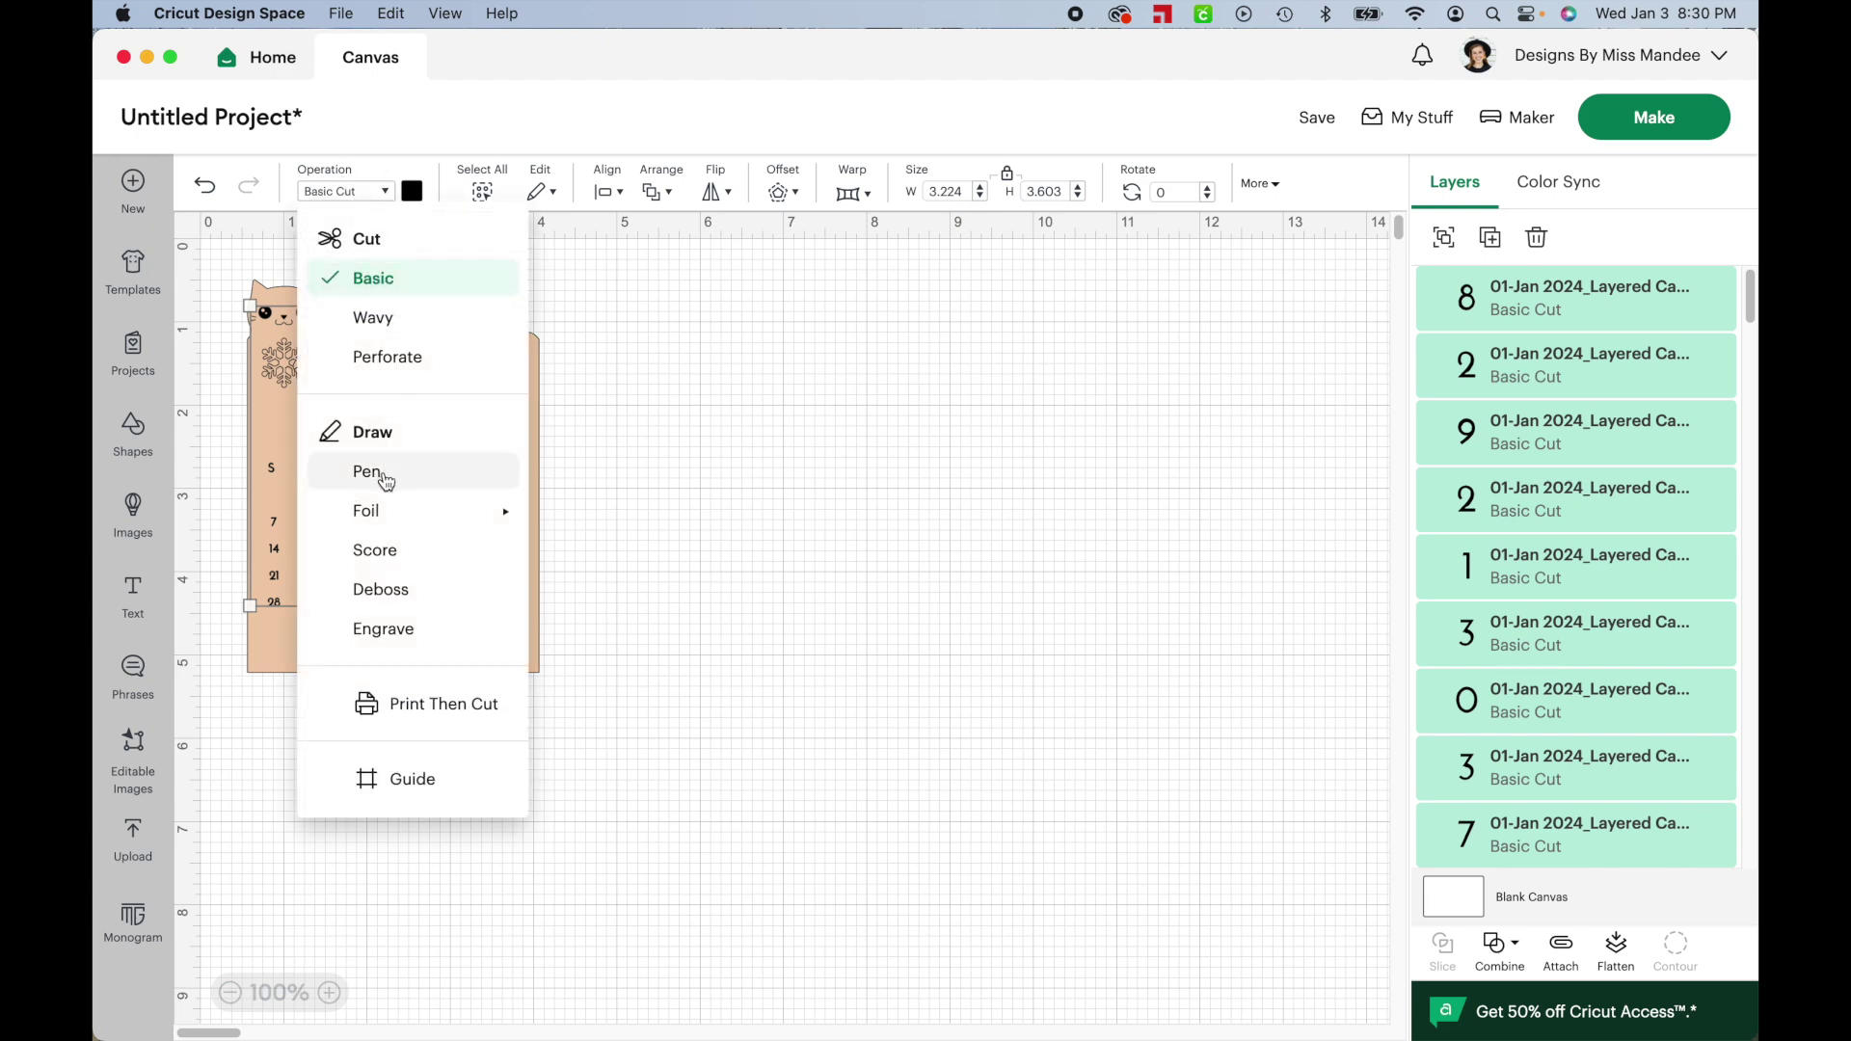
Set the black lettering to Draw > Pen and attach all calendar layers to the background
left_click(385, 480)
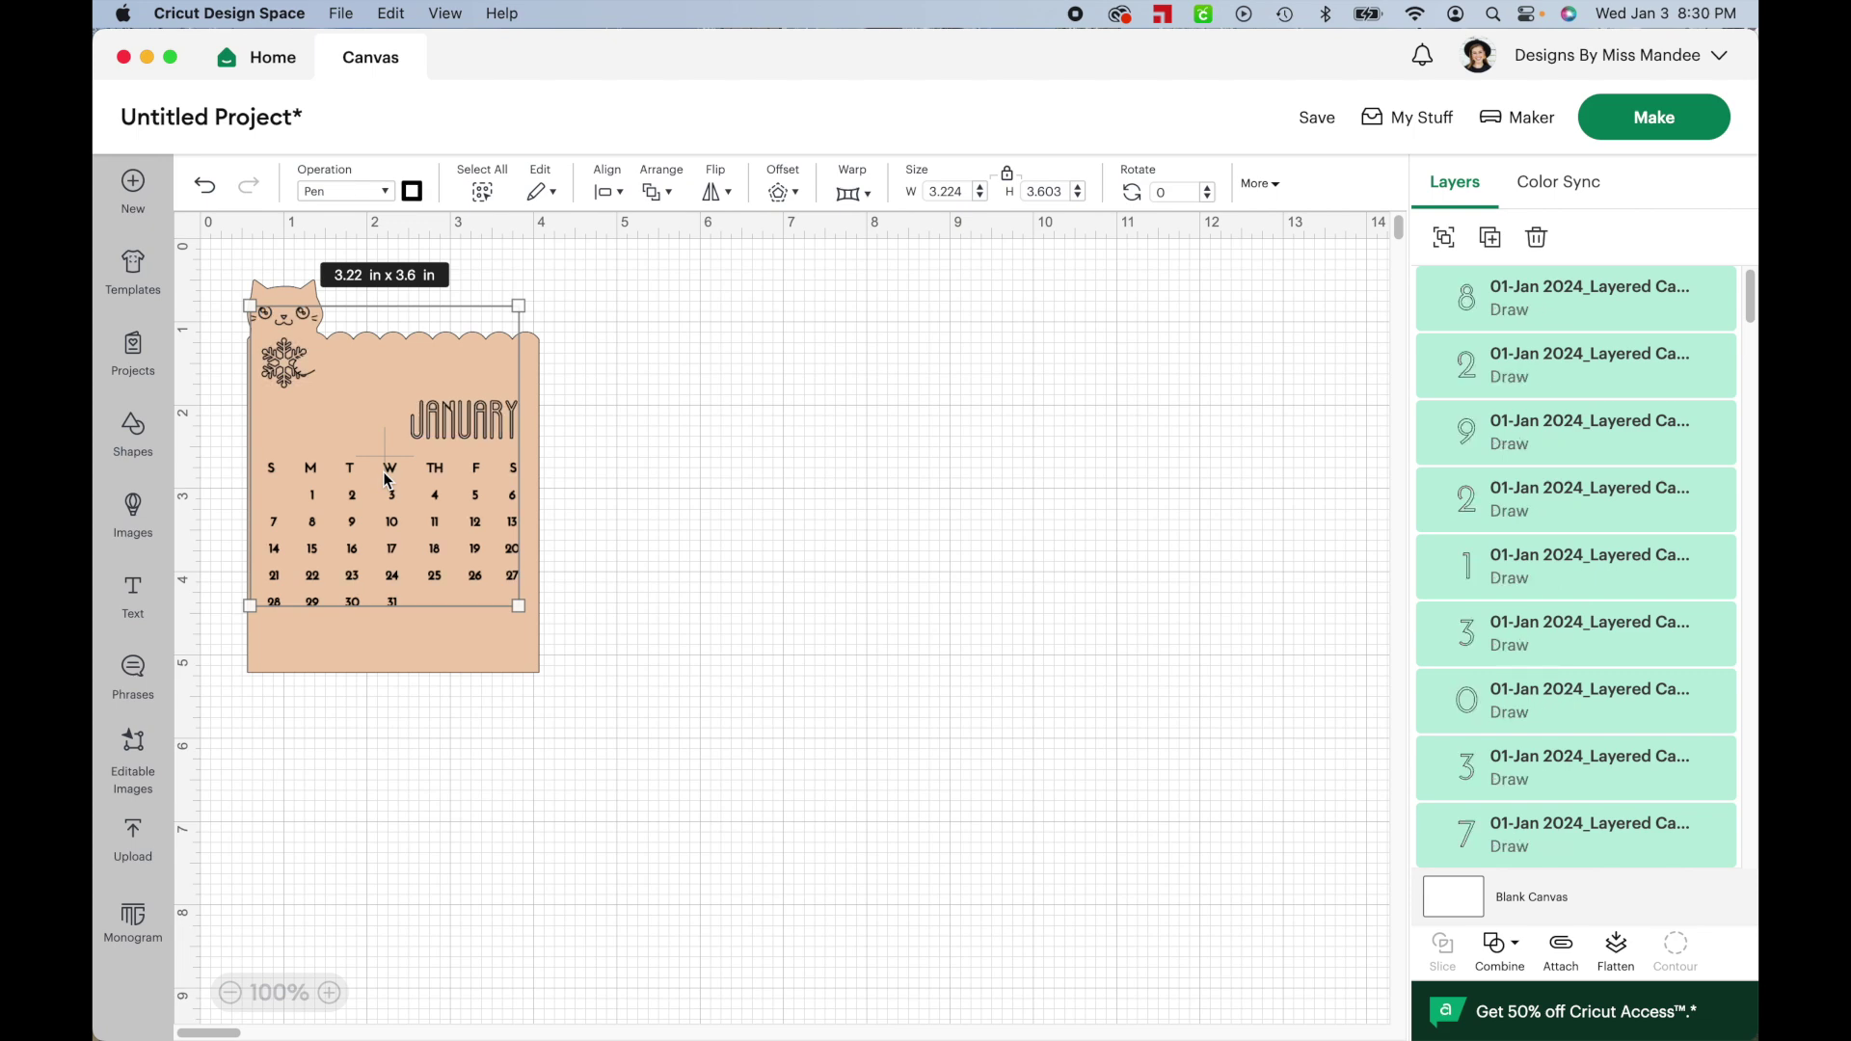
scroll(1572, 656, "down", 5)
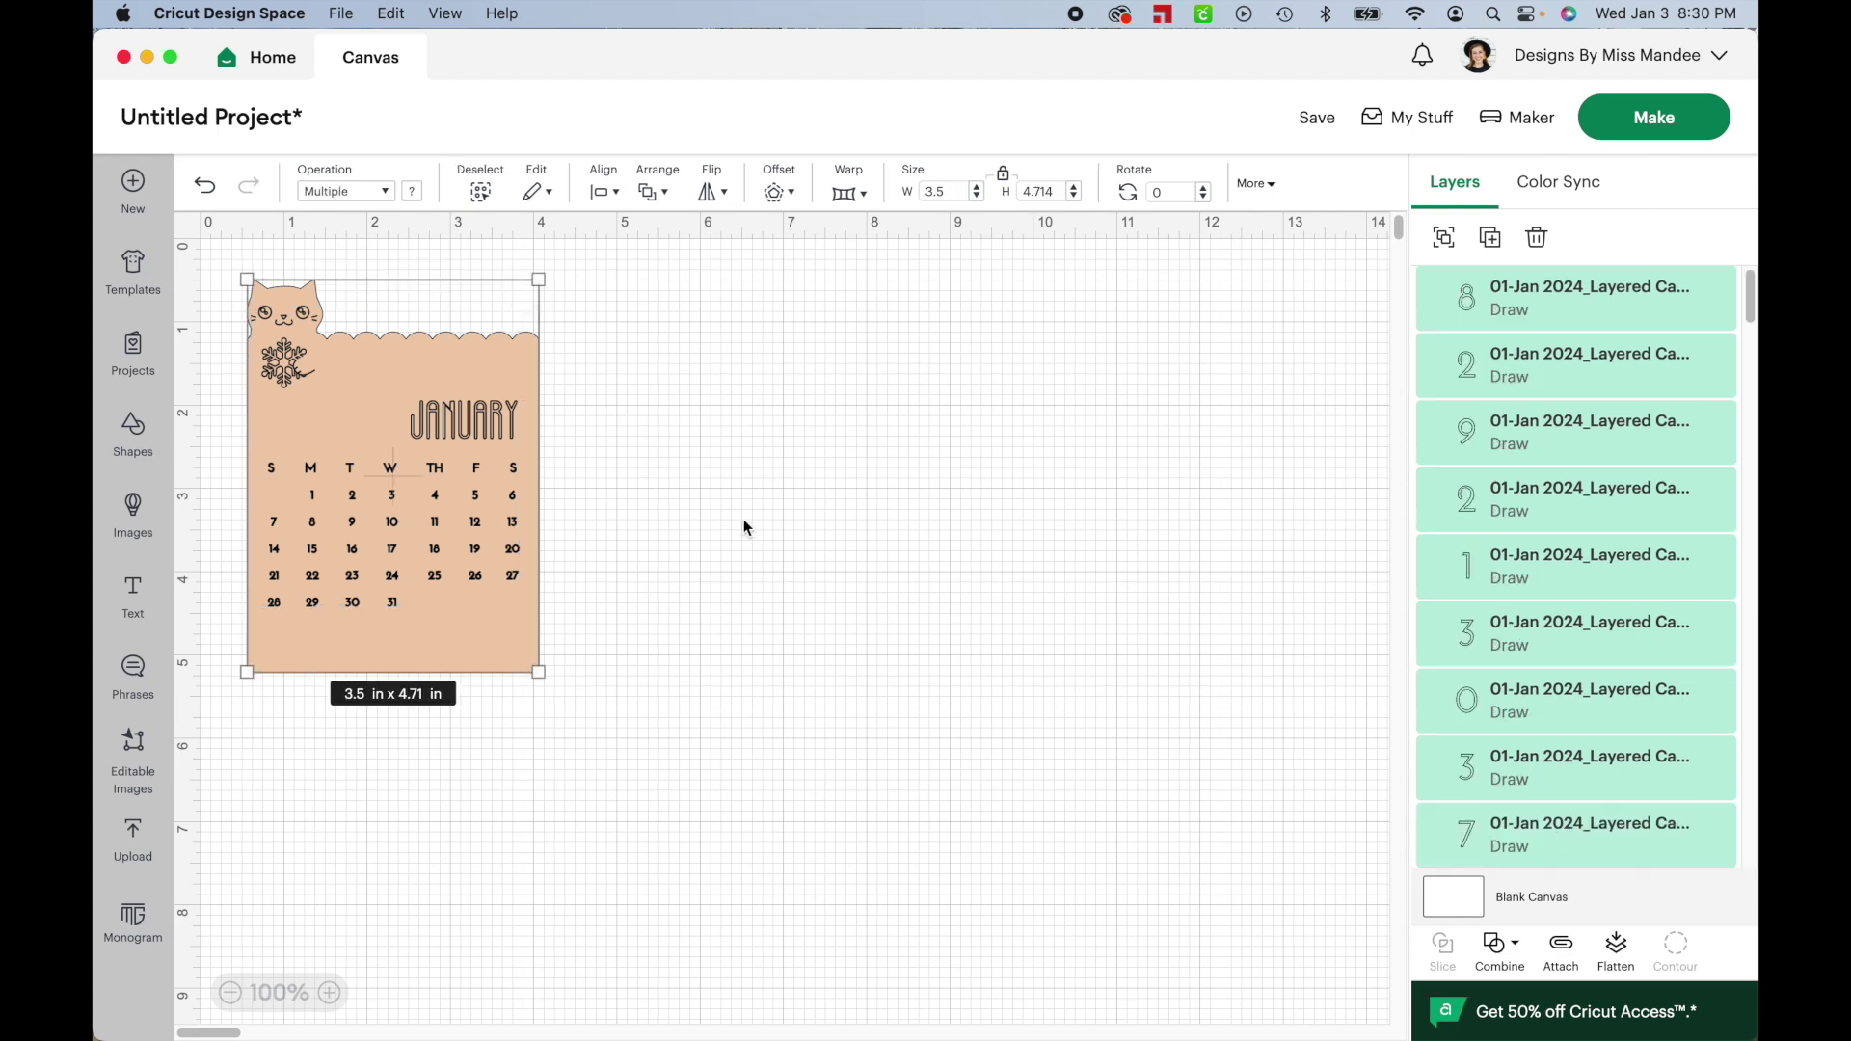
left_click(1562, 950)
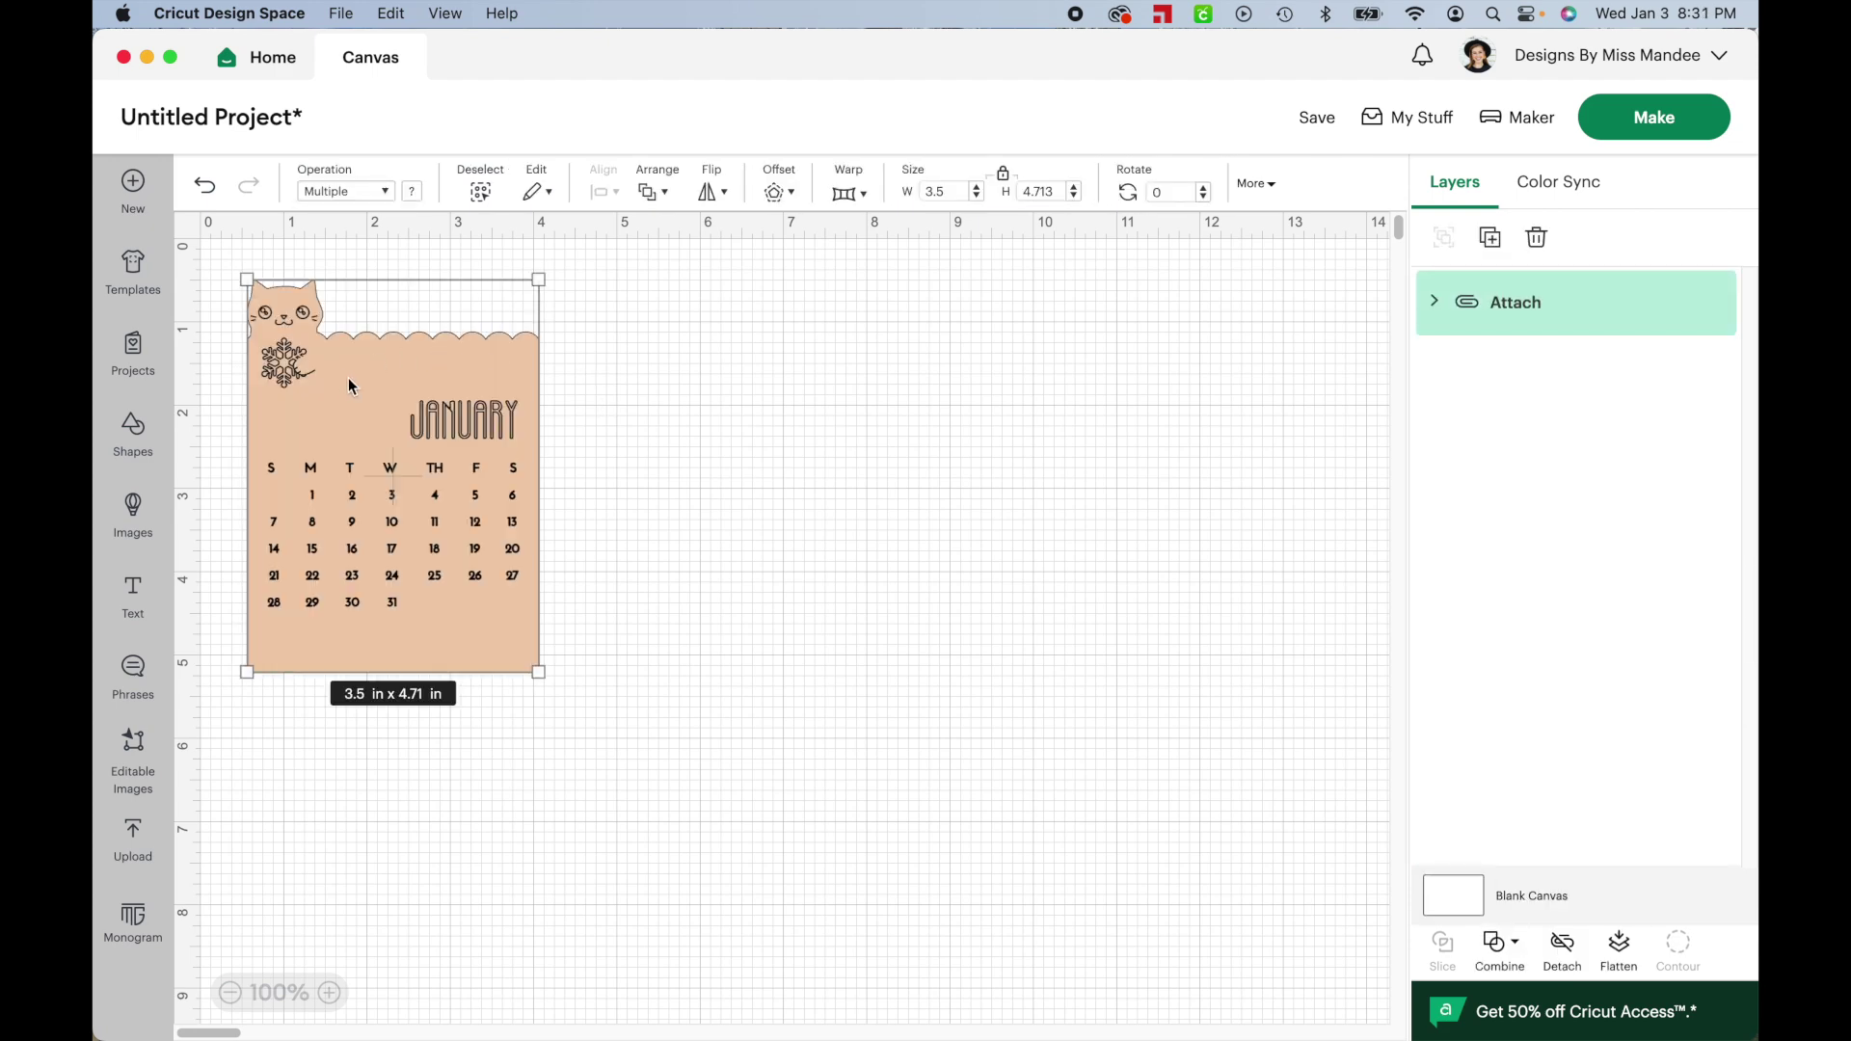
Start making the January design to reach the On Mat, 12 in x 12 in loading choice
left_click(1652, 133)
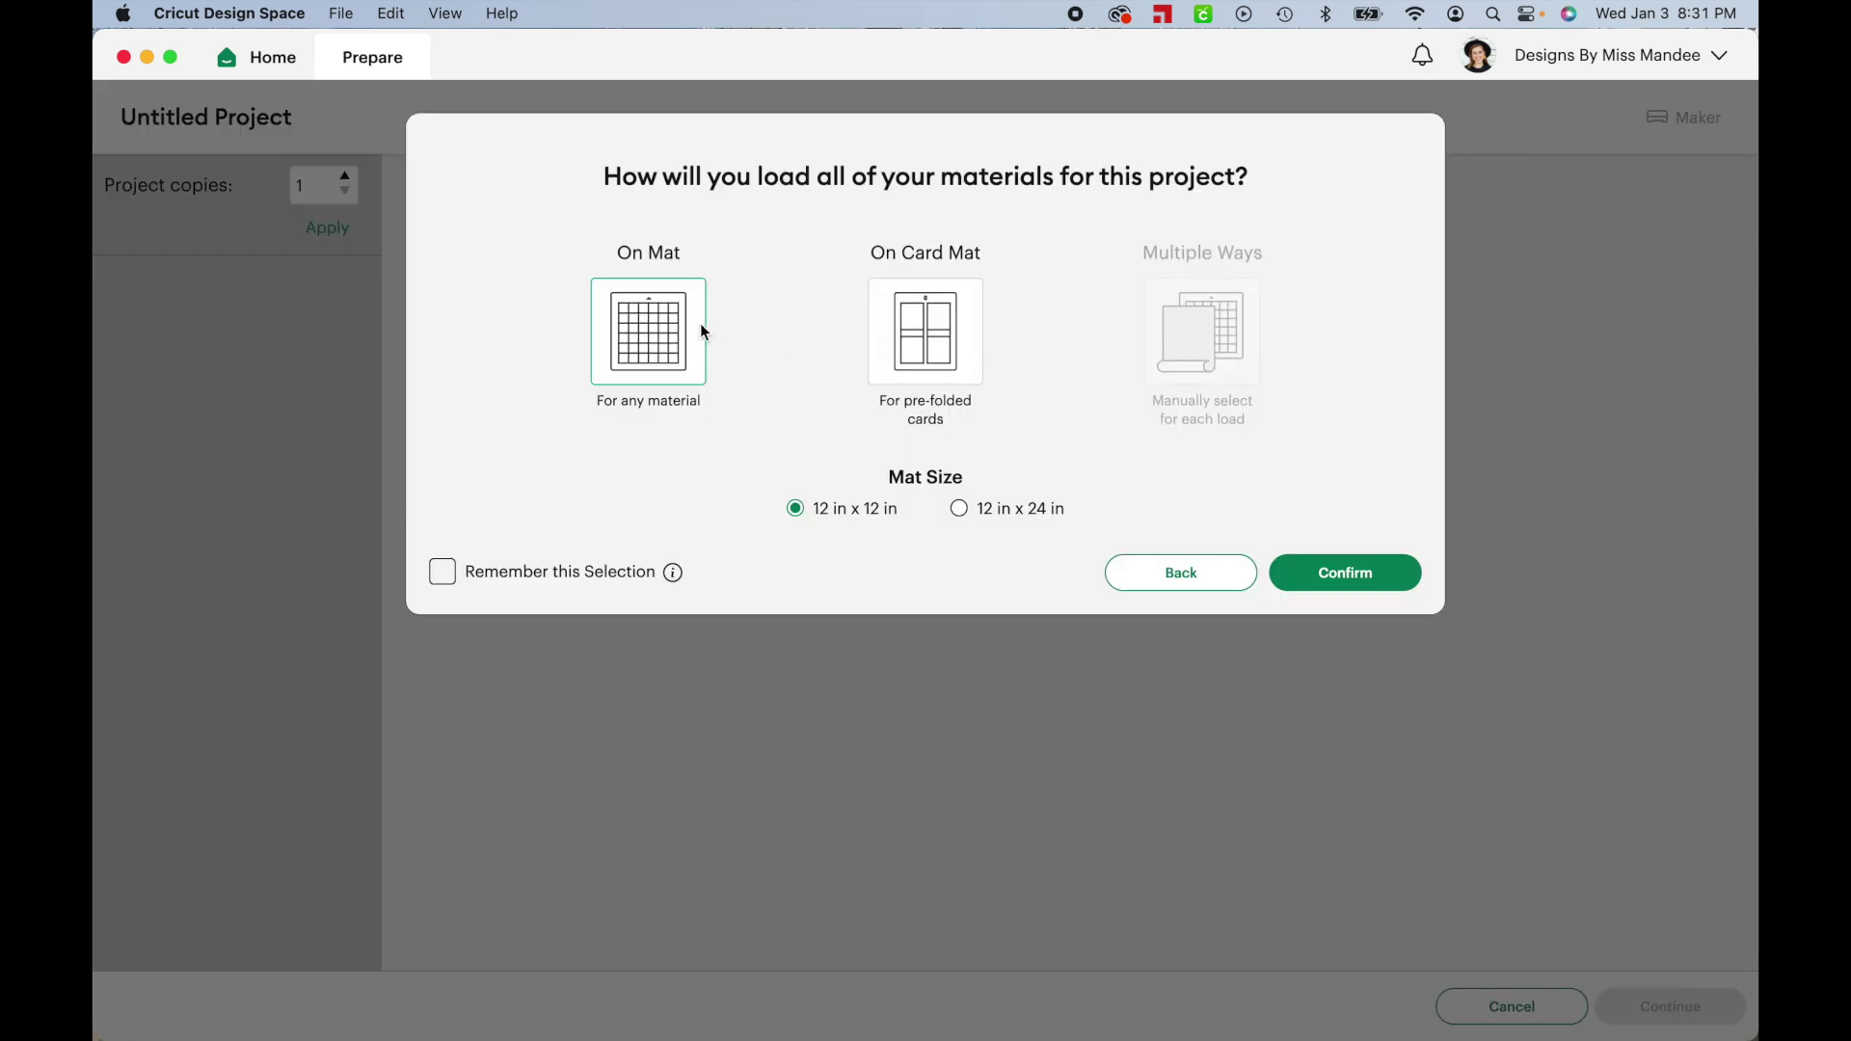